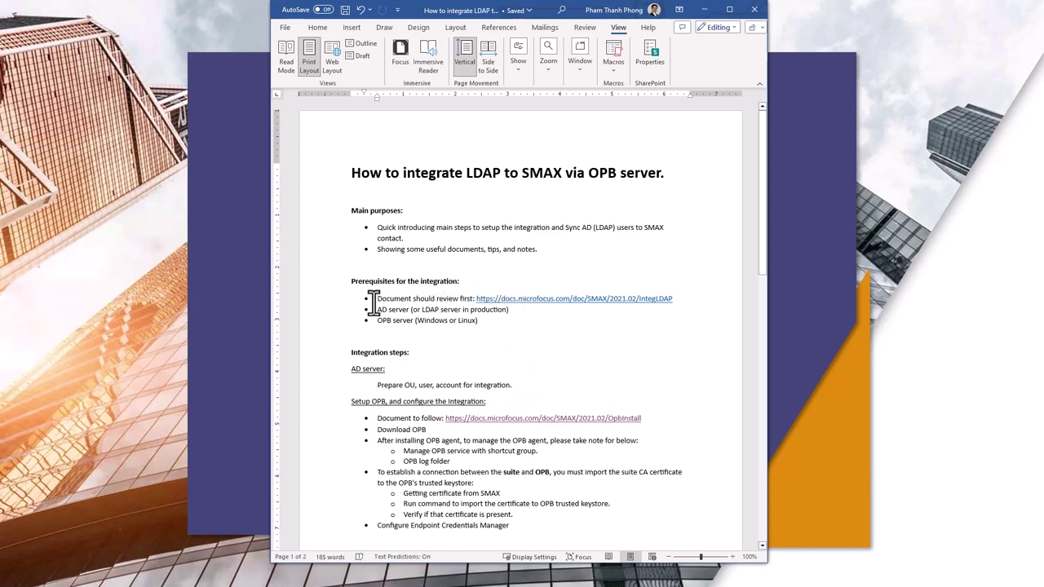
Highlight the prerequisite document line in the Word guide and bring up the SMAX Integrate with LDAP page in the browser
{"action": "left_click_drag", "start_coordinate": [377, 299], "coordinate": [459, 299]}
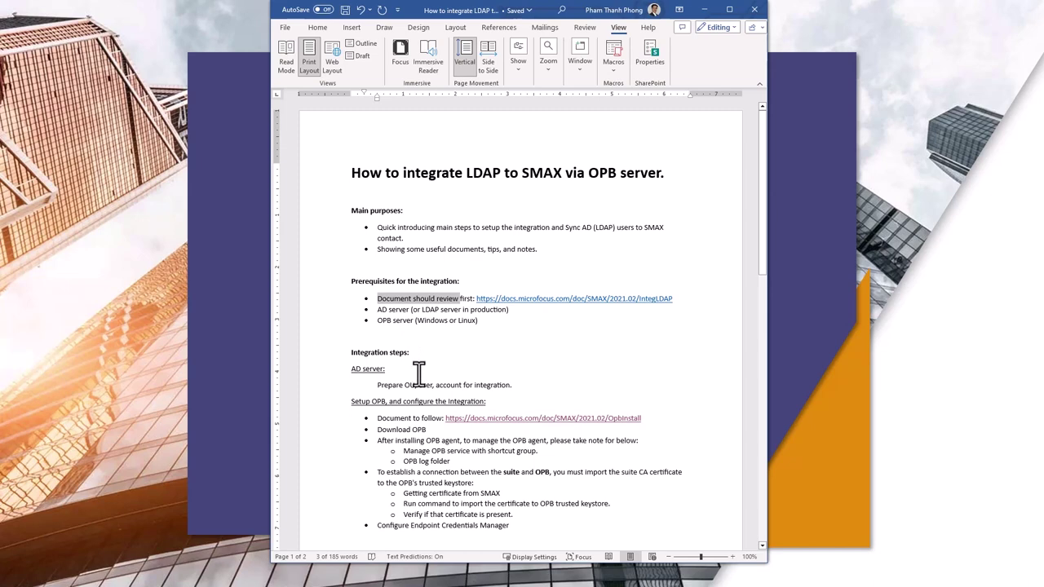
{"action": "scroll", "coordinate": [418, 374], "scroll_direction": "down", "scroll_amount": 1}
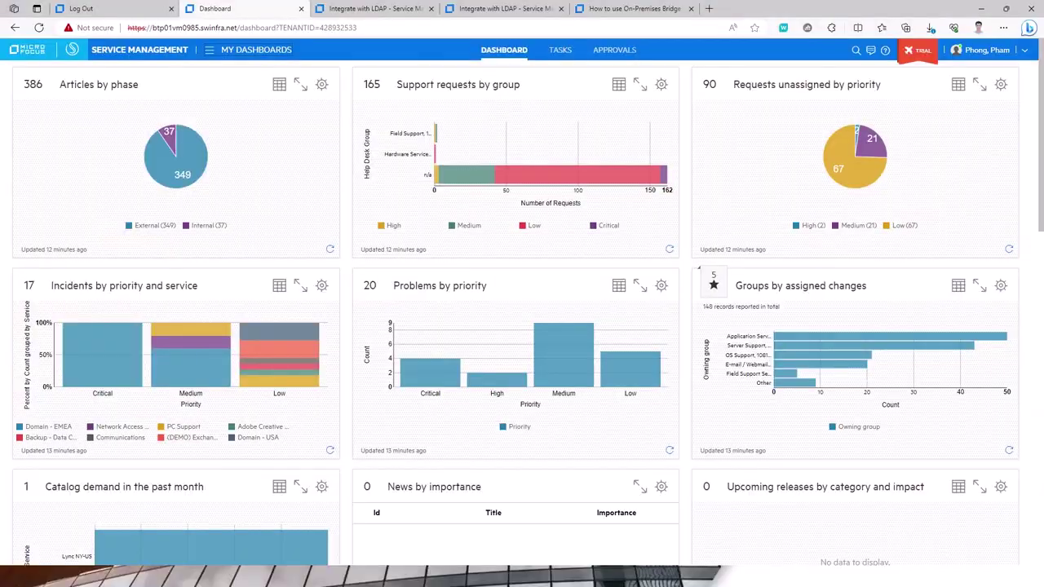
{"action": "left_click", "coordinate": [373, 8]}
{"action": "scroll", "coordinate": [428, 118], "scroll_direction": "up", "scroll_amount": 3}
{"action": "scroll", "coordinate": [428, 122], "scroll_direction": "up", "scroll_amount": 10}
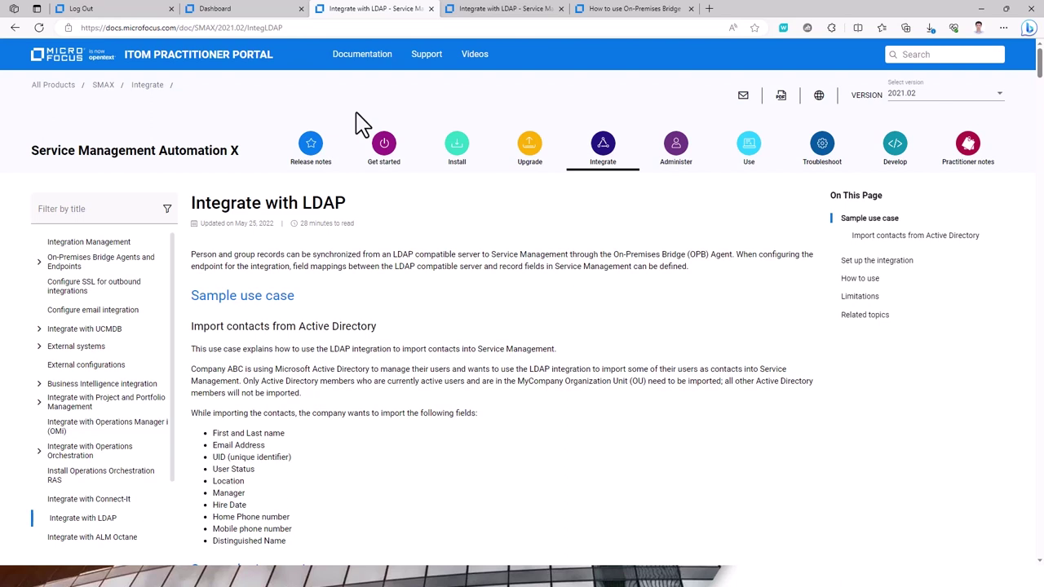
Look through the documentation versions offered for the Integrate with LDAP page and close the list without switching version
{"action": "left_click", "coordinate": [938, 97]}
{"action": "scroll", "coordinate": [934, 114], "scroll_direction": "down", "scroll_amount": 1}
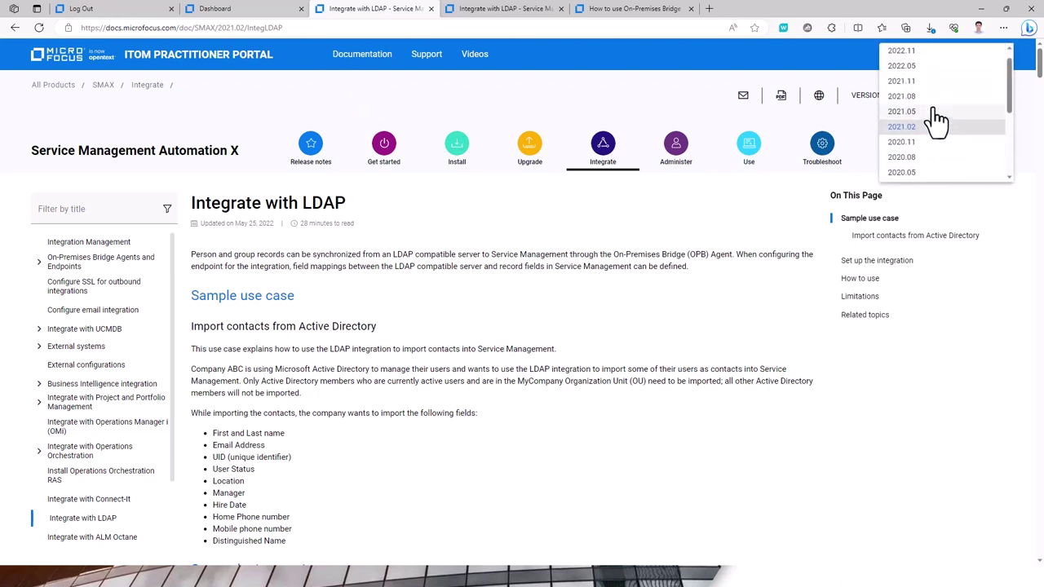
{"action": "scroll", "coordinate": [930, 121], "scroll_direction": "down", "scroll_amount": 2}
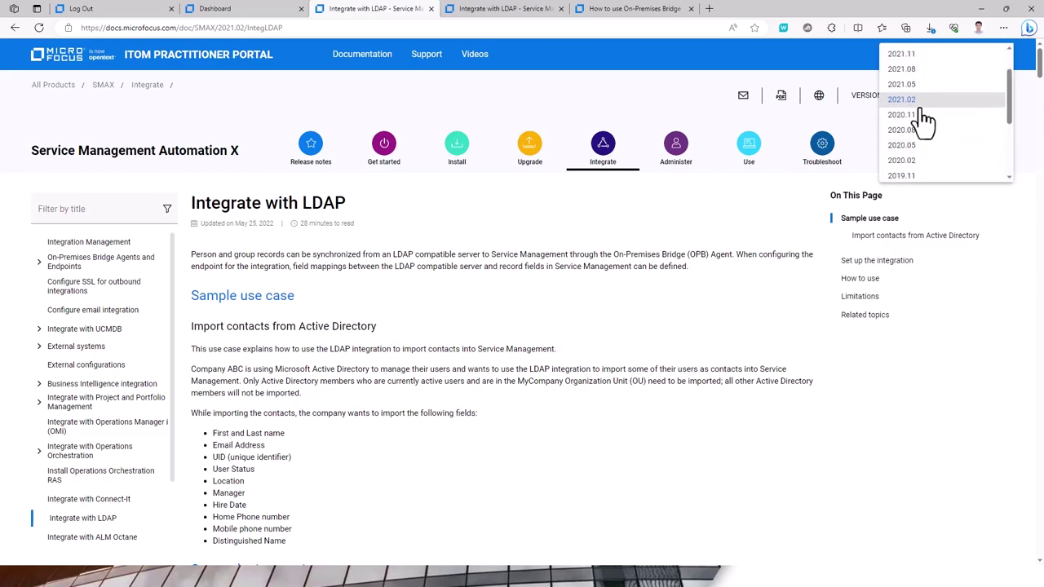
{"action": "left_click", "coordinate": [560, 277]}
Review the LDAP page's setup prerequisites and Active Directory field mapping table, and return to the integration steps in the Word guide
{"action": "scroll", "coordinate": [563, 291], "scroll_direction": "down", "scroll_amount": 5}
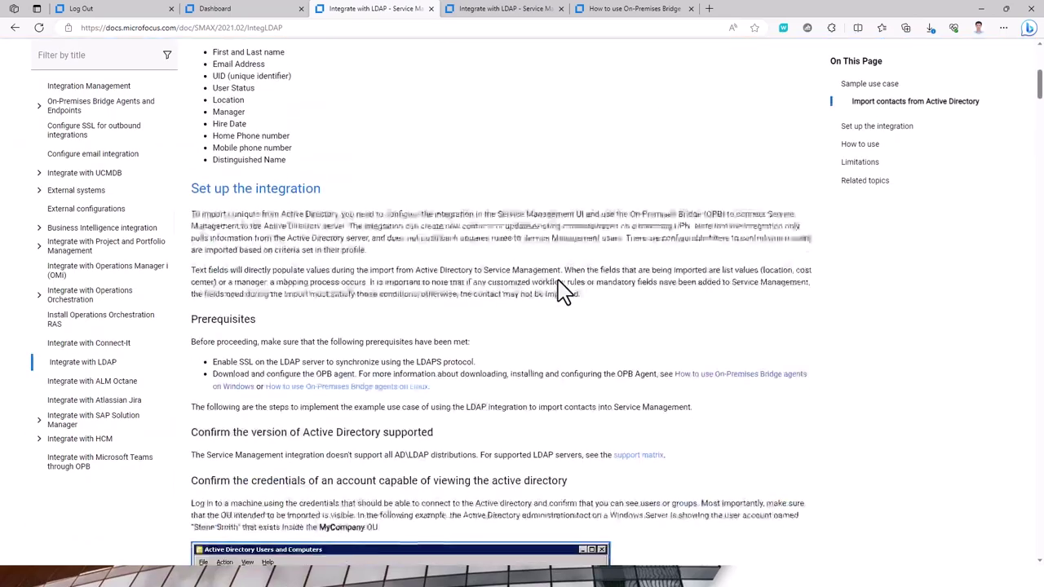
{"action": "scroll", "coordinate": [561, 291], "scroll_direction": "down", "scroll_amount": 12}
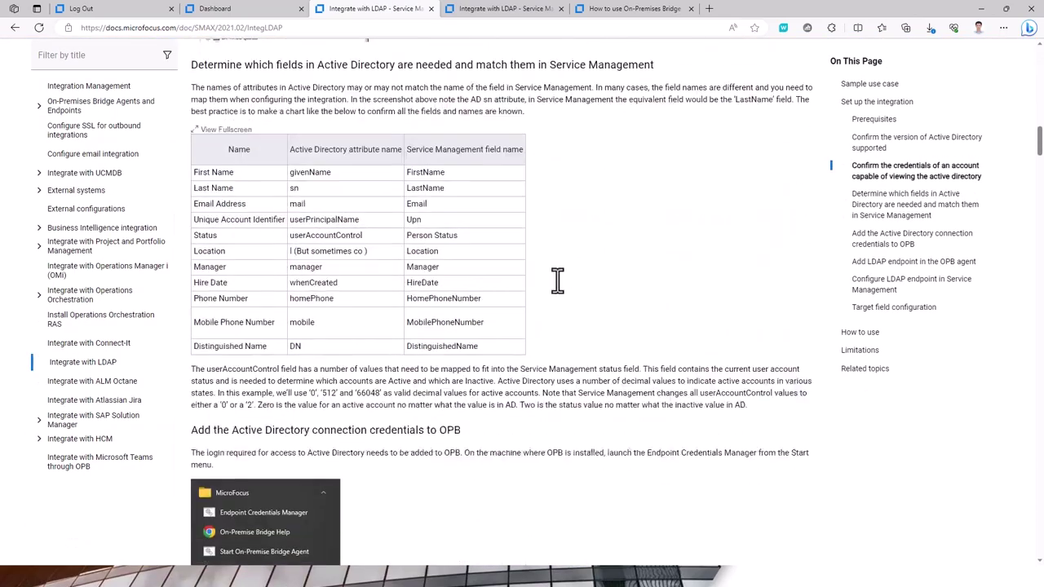
{"action": "scroll", "coordinate": [558, 285], "scroll_direction": "up", "scroll_amount": 7}
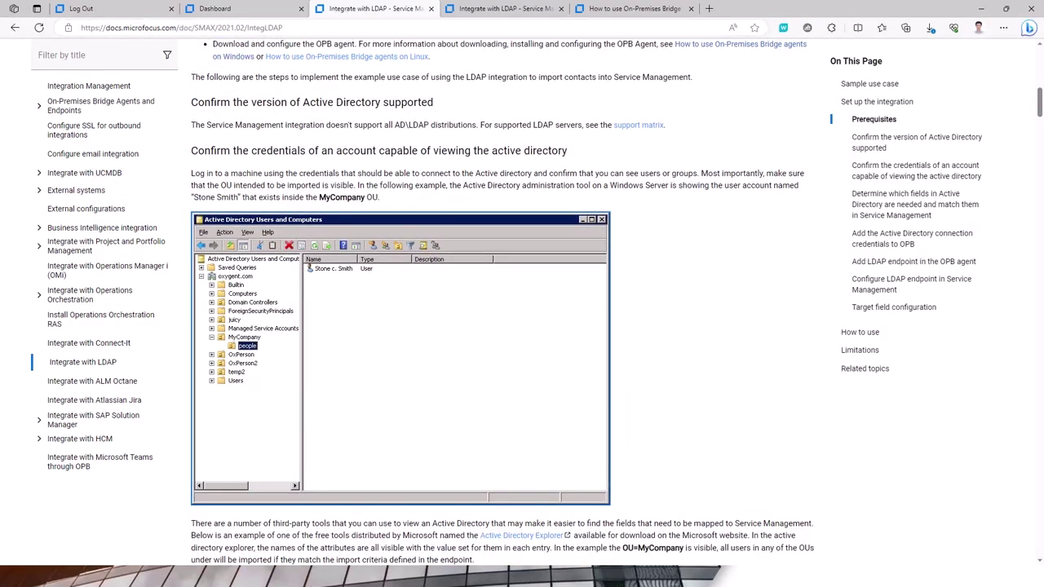
{"action": "key", "text": "alt+Tab"}
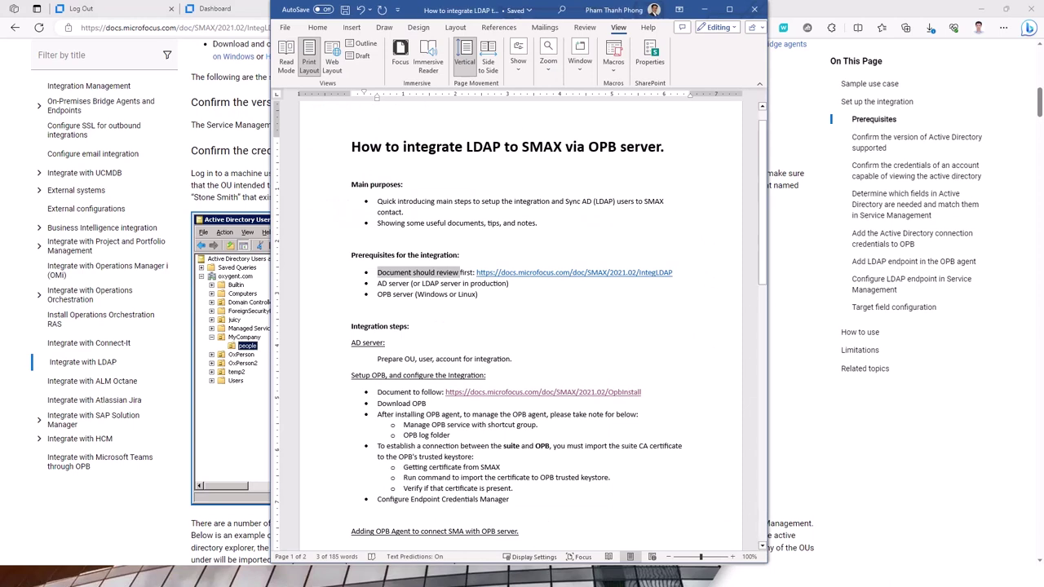
{"action": "scroll", "coordinate": [407, 334], "scroll_direction": "down", "scroll_amount": 1}
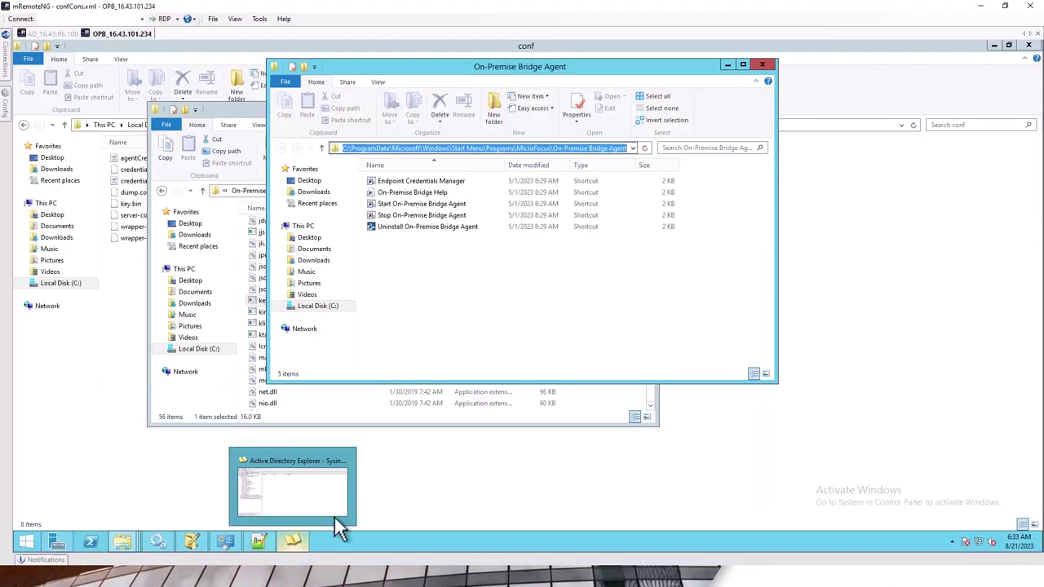
In the AD server's remote session, review the user accounts inside the APJ organizational unit of Active Directory Users and Computers
{"action": "left_click", "coordinate": [51, 34]}
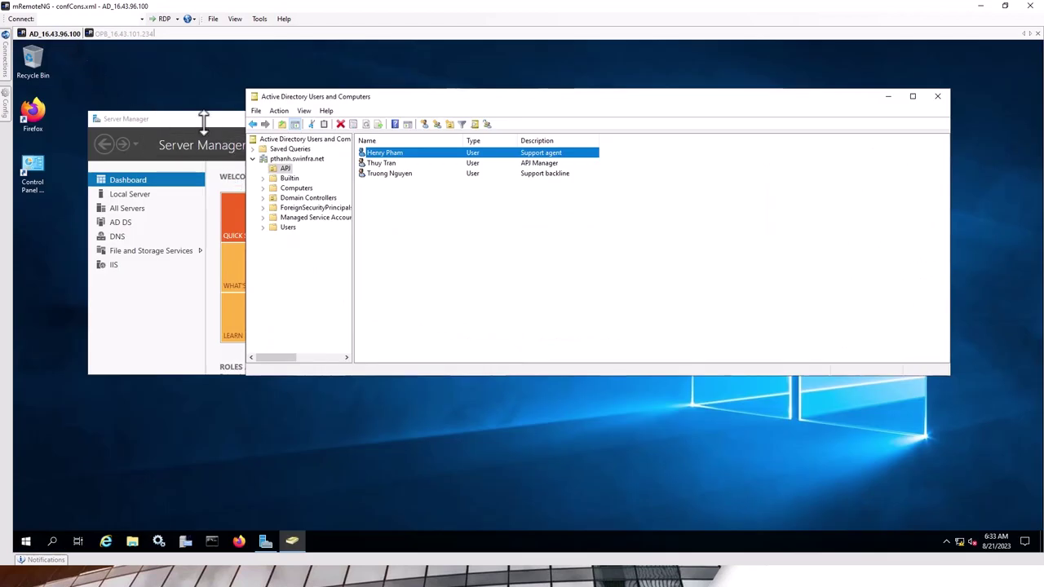
{"action": "left_click", "coordinate": [286, 169]}
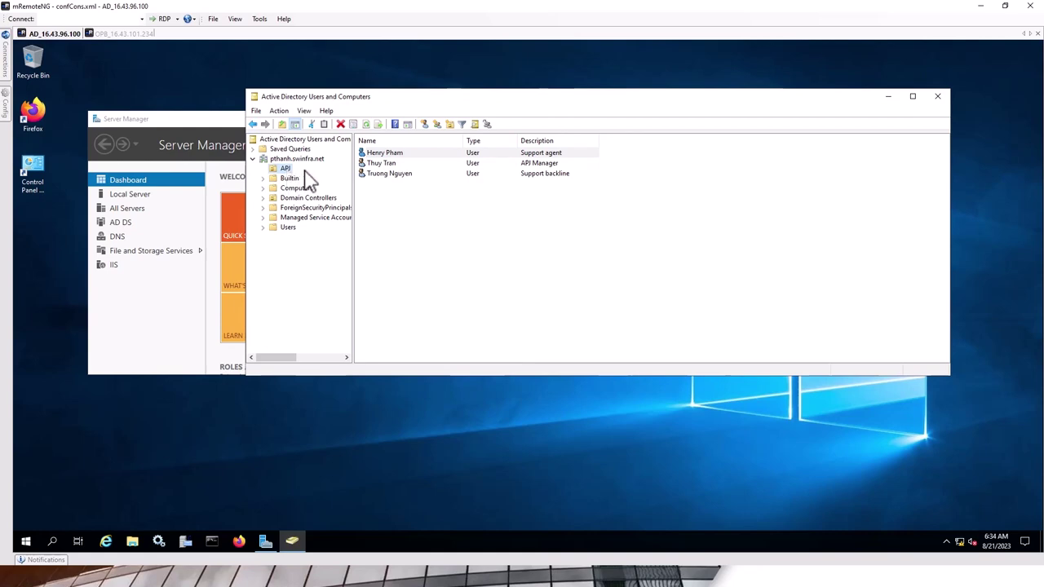
{"action": "key", "text": "Tab"}
{"action": "left_click", "coordinate": [392, 164]}
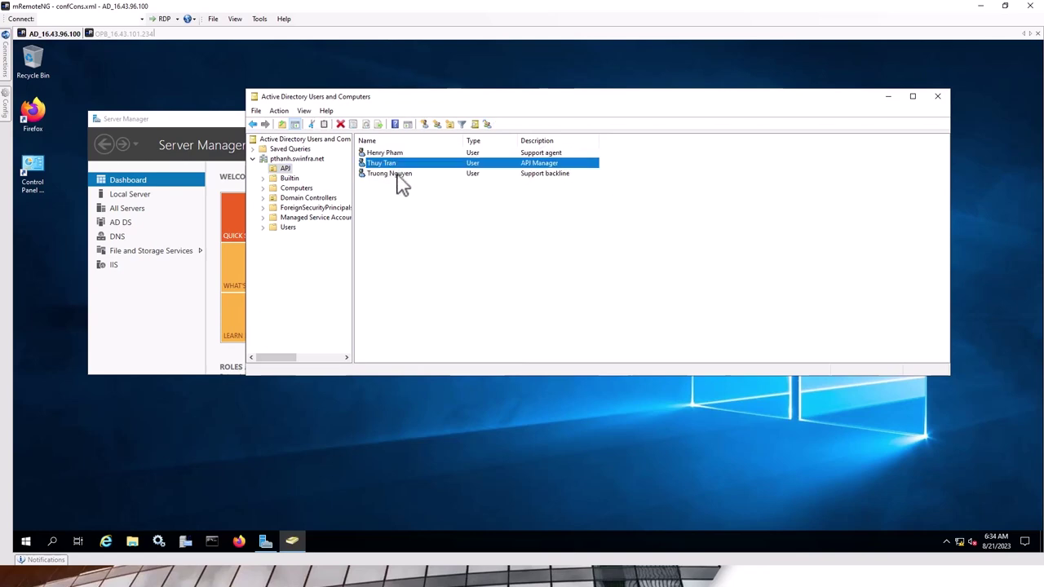
{"action": "left_click", "coordinate": [397, 173]}
{"action": "left_click", "coordinate": [388, 163]}
{"action": "key", "text": "Up"}
{"action": "left_click", "coordinate": [391, 164]}
{"action": "left_click", "coordinate": [394, 173]}
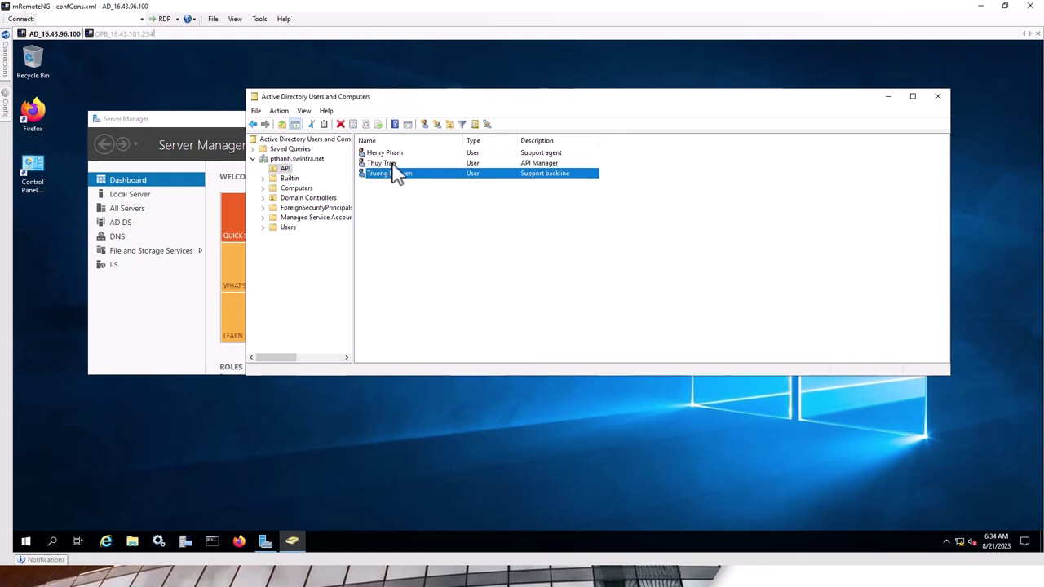
{"action": "left_click", "coordinate": [390, 154]}
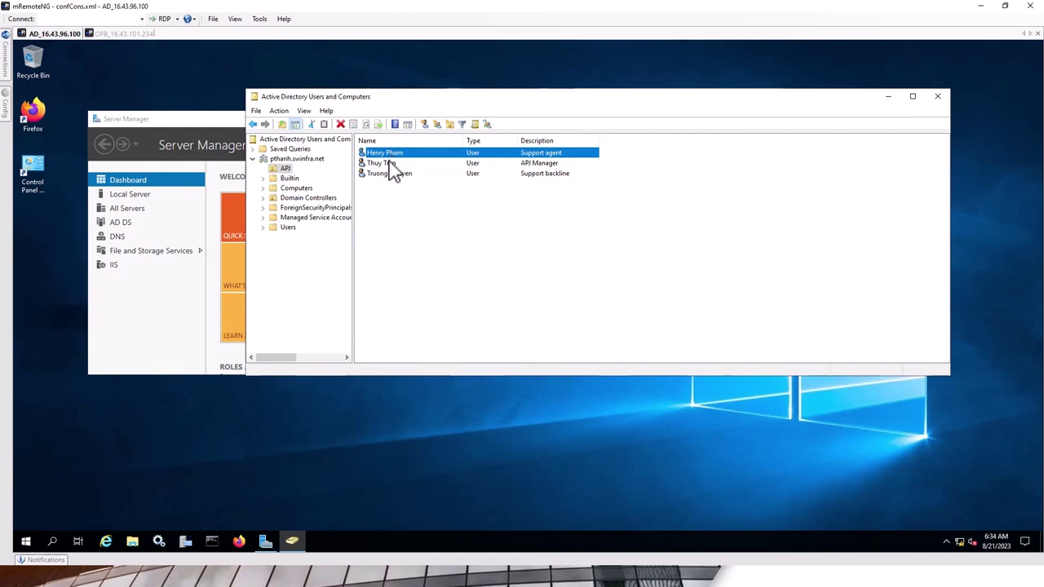
Examine the general, telephone and profile properties of the support agent's account in the APJ unit, closing them without changes
{"action": "double_click", "coordinate": [391, 155]}
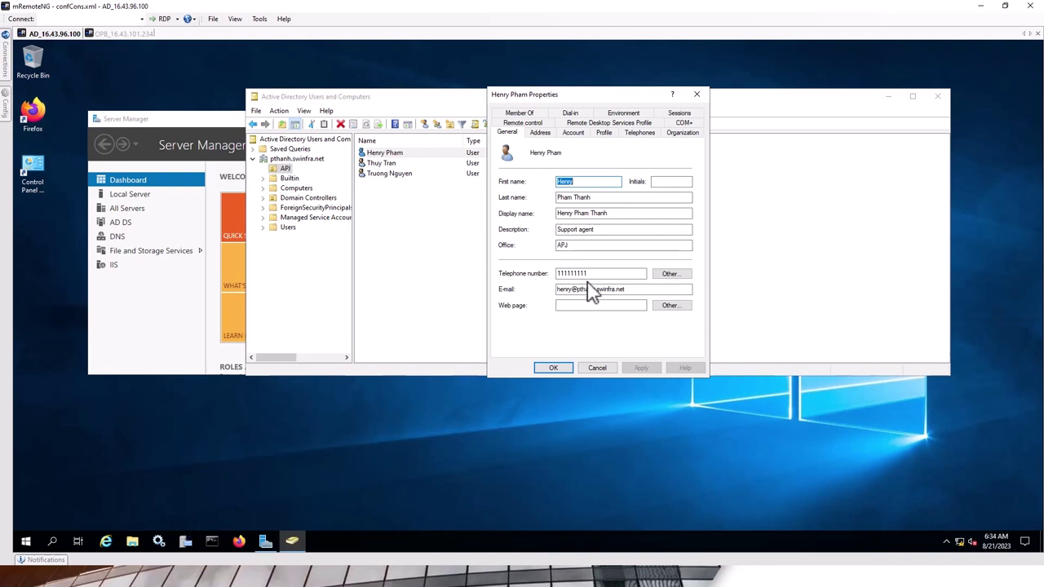
{"action": "left_click_drag", "start_coordinate": [604, 277], "coordinate": [531, 275]}
{"action": "left_click", "coordinate": [639, 133]}
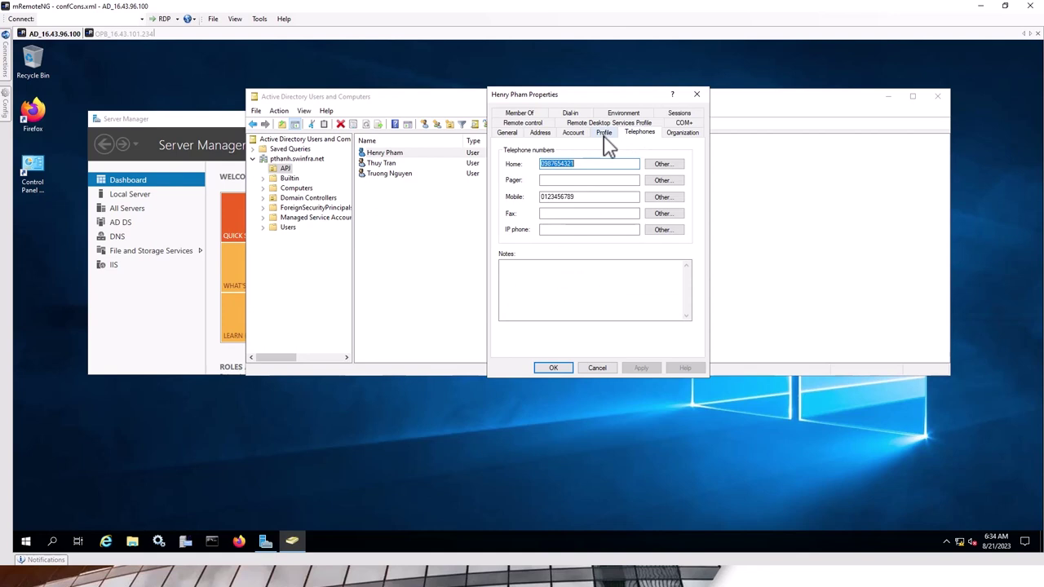
{"action": "left_click", "coordinate": [604, 132]}
{"action": "left_click", "coordinate": [640, 133]}
{"action": "left_click", "coordinate": [507, 134]}
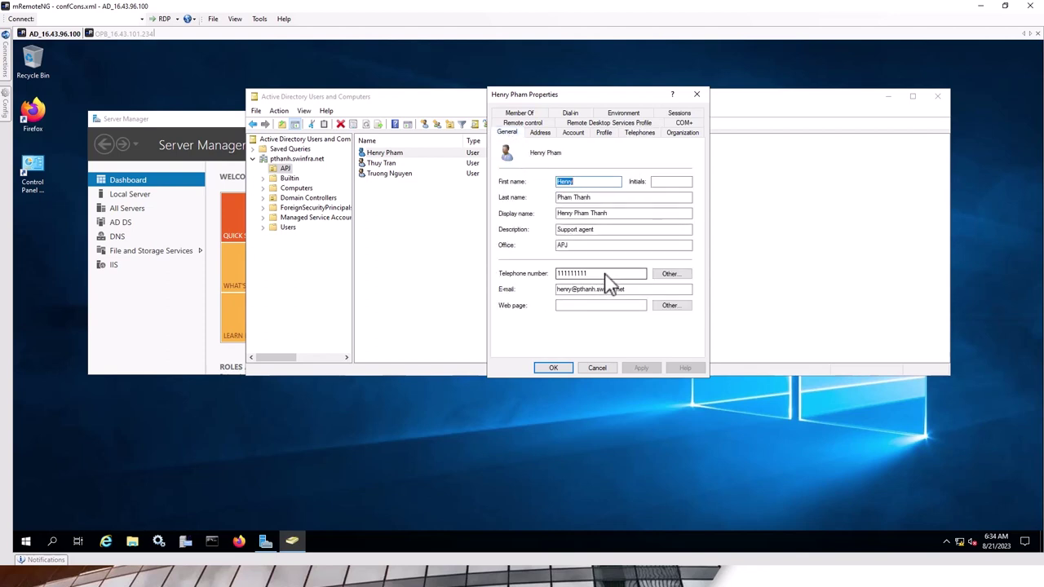
{"action": "left_click", "coordinate": [606, 368]}
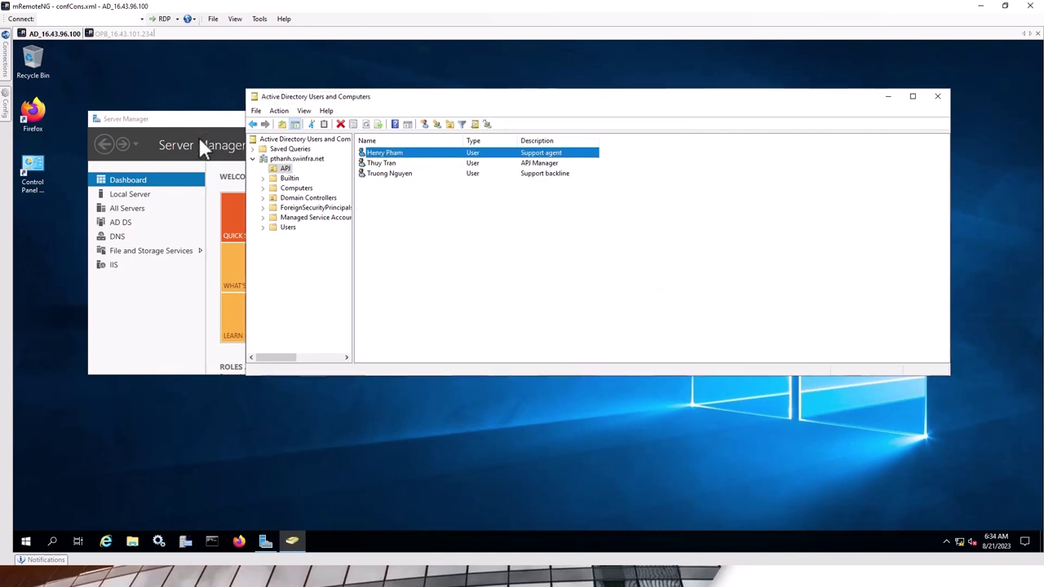
Show the OPB server's remote session and highlight the OpbInstall document link in the Word guide
{"action": "left_click", "coordinate": [128, 34]}
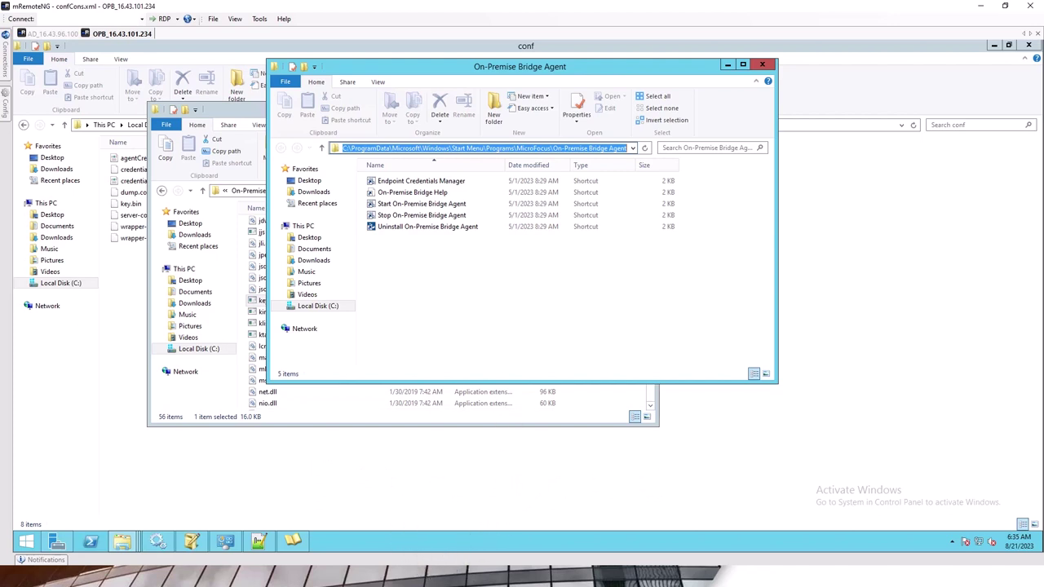
{"action": "key", "text": "alt+Tab"}
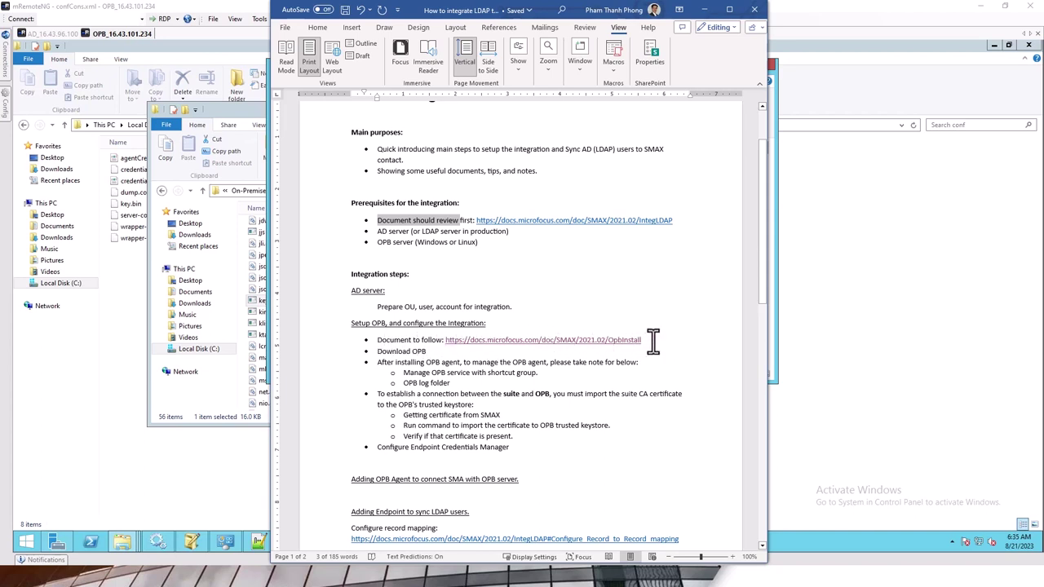
{"action": "left_click_drag", "start_coordinate": [653, 341], "coordinate": [438, 344]}
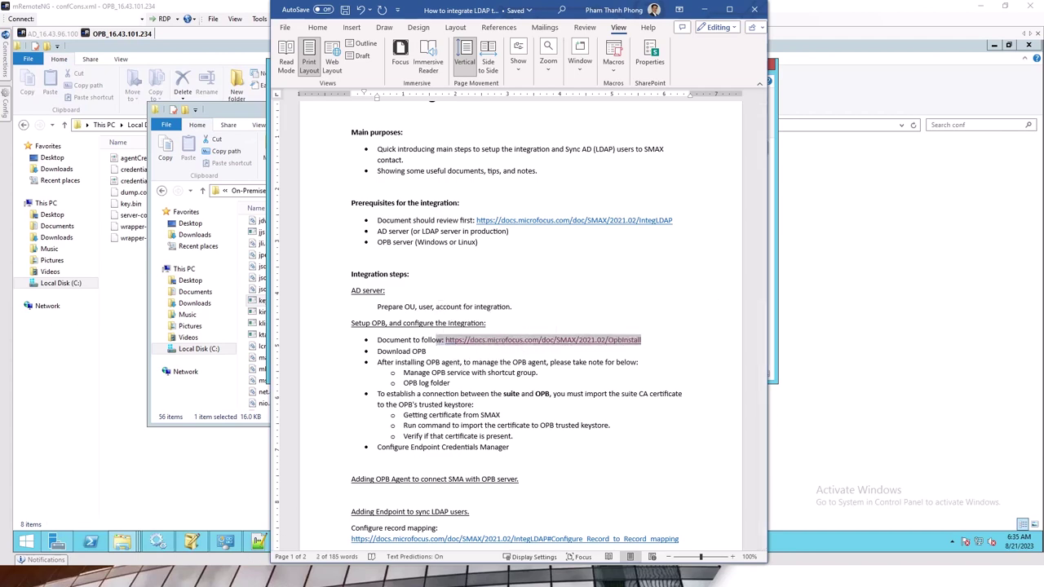
In the browser, open the OpbInstall documentation page and review its sections on creating an integration user and installing the On-Premises Bridge Agent
{"action": "key", "text": "alt+Tab"}
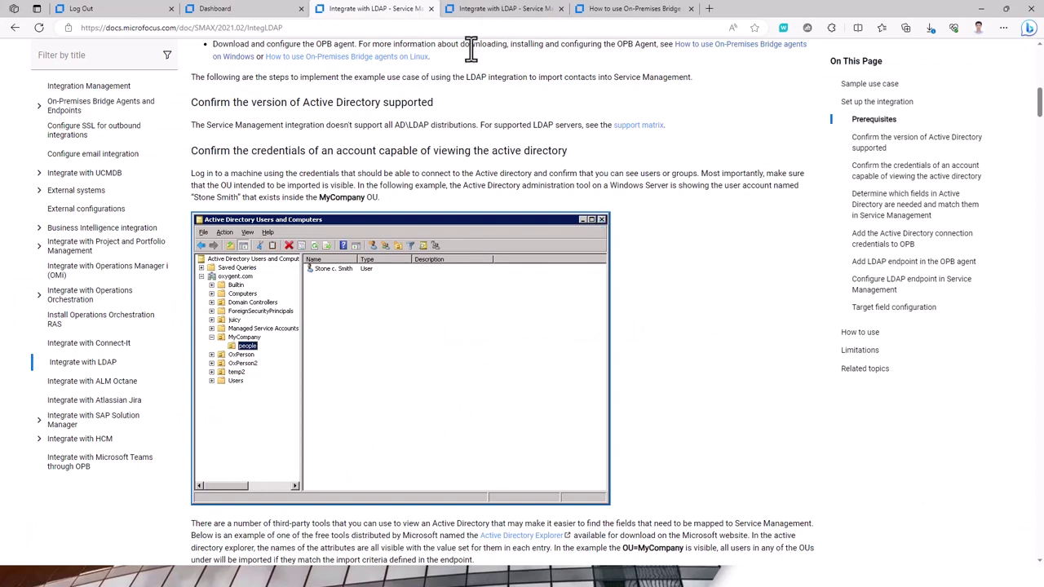
{"action": "left_click", "coordinate": [536, 9]}
{"action": "left_click", "coordinate": [614, 12]}
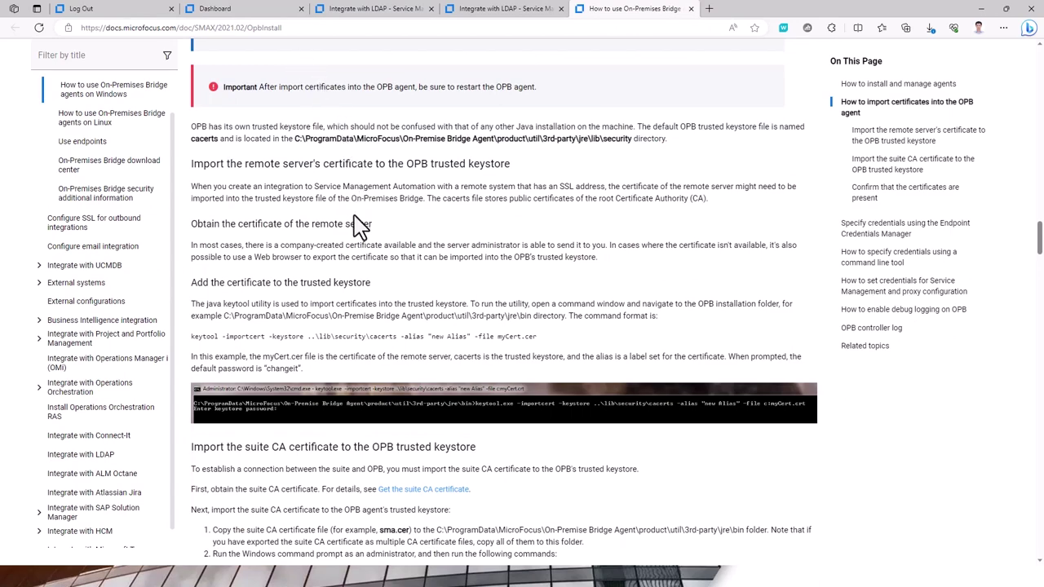
{"action": "scroll", "coordinate": [355, 219], "scroll_direction": "up", "scroll_amount": 20}
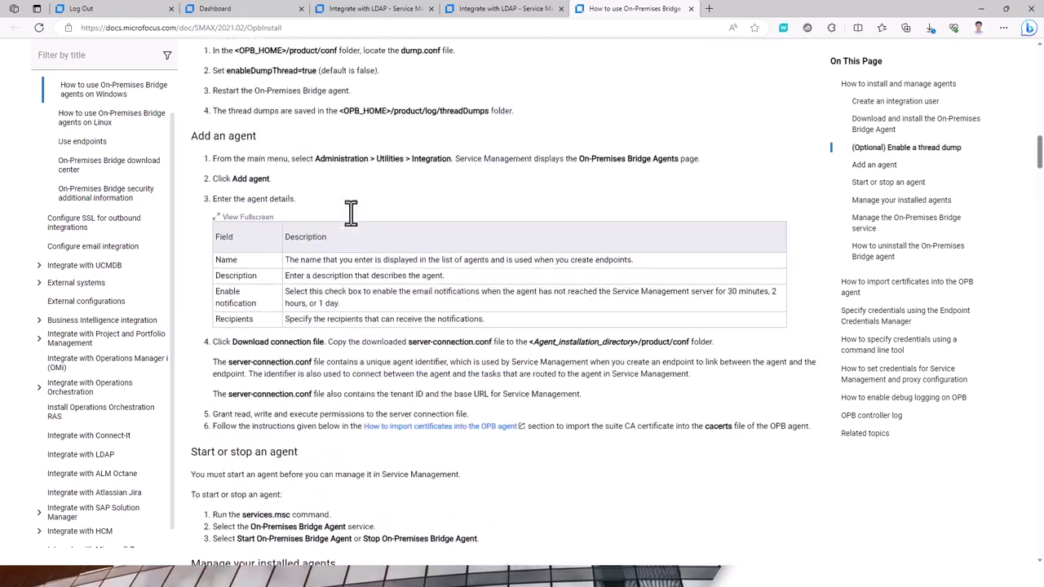
{"action": "scroll", "coordinate": [350, 214], "scroll_direction": "up", "scroll_amount": 15}
{"action": "scroll", "coordinate": [355, 219], "scroll_direction": "down", "scroll_amount": 3}
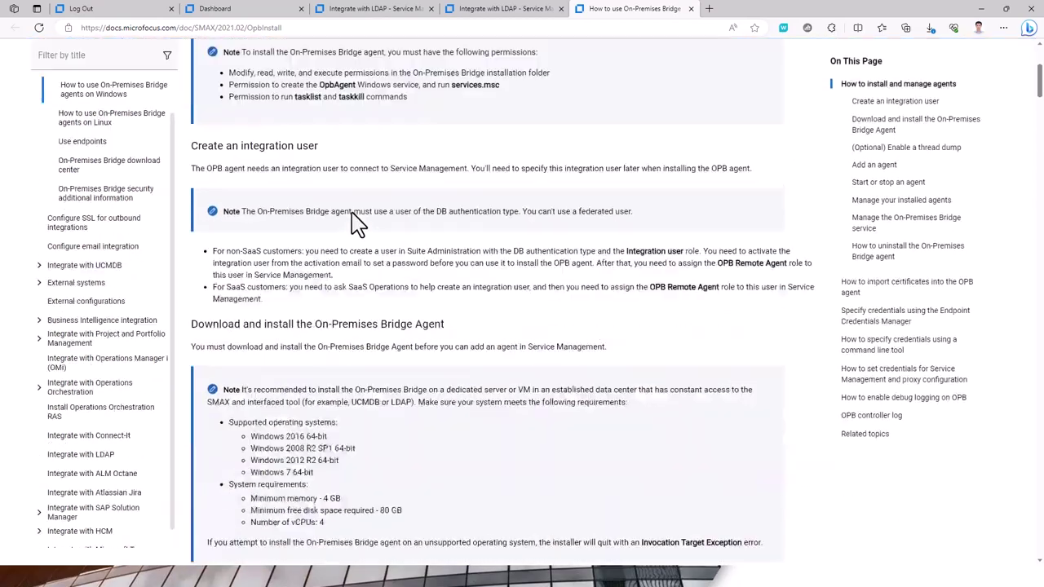
{"action": "scroll", "coordinate": [355, 219], "scroll_direction": "down", "scroll_amount": 1}
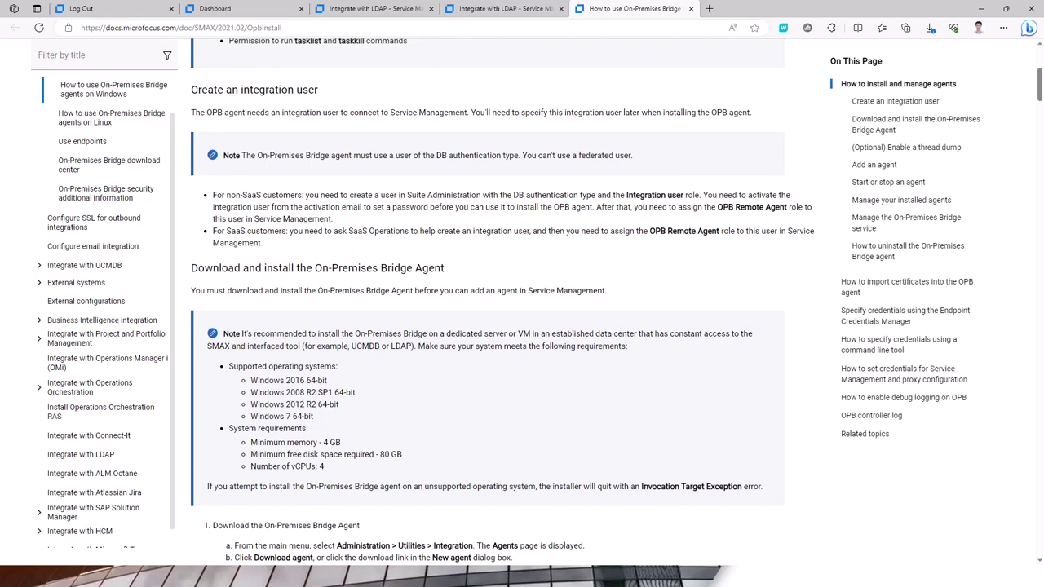
Highlight the OPB setup section in the Word guide and open the Integration administration page in Service Management
{"action": "key", "text": "alt+Tab"}
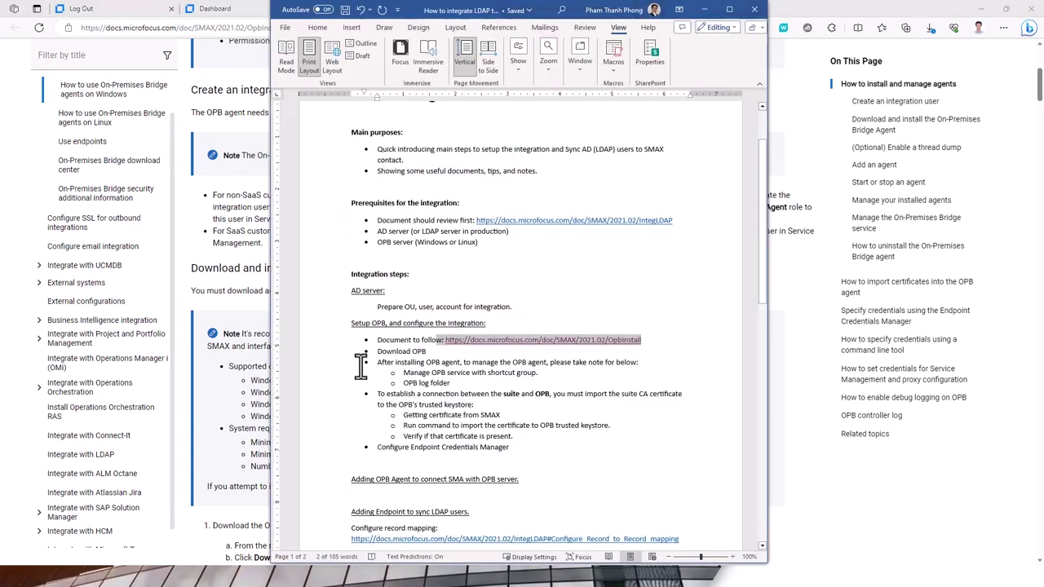
{"action": "left_click_drag", "start_coordinate": [351, 323], "coordinate": [363, 466]}
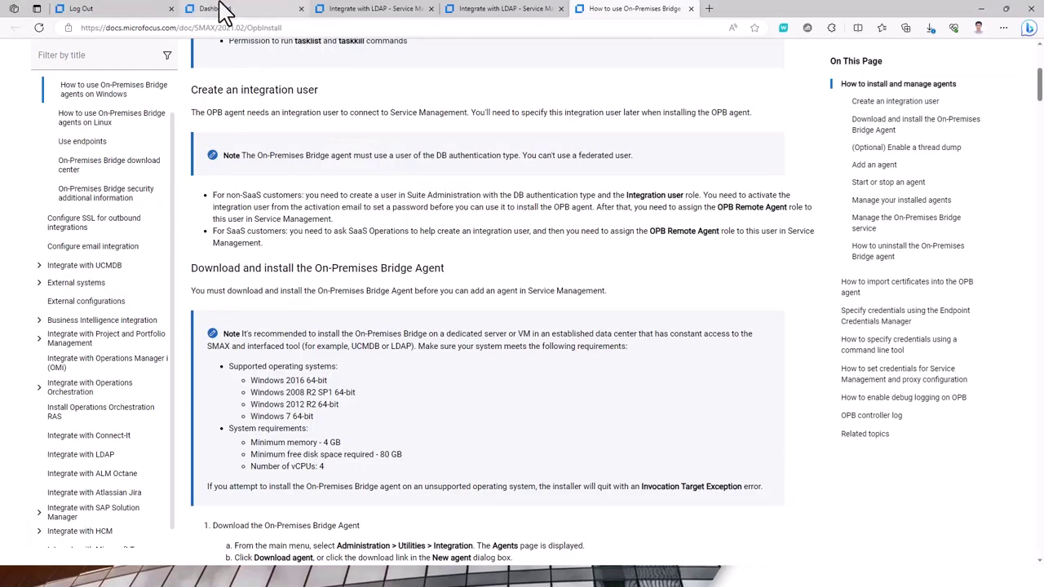
{"action": "left_click", "coordinate": [224, 12]}
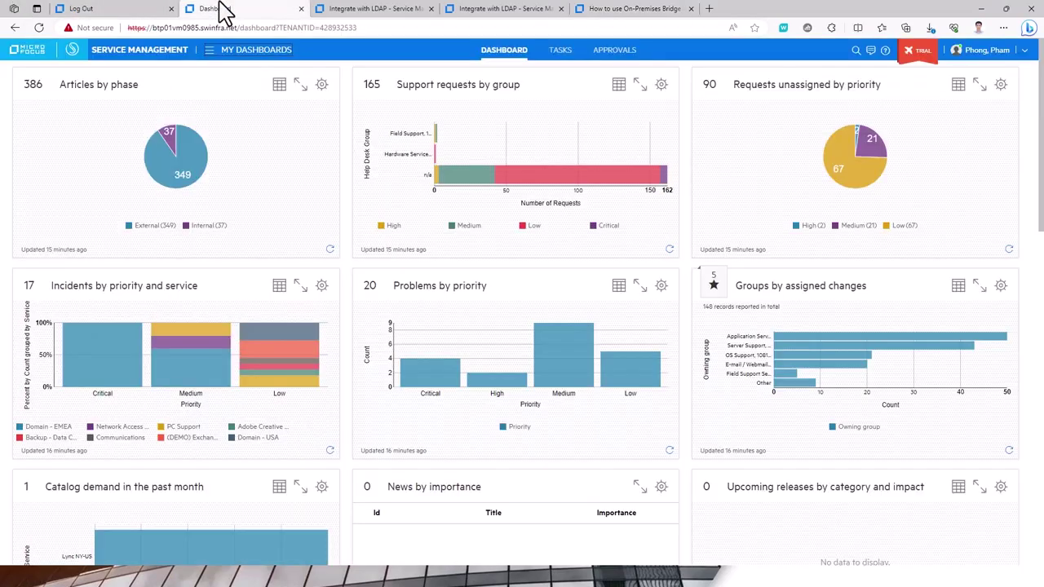
{"action": "left_click", "coordinate": [214, 59]}
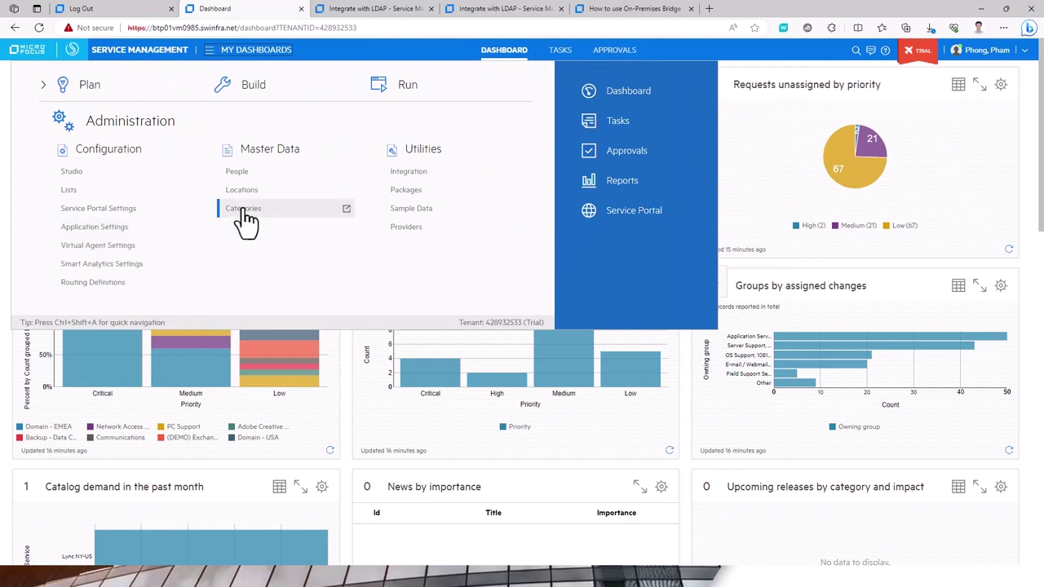
{"action": "left_click", "coordinate": [408, 172]}
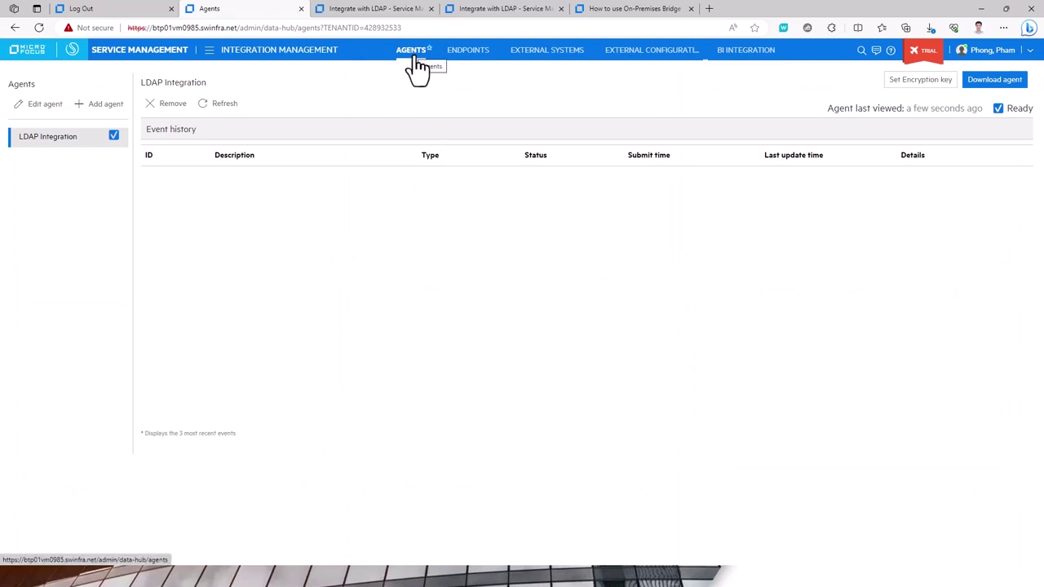
Check the agent download option and the New agent form with its Windows and Linux download links, cancelling without adding an agent
{"action": "left_click", "coordinate": [1007, 91]}
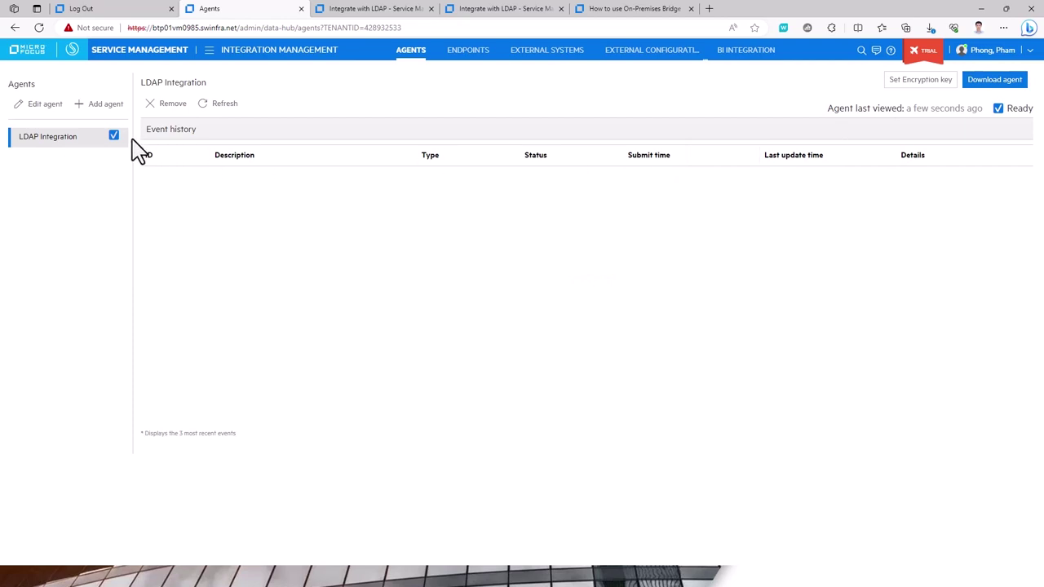
{"action": "left_click", "coordinate": [92, 120]}
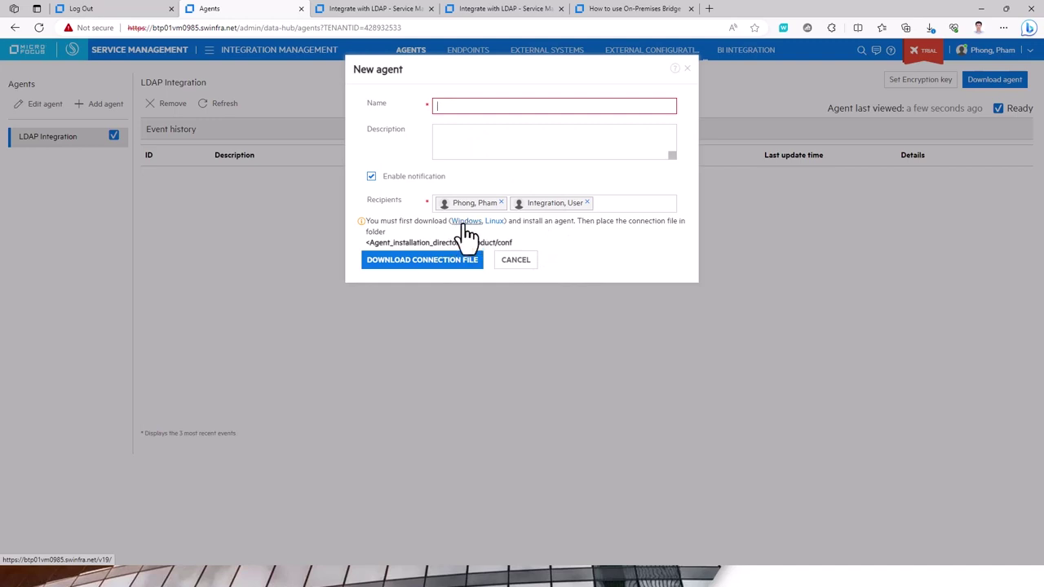
{"action": "left_click", "coordinate": [509, 261]}
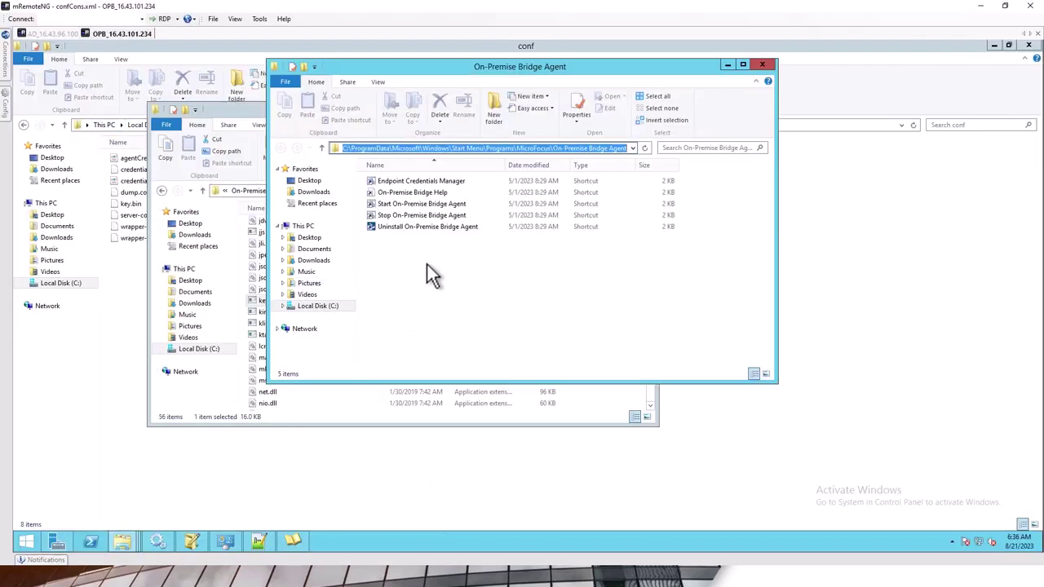
Show the On-Premise Bridge Agent shortcut folder's full path and its shortcuts, and check the On-Premise Bridge Agent service in Windows Services
{"action": "key", "text": "Escape"}
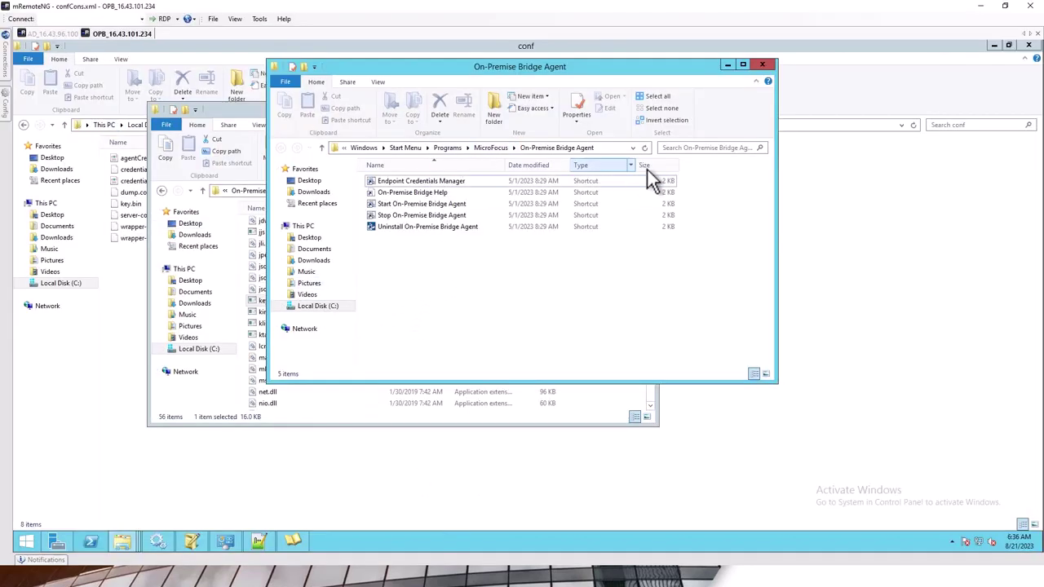
{"action": "left_click", "coordinate": [620, 149]}
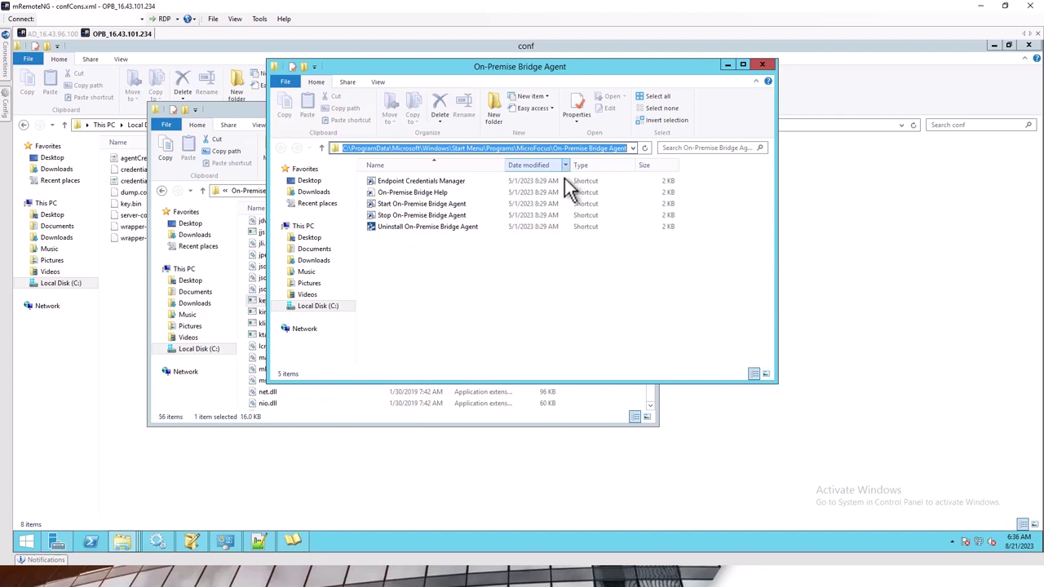
{"action": "left_click_drag", "start_coordinate": [463, 275], "coordinate": [362, 174]}
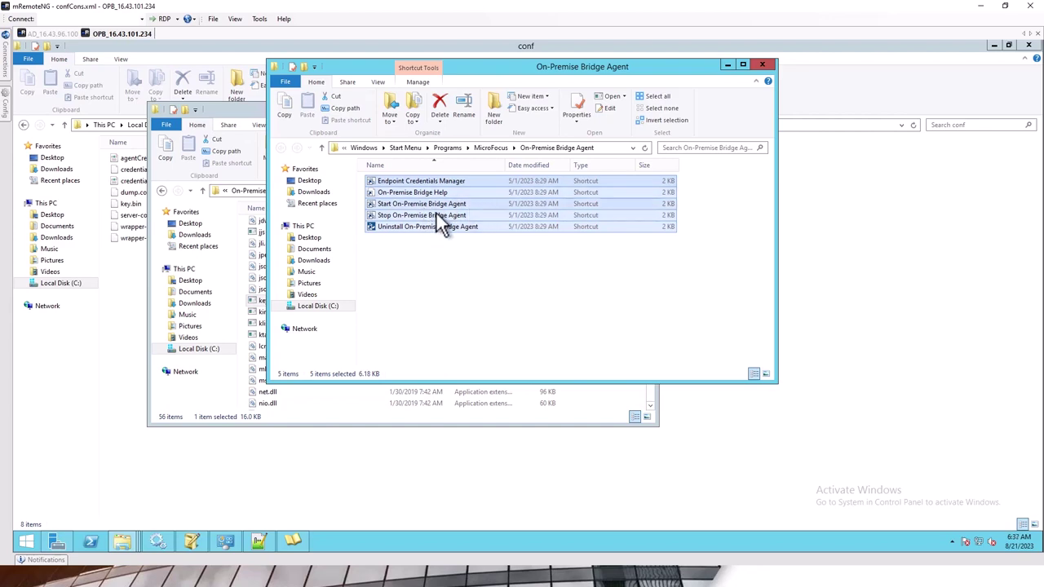
{"action": "left_click", "coordinate": [457, 260]}
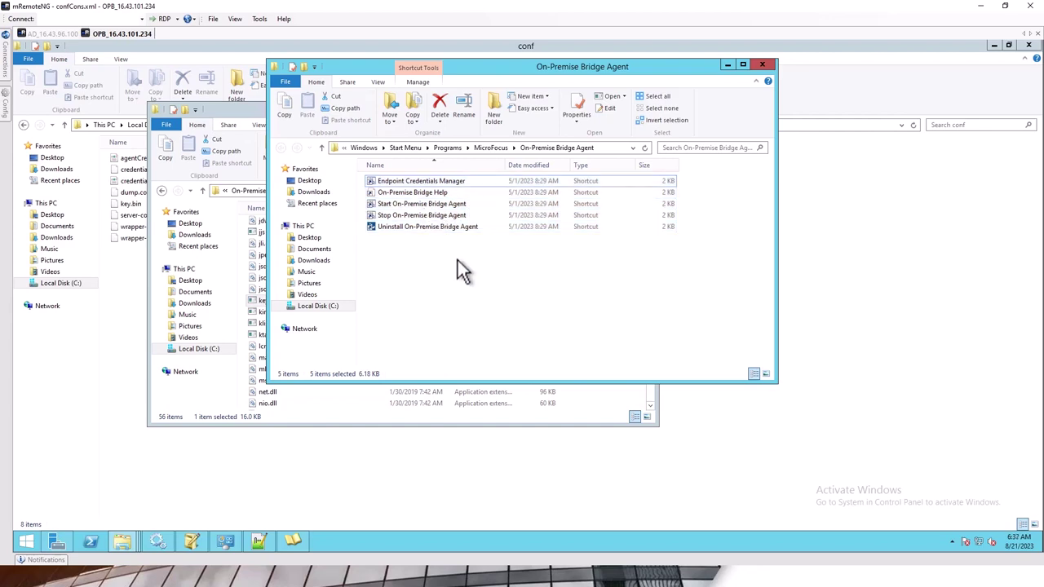
{"action": "left_click", "coordinate": [159, 541]}
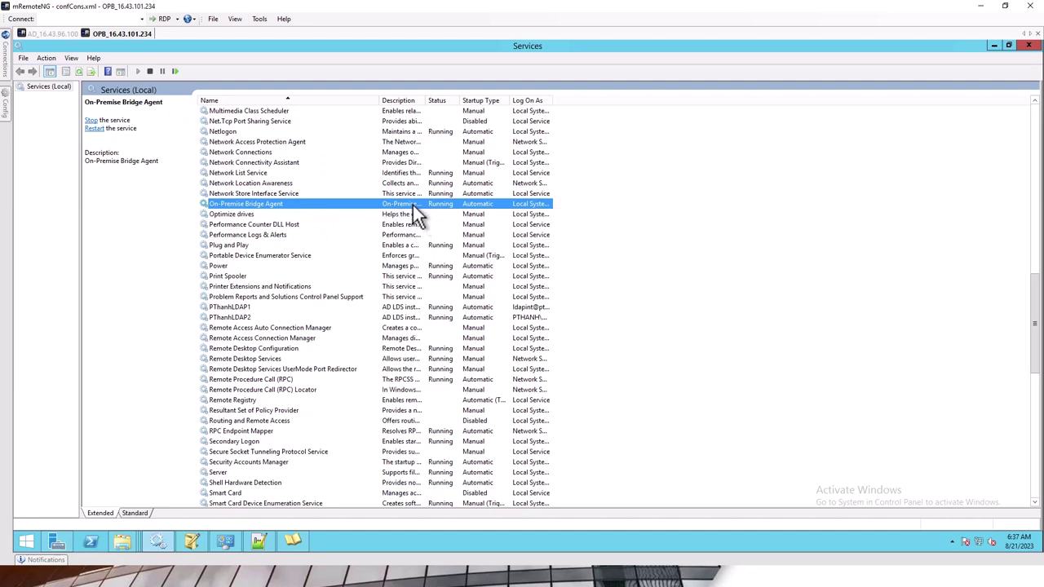
{"action": "left_click", "coordinate": [994, 46]}
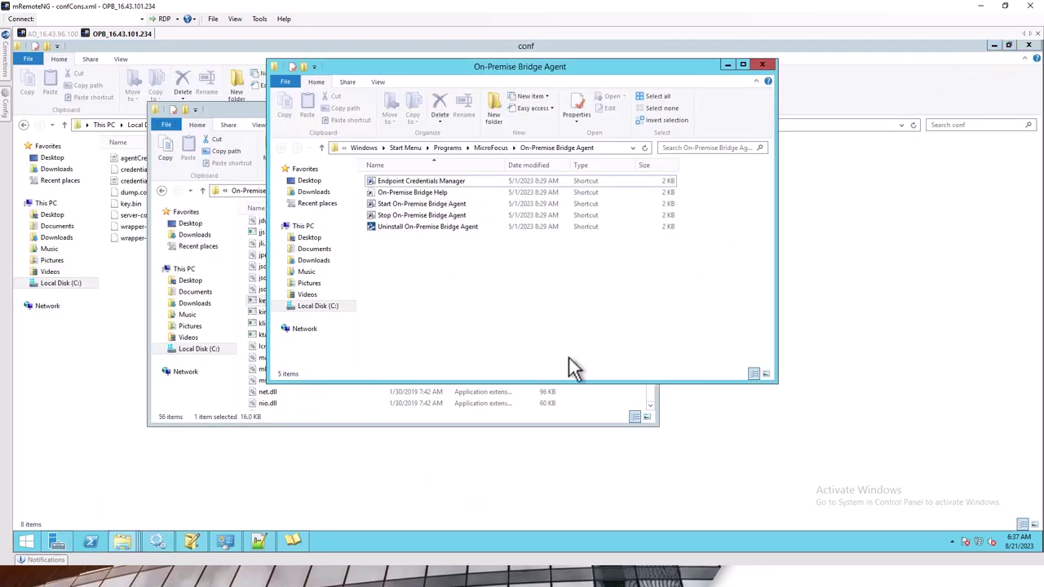
In the Word guide, highlight the notes on managing the OPB service with the shortcut group and on the OPB log folder
{"action": "key", "text": "alt+Tab"}
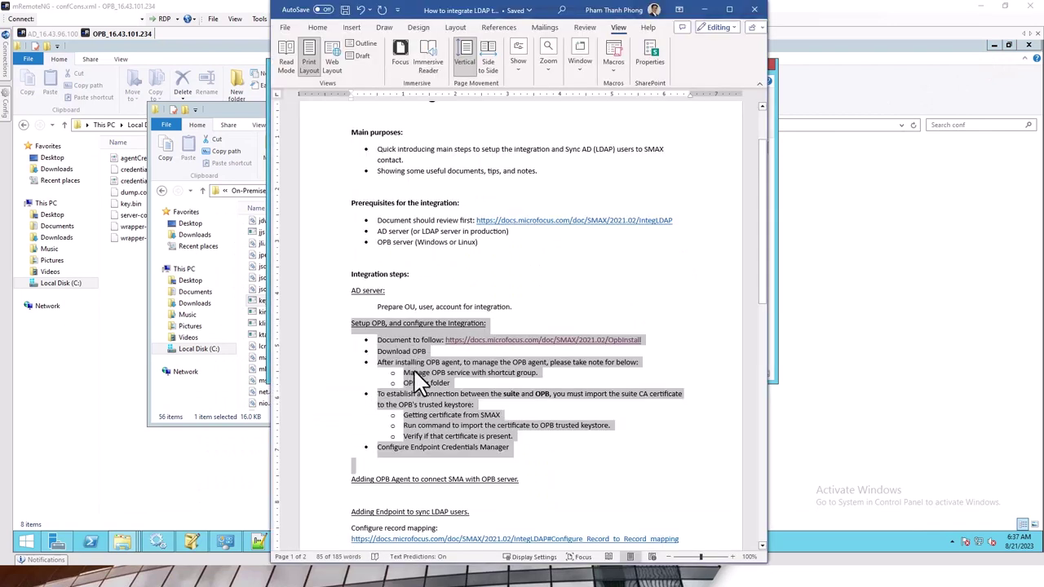
{"action": "left_click", "coordinate": [494, 390]}
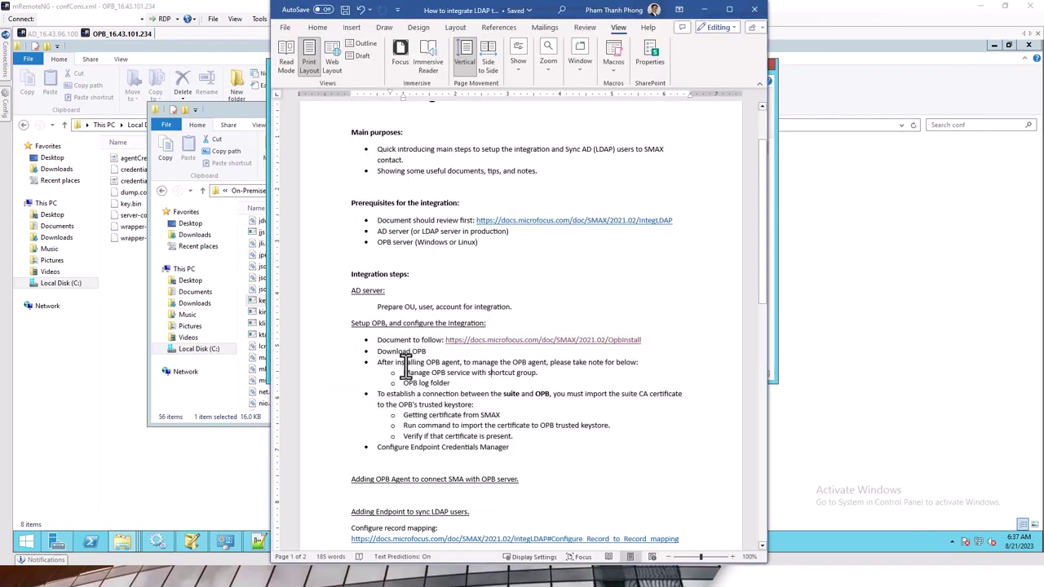
{"action": "left_click_drag", "start_coordinate": [379, 362], "coordinate": [545, 377]}
{"action": "left_click", "coordinate": [544, 377]}
{"action": "left_click_drag", "start_coordinate": [452, 382], "coordinate": [397, 383]}
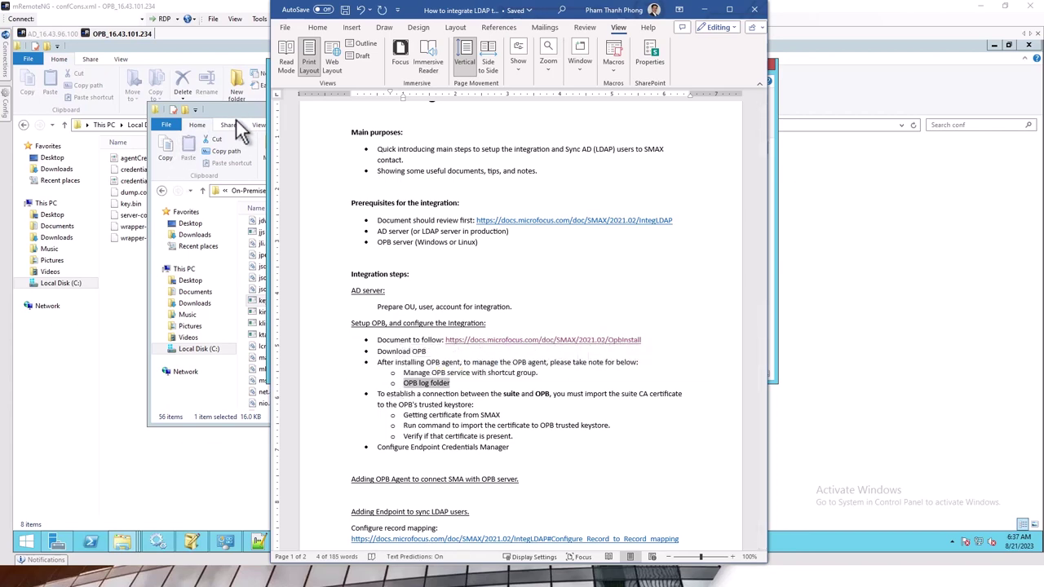
On the OPB server, show the conf folder's full path and open the log folder under On-Premise Bridge Agent\product
{"action": "left_click", "coordinate": [238, 110]}
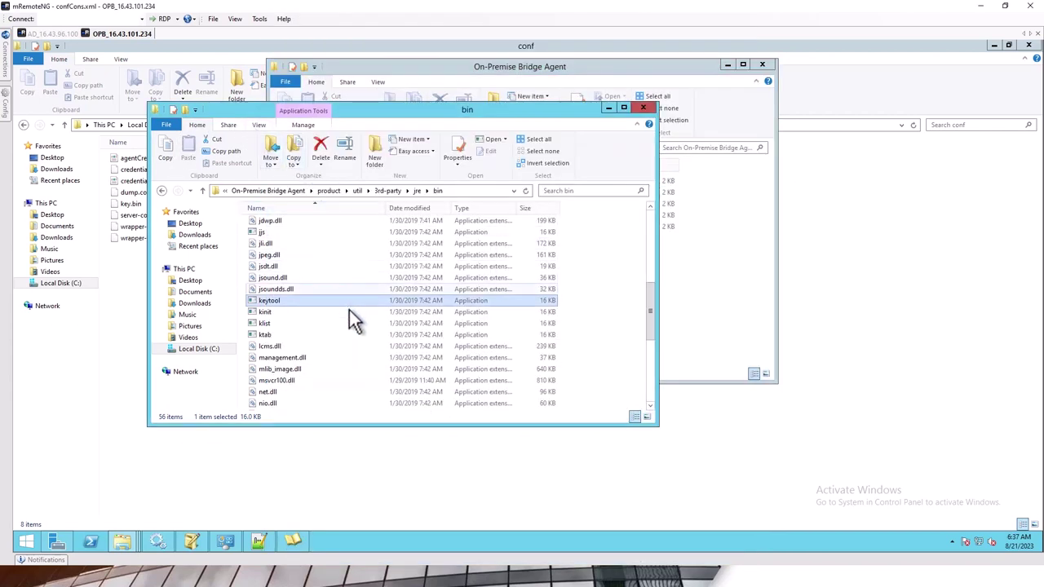
{"action": "left_click", "coordinate": [698, 284]}
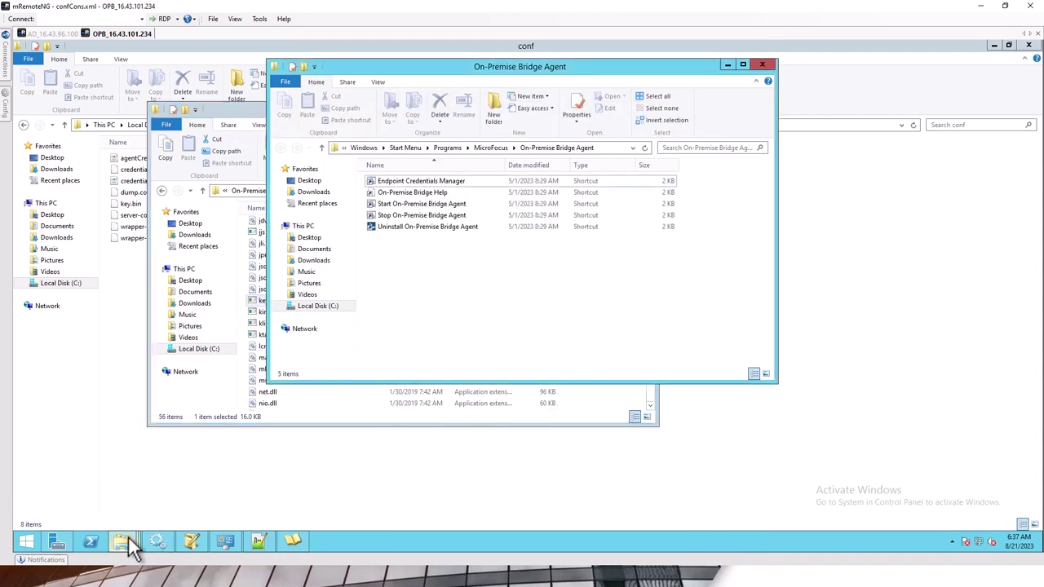
{"action": "mouse_move", "coordinate": [130, 542]}
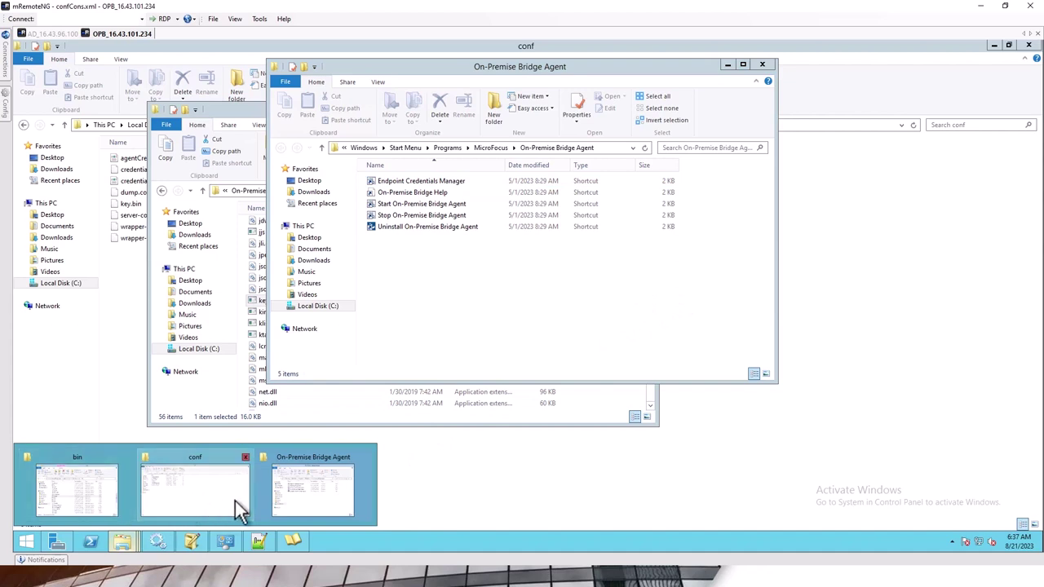
{"action": "mouse_move", "coordinate": [298, 500]}
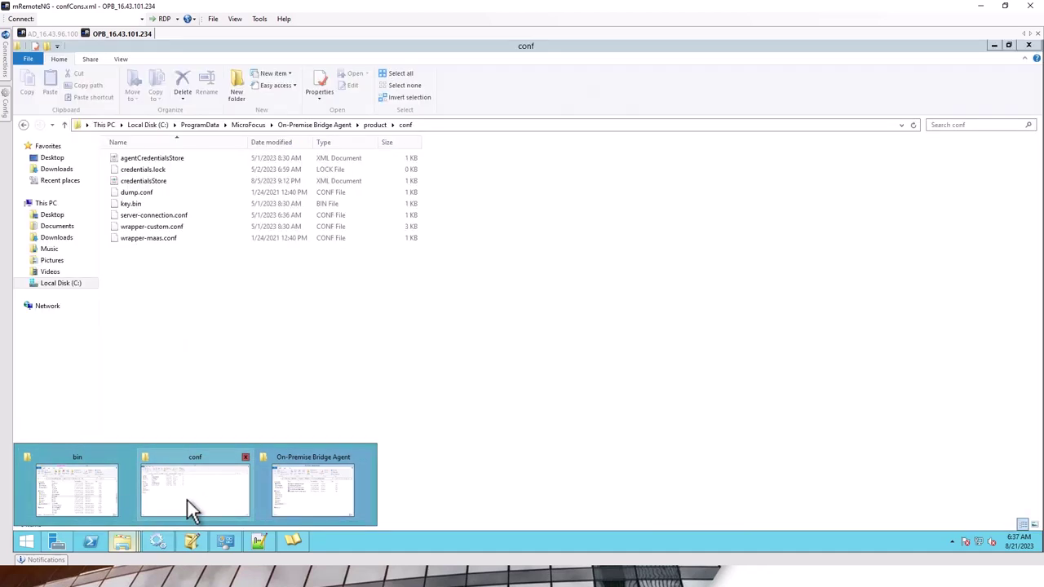
{"action": "left_click", "coordinate": [187, 500]}
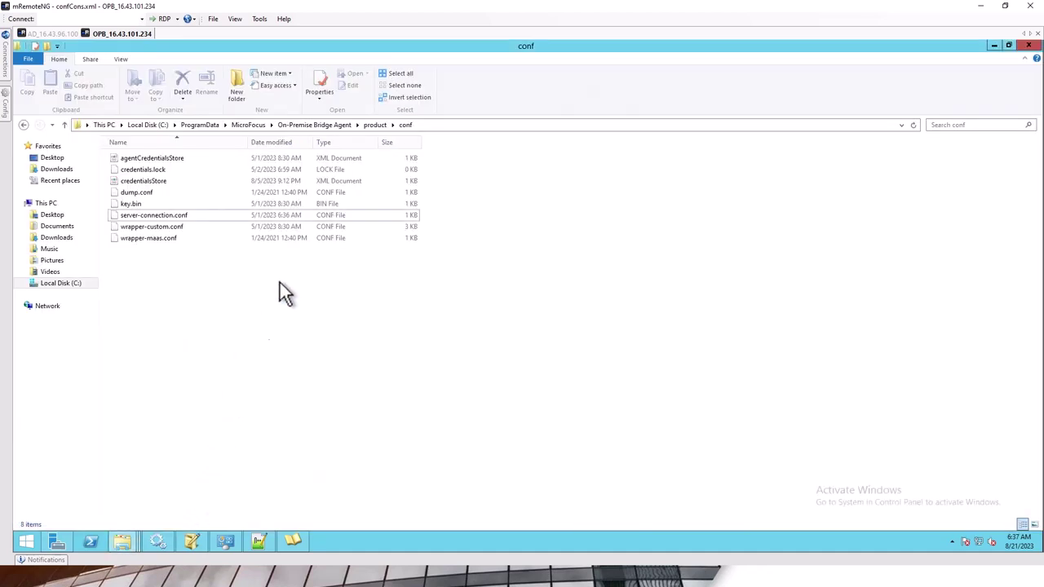
{"action": "left_click", "coordinate": [445, 128]}
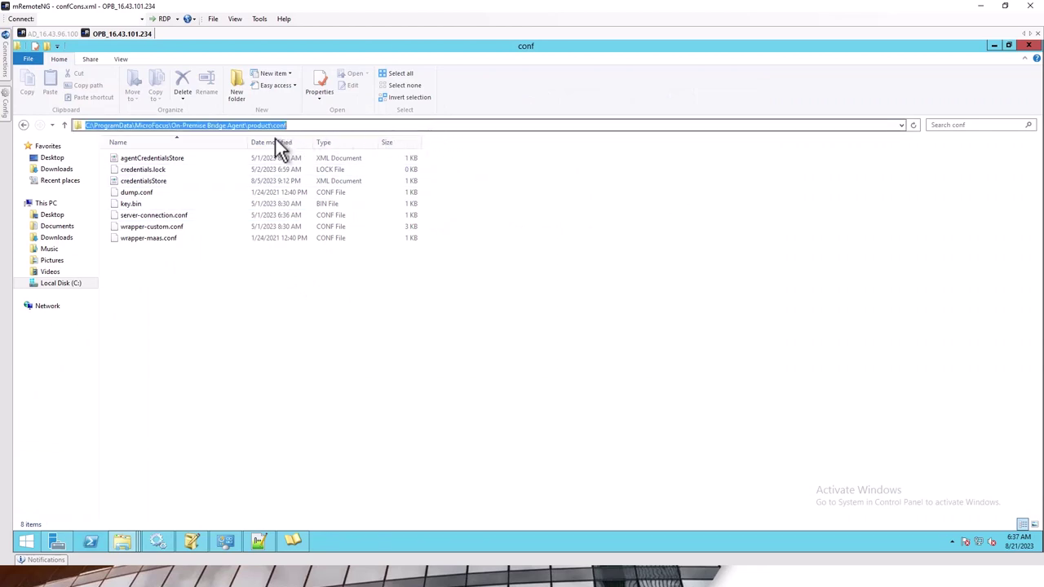
{"action": "left_click", "coordinate": [224, 125]}
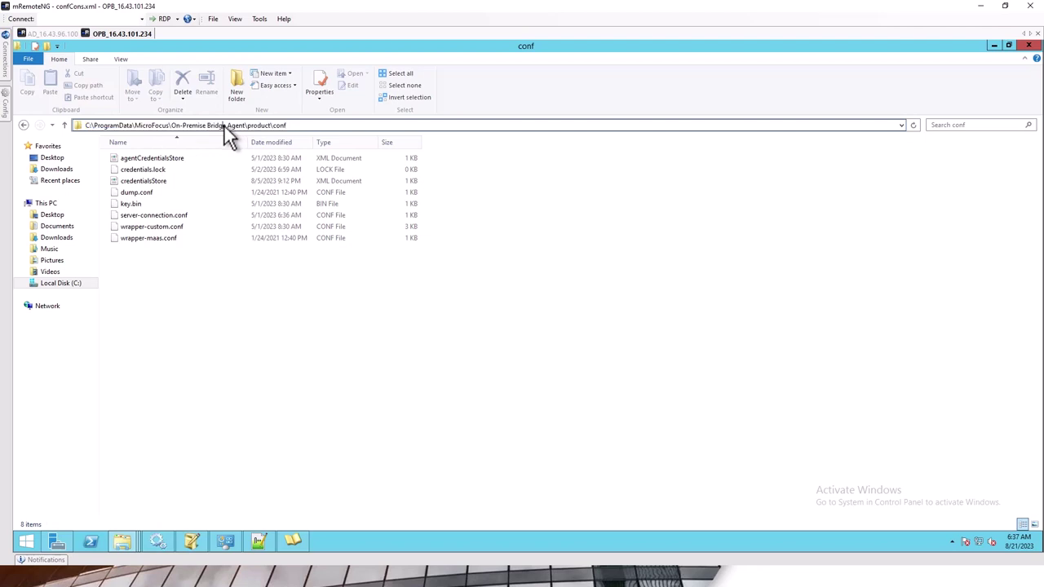
{"action": "left_click", "coordinate": [67, 126]}
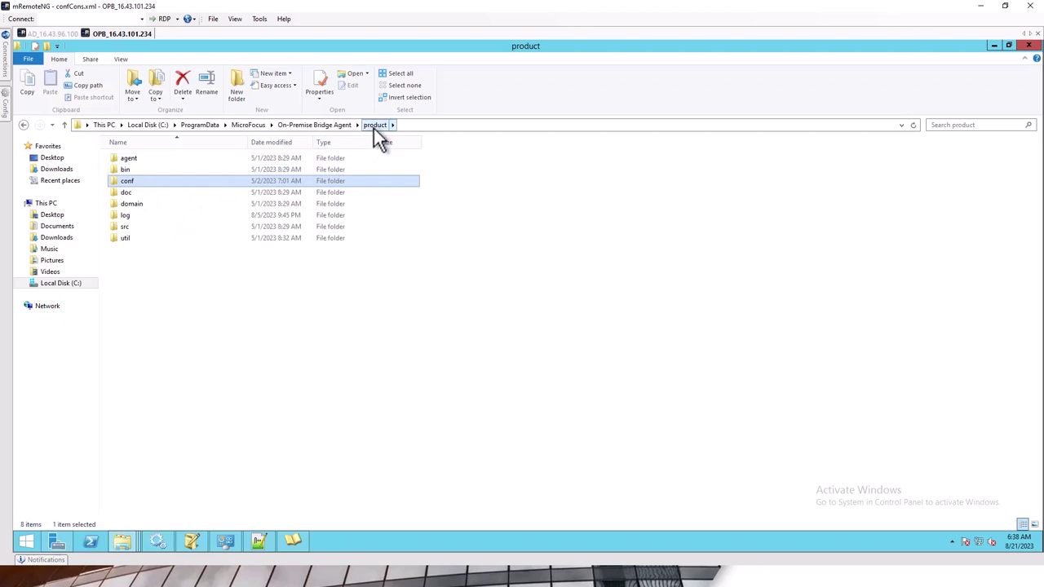
{"action": "left_click", "coordinate": [126, 217]}
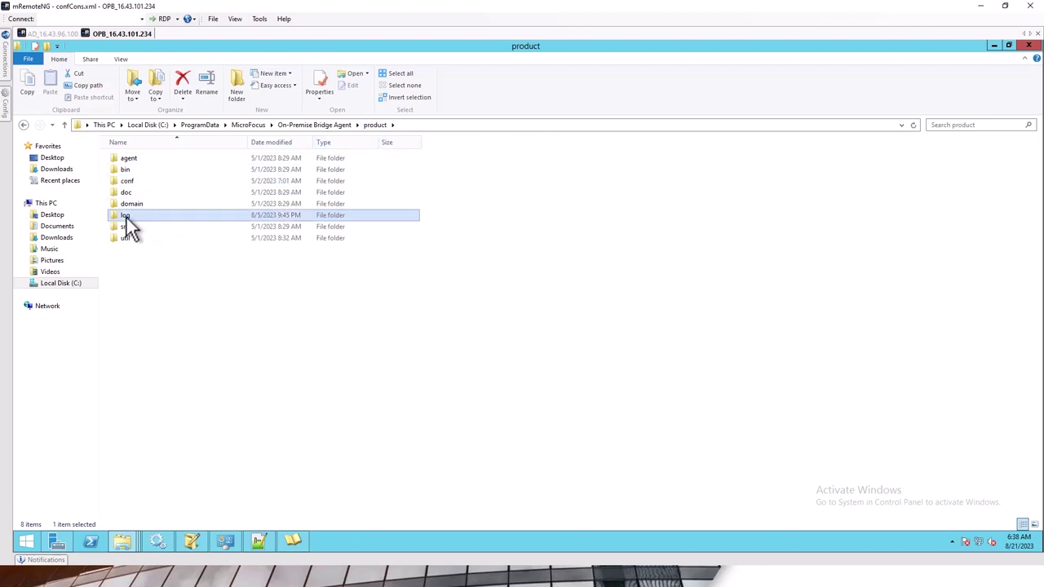
{"action": "double_click", "coordinate": [133, 218]}
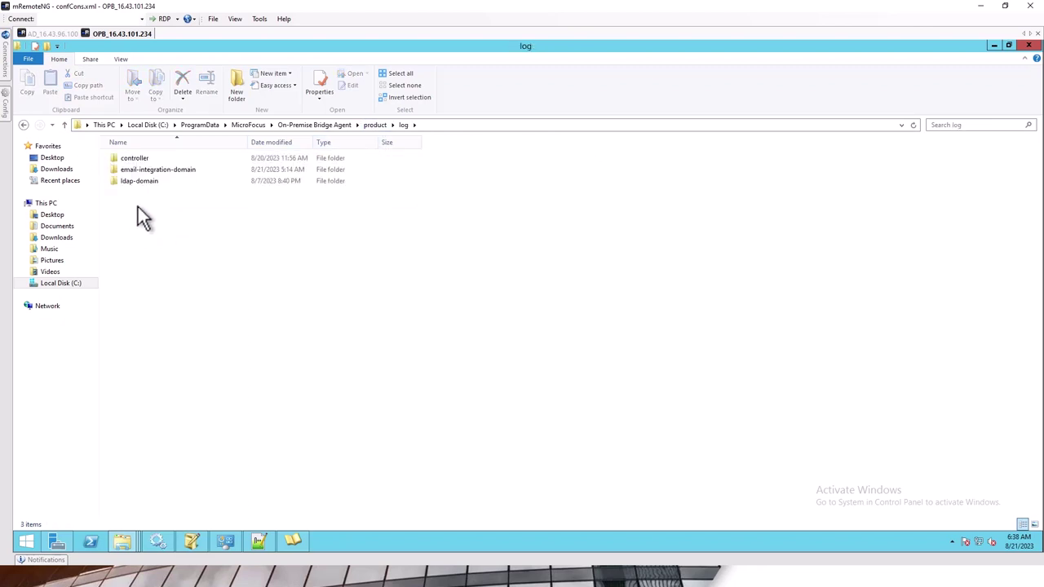
Point out the controller, email-integration-domain and ldap-domain log folders, and minimize the folder window
{"action": "left_click", "coordinate": [144, 160]}
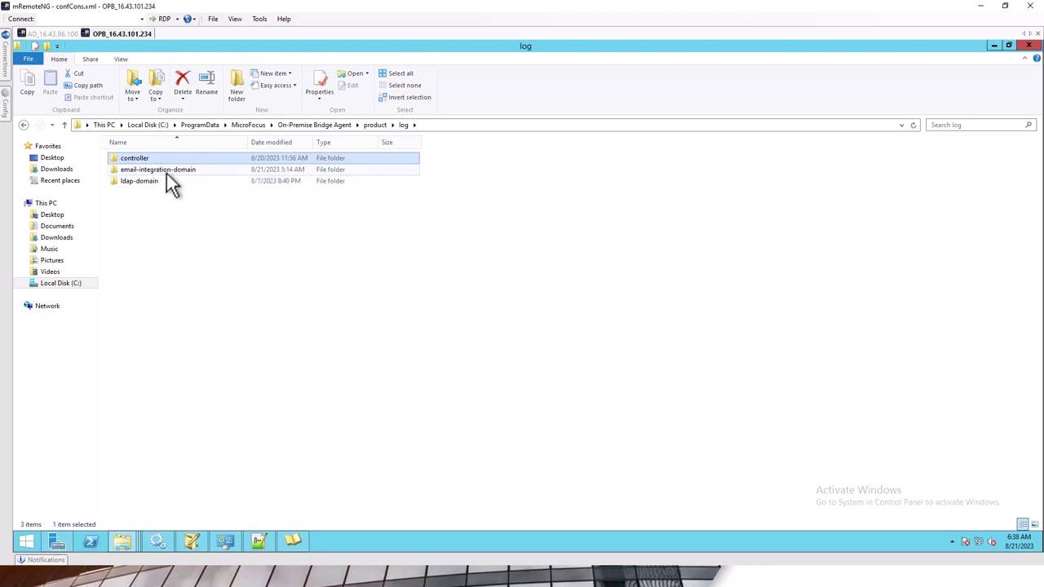
{"action": "left_click", "coordinate": [167, 173]}
{"action": "left_click", "coordinate": [151, 178]}
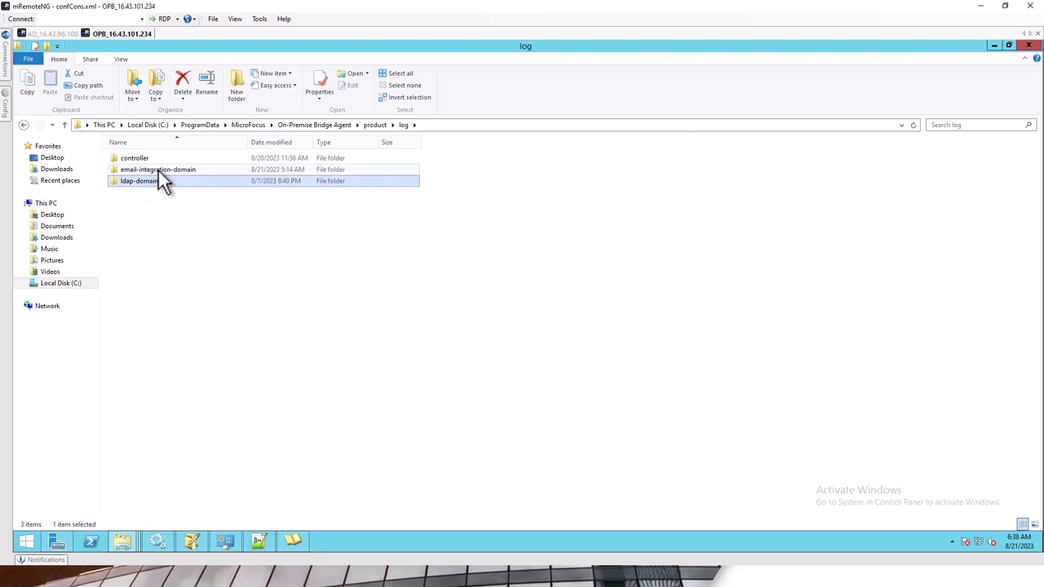
{"action": "left_click", "coordinate": [159, 171]}
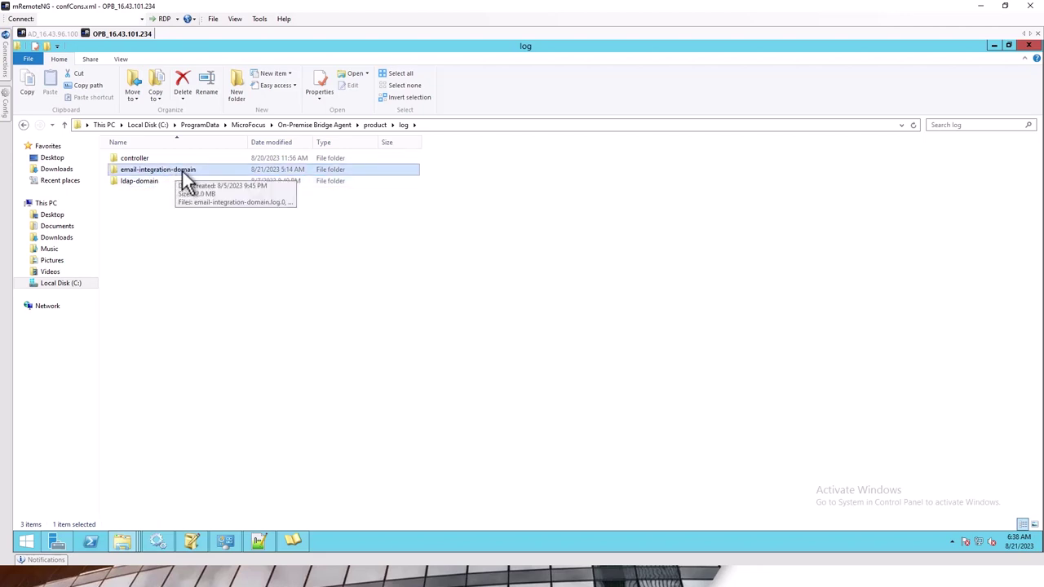
{"action": "left_click", "coordinate": [137, 181]}
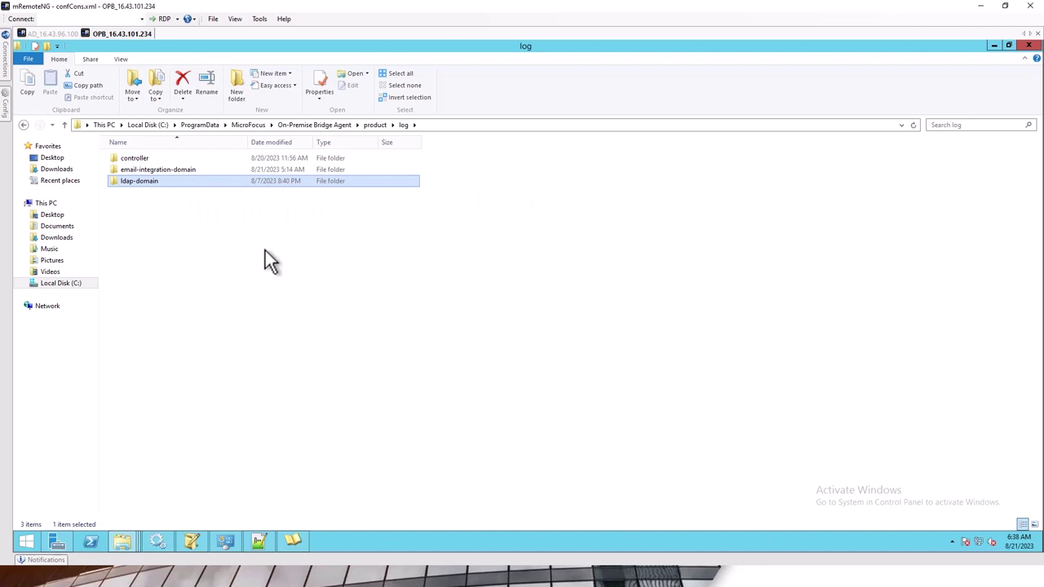
{"action": "left_click_drag", "start_coordinate": [327, 276], "coordinate": [388, 165]}
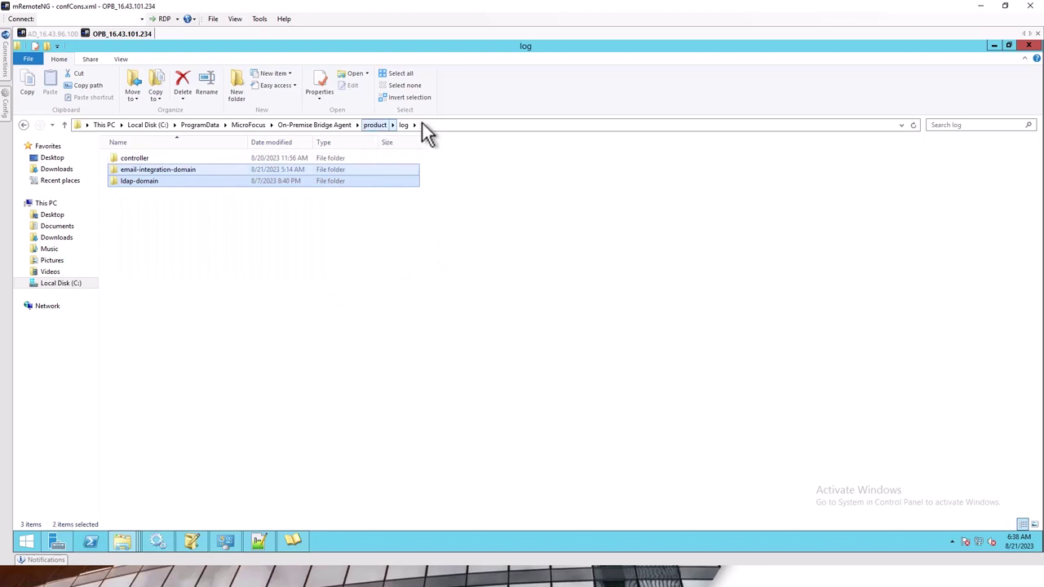
{"action": "left_click", "coordinate": [994, 44]}
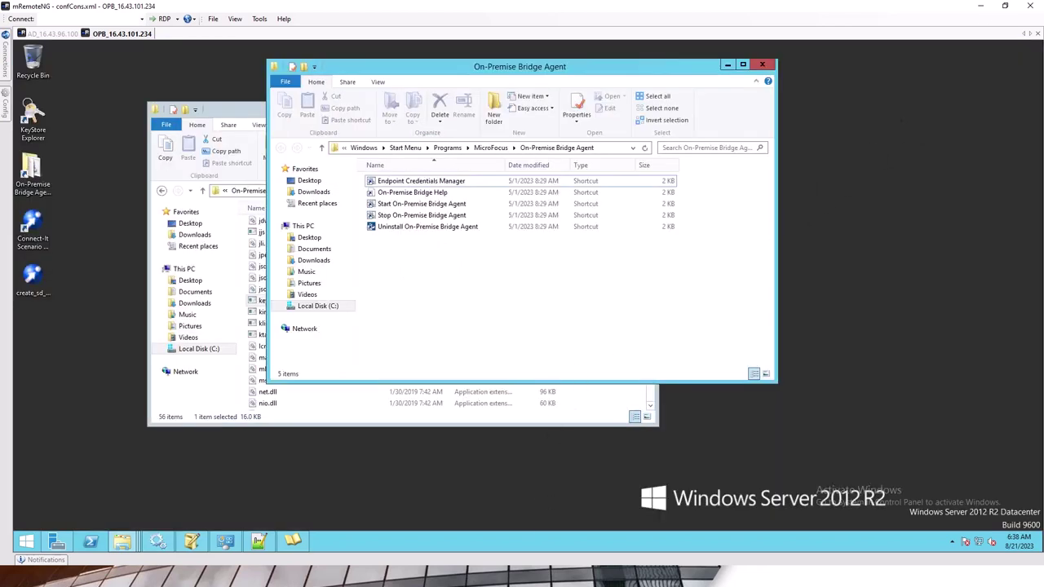
In the Word guide, highlight the requirement to import the suite CA certificate into OPB's trusted keystore and the line on getting the SMAX certificate
{"action": "key", "text": "alt+Tab"}
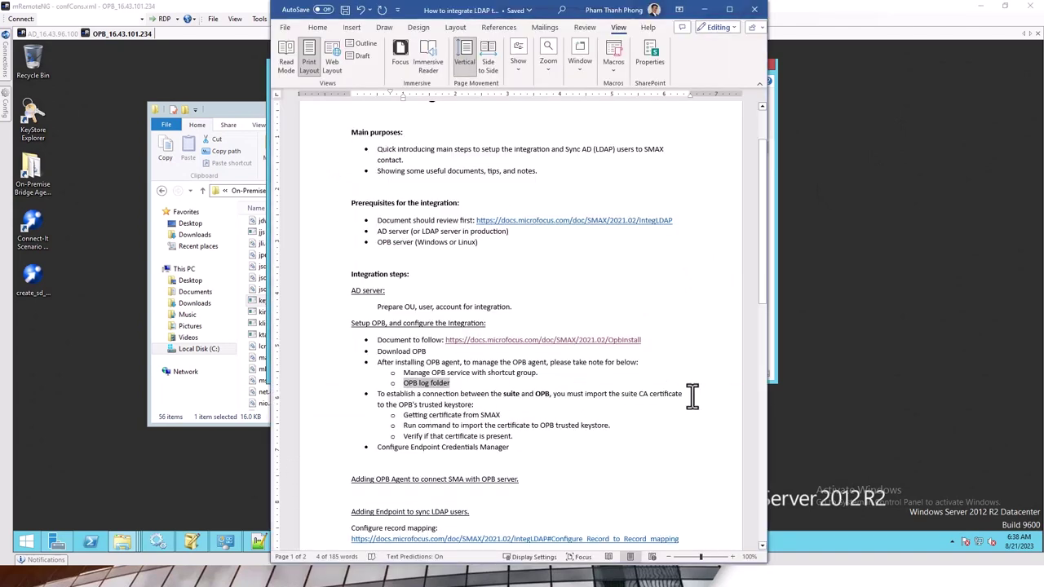
{"action": "left_click_drag", "start_coordinate": [693, 397], "coordinate": [377, 395]}
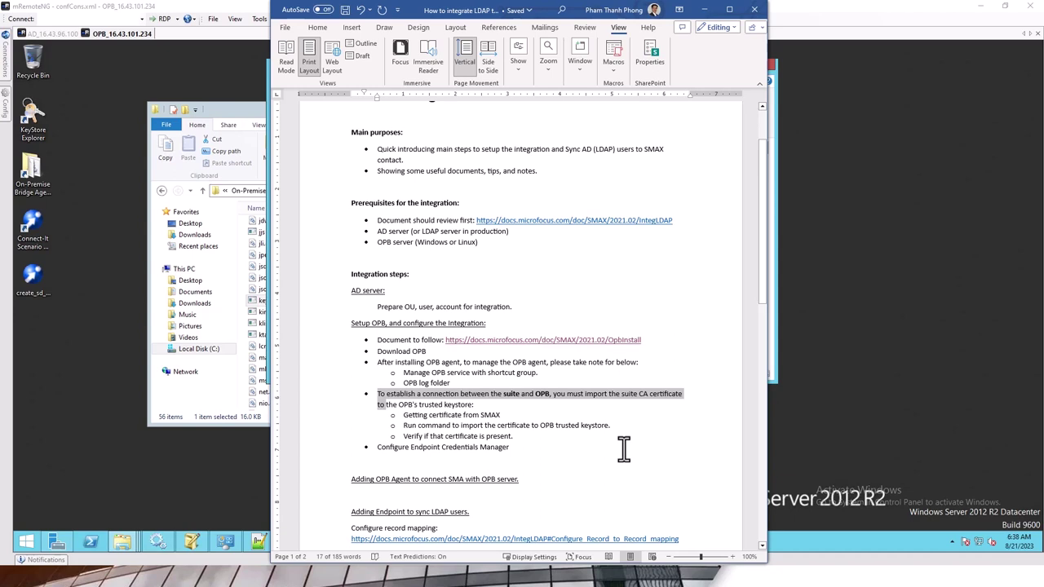
{"action": "left_click", "coordinate": [567, 396]}
{"action": "left_click_drag", "start_coordinate": [567, 394], "coordinate": [676, 411]}
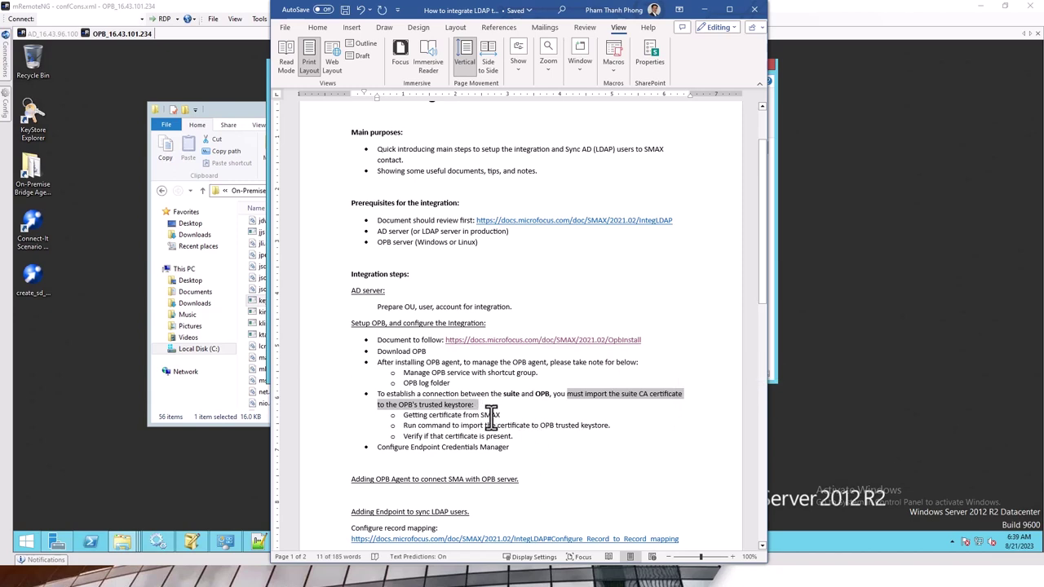
{"action": "left_click_drag", "start_coordinate": [504, 411], "coordinate": [397, 416]}
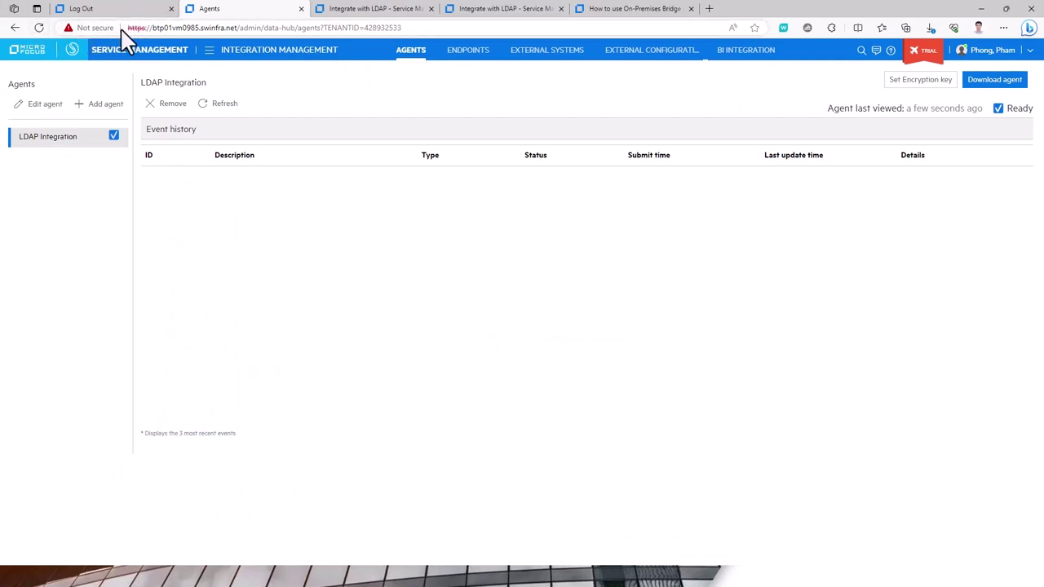
In the browser, view the SMAX site's certificate details and export option, close the certificate viewer and return to the Word guide
{"action": "left_click", "coordinate": [98, 29]}
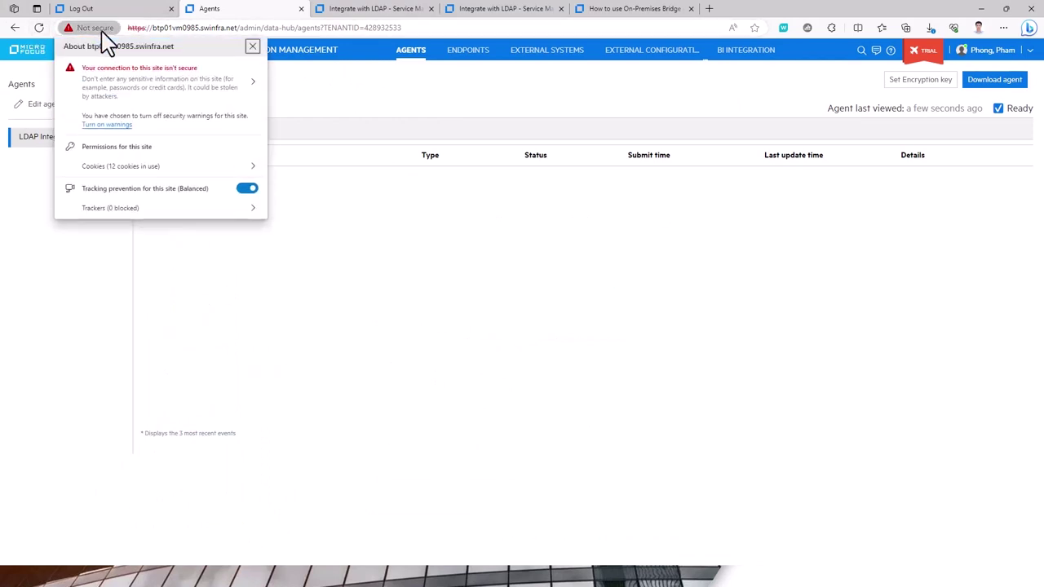
{"action": "left_click", "coordinate": [253, 82]}
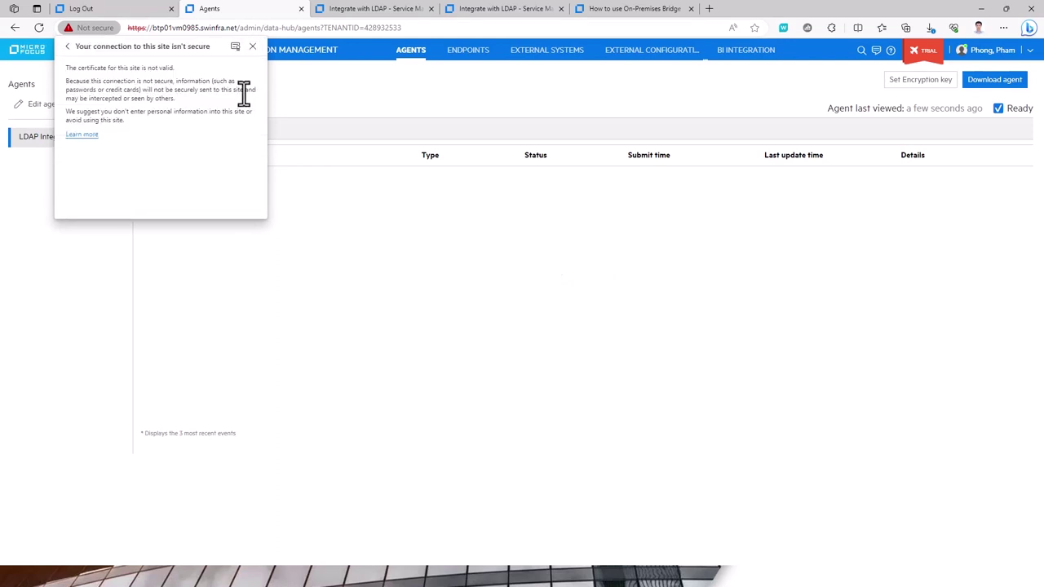
{"action": "left_click", "coordinate": [235, 47]}
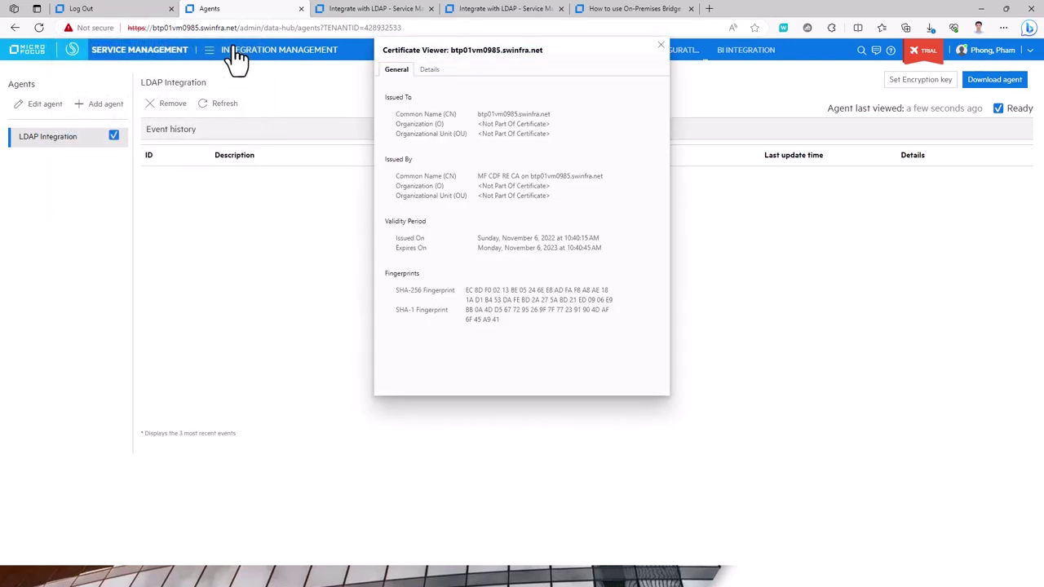
{"action": "left_click", "coordinate": [428, 70]}
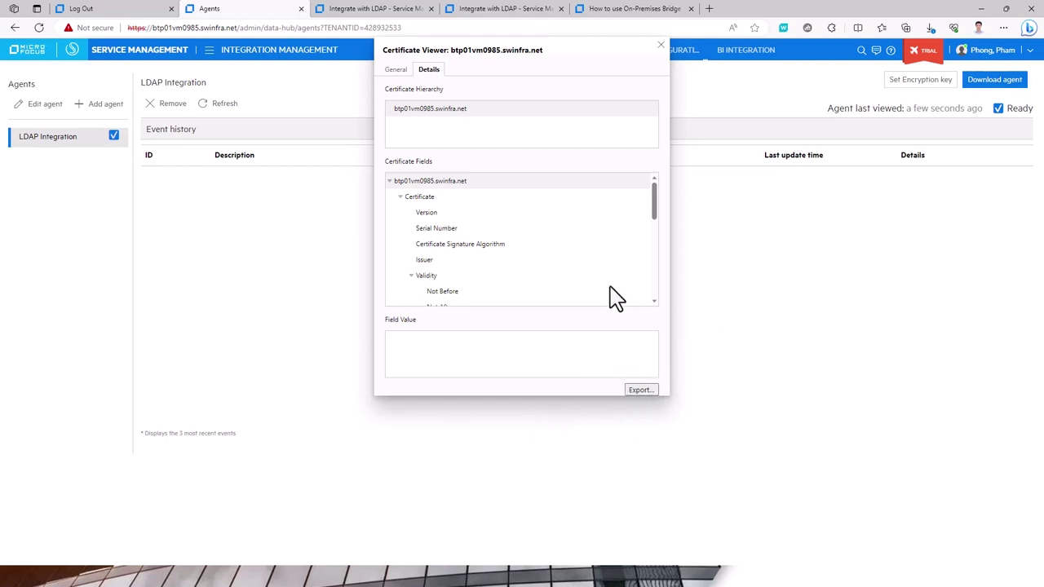
{"action": "left_click", "coordinate": [662, 46]}
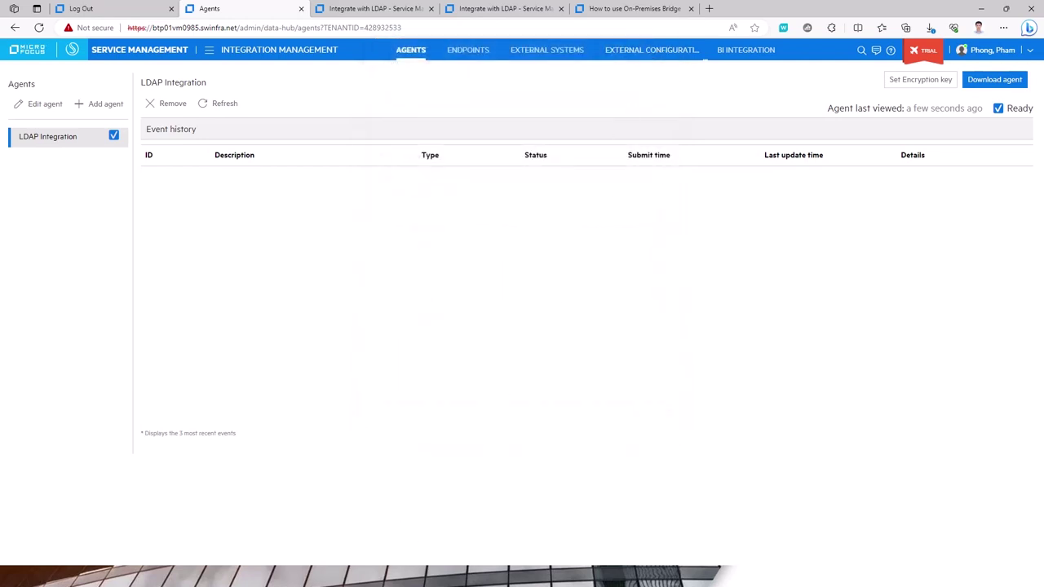
{"action": "key", "text": "alt+Tab"}
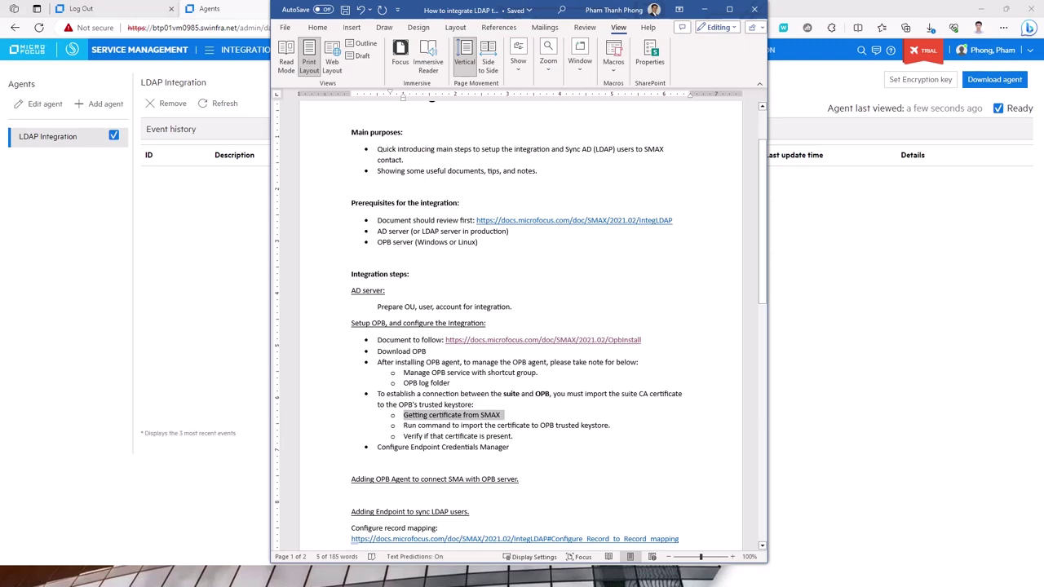
In the browser, look through the two Integrate with LDAP documentation pages for the certificate import instructions
{"action": "left_click", "coordinate": [807, 18]}
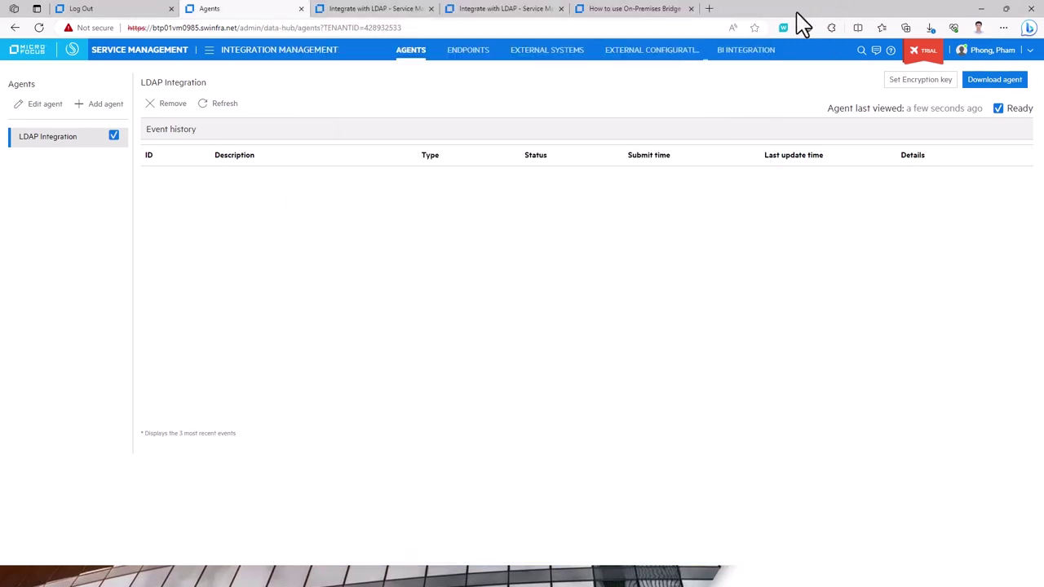
{"action": "left_click", "coordinate": [481, 9]}
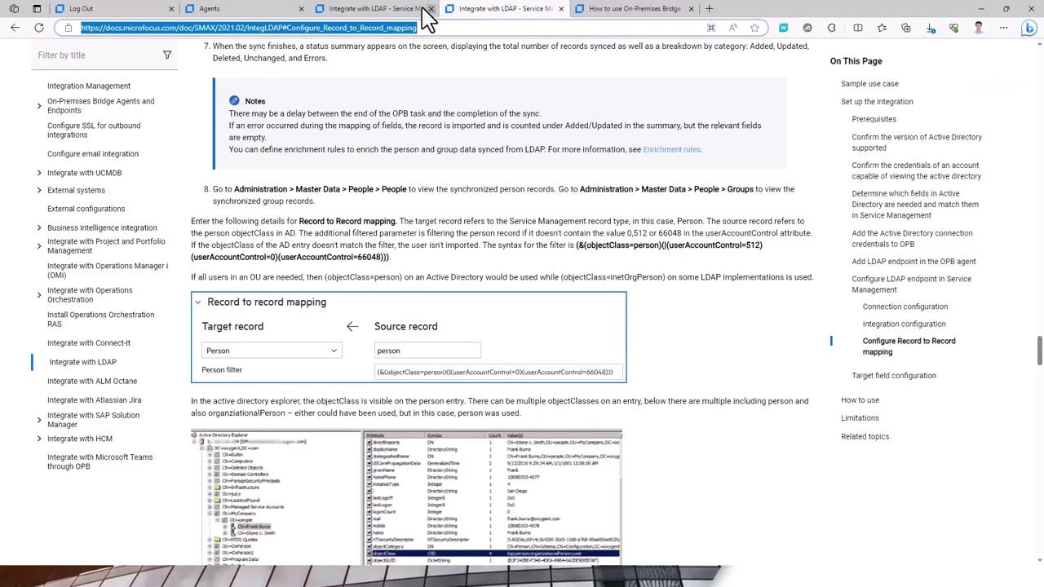
{"action": "left_click", "coordinate": [372, 10]}
{"action": "scroll", "coordinate": [454, 133], "scroll_direction": "down", "scroll_amount": 4}
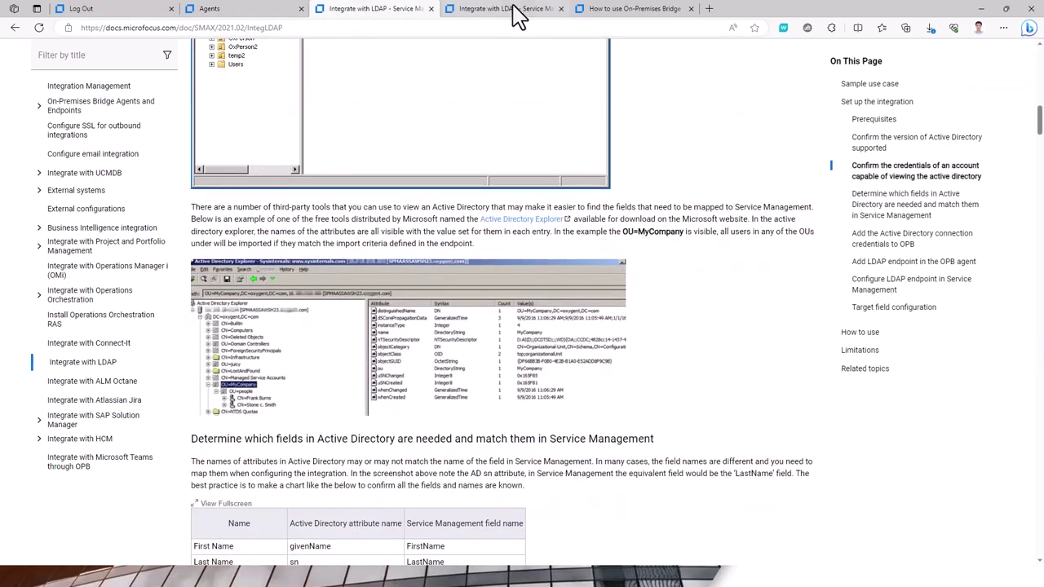
{"action": "left_click", "coordinate": [517, 12]}
{"action": "left_click", "coordinate": [371, 9]}
{"action": "scroll", "coordinate": [490, 245], "scroll_direction": "up", "scroll_amount": 5}
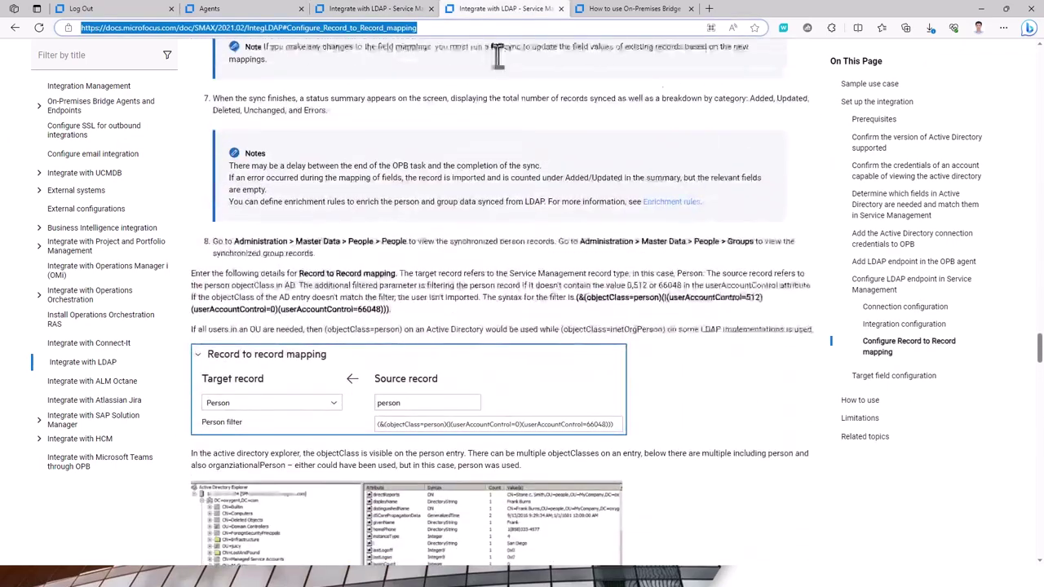
{"action": "left_click", "coordinate": [371, 12]}
{"action": "left_click", "coordinate": [256, 16]}
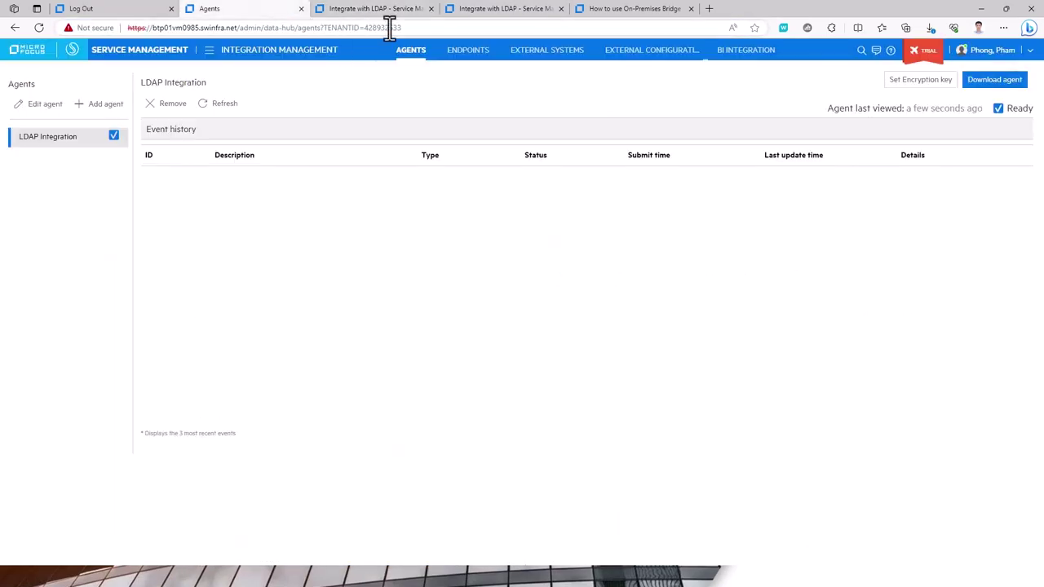
{"action": "left_click", "coordinate": [401, 13]}
{"action": "scroll", "coordinate": [489, 299], "scroll_direction": "up", "scroll_amount": 15}
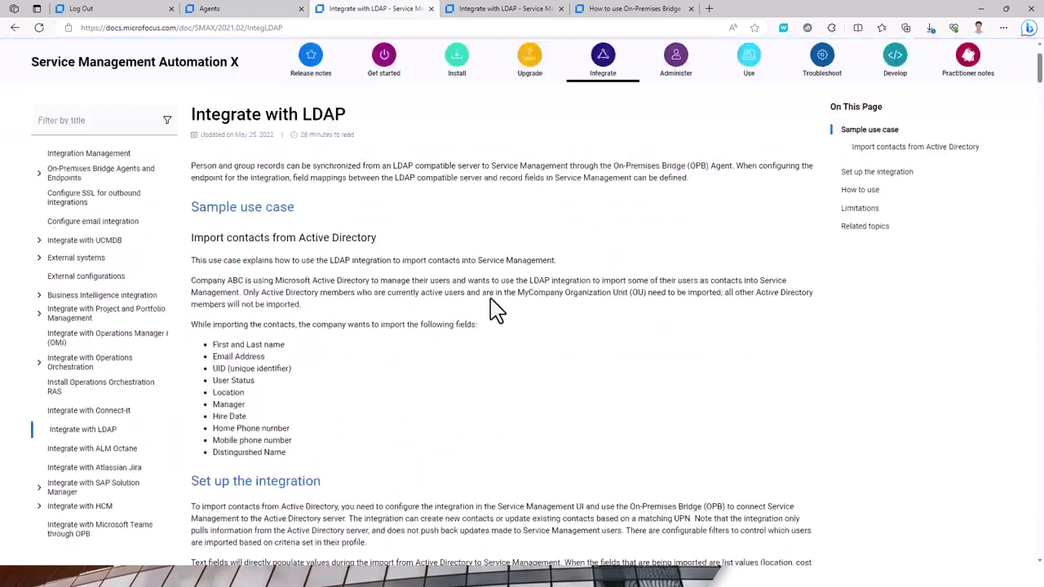
{"action": "scroll", "coordinate": [496, 310], "scroll_direction": "down", "scroll_amount": 12}
{"action": "scroll", "coordinate": [484, 347], "scroll_direction": "down", "scroll_amount": 15}
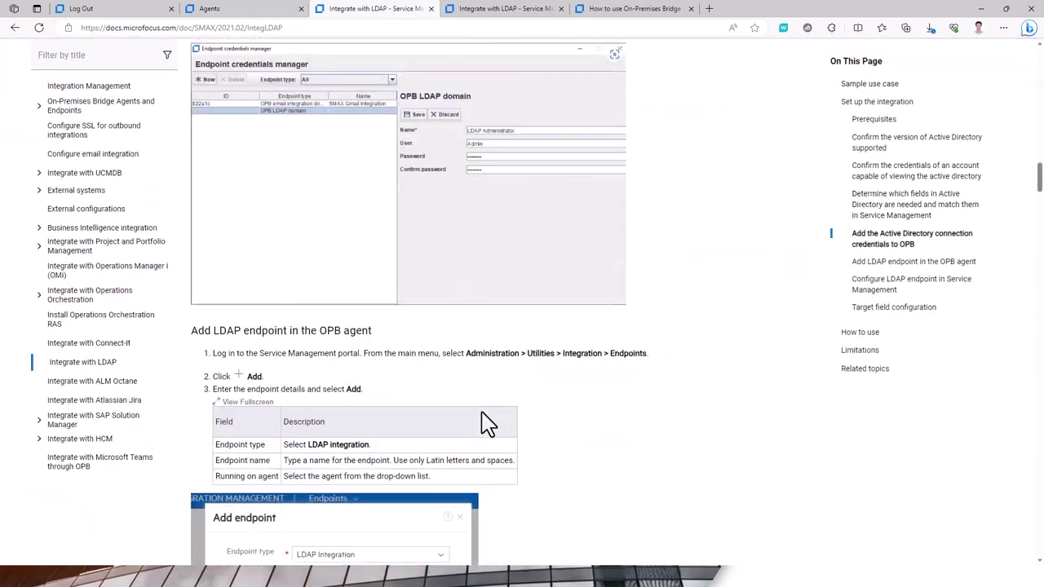
In the On-Premises Bridge documentation page, find the section on importing certificates into the OPB agent
{"action": "left_click", "coordinate": [629, 9]}
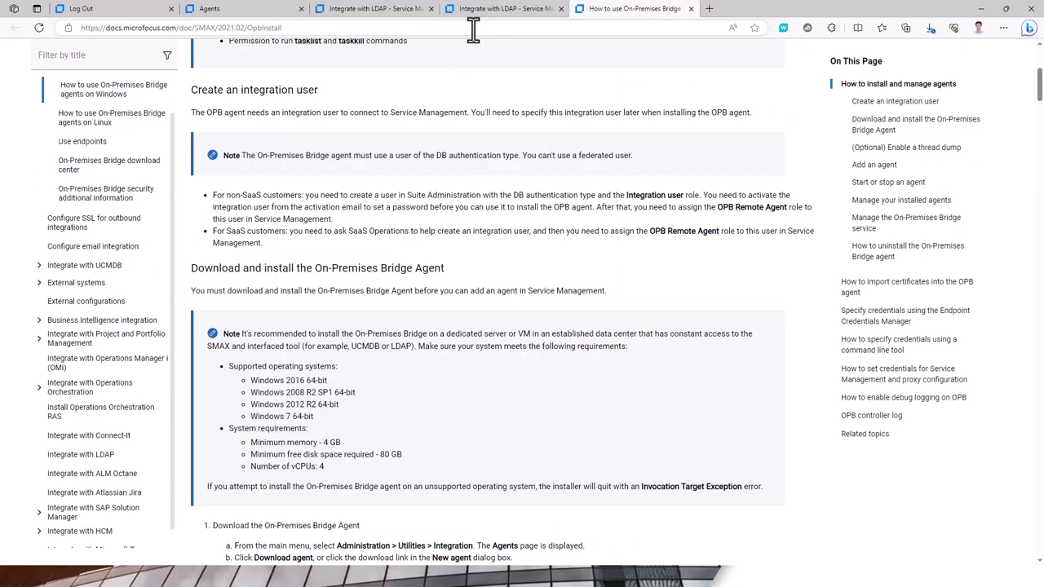
{"action": "scroll", "coordinate": [482, 158], "scroll_direction": "down", "scroll_amount": 20}
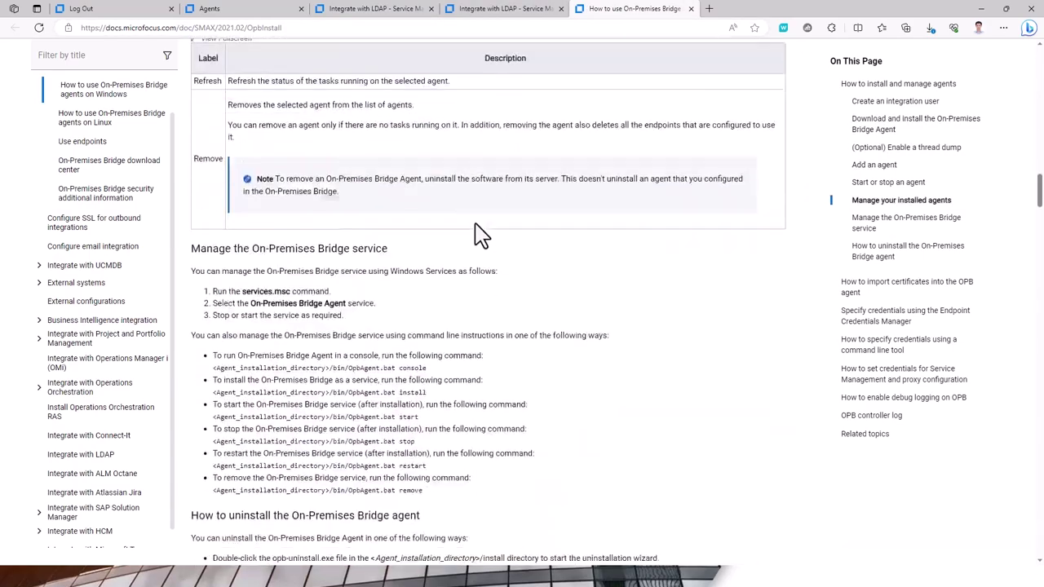
{"action": "scroll", "coordinate": [480, 234], "scroll_direction": "down", "scroll_amount": 15}
{"action": "scroll", "coordinate": [478, 233], "scroll_direction": "up", "scroll_amount": 5}
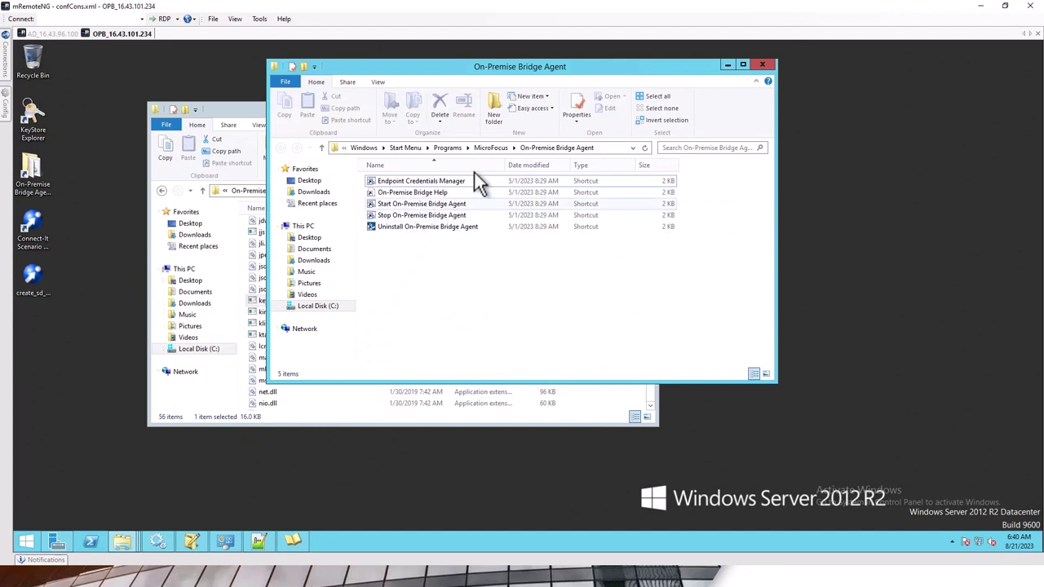
On the OPB server, show the full path of keytool's bin folder and open a command prompt there as administrator
{"action": "left_click", "coordinate": [228, 109]}
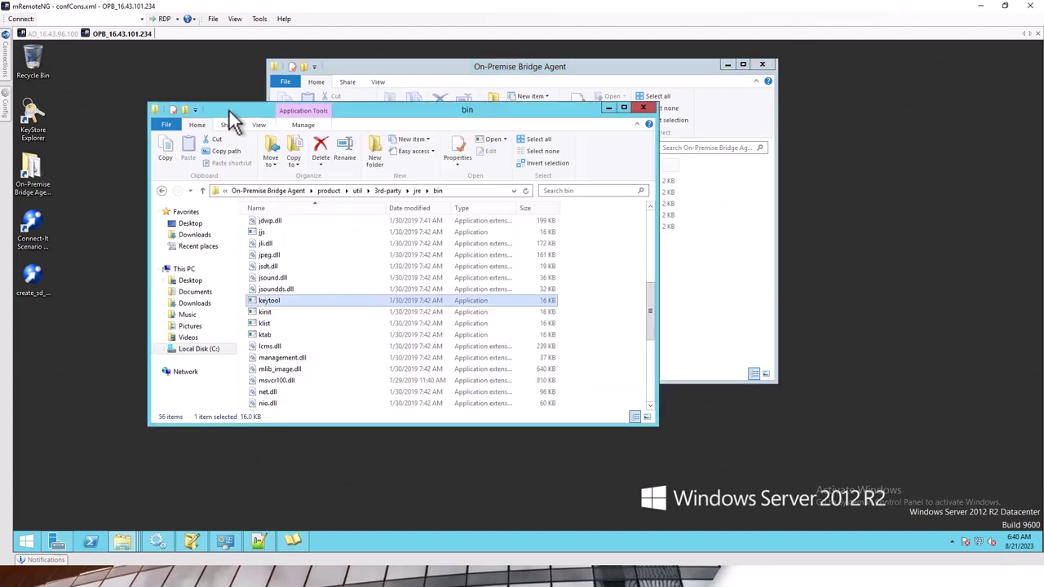
{"action": "left_click", "coordinate": [457, 190]}
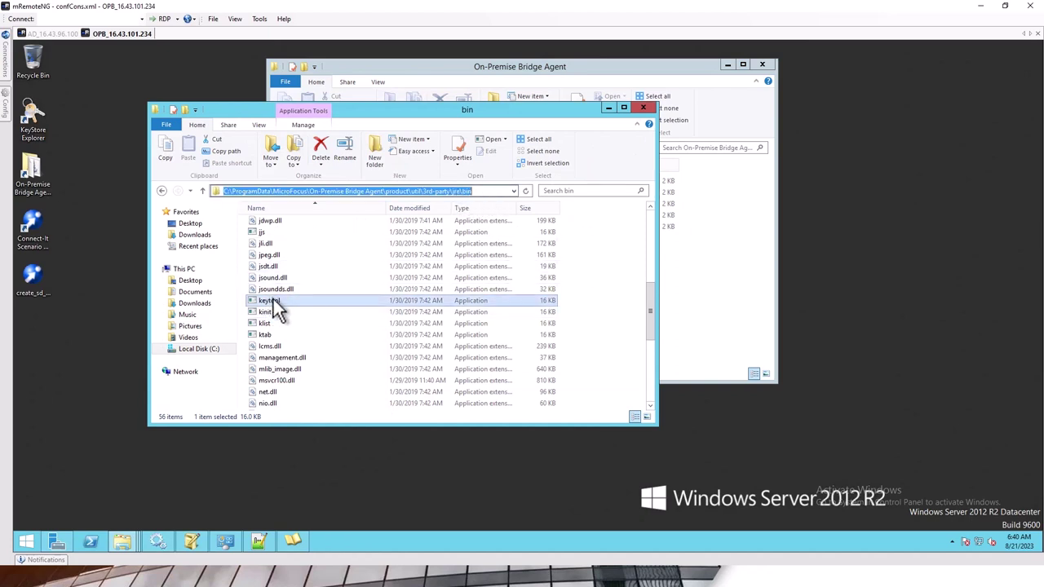
{"action": "left_click", "coordinate": [166, 127]}
{"action": "mouse_move", "coordinate": [224, 176]}
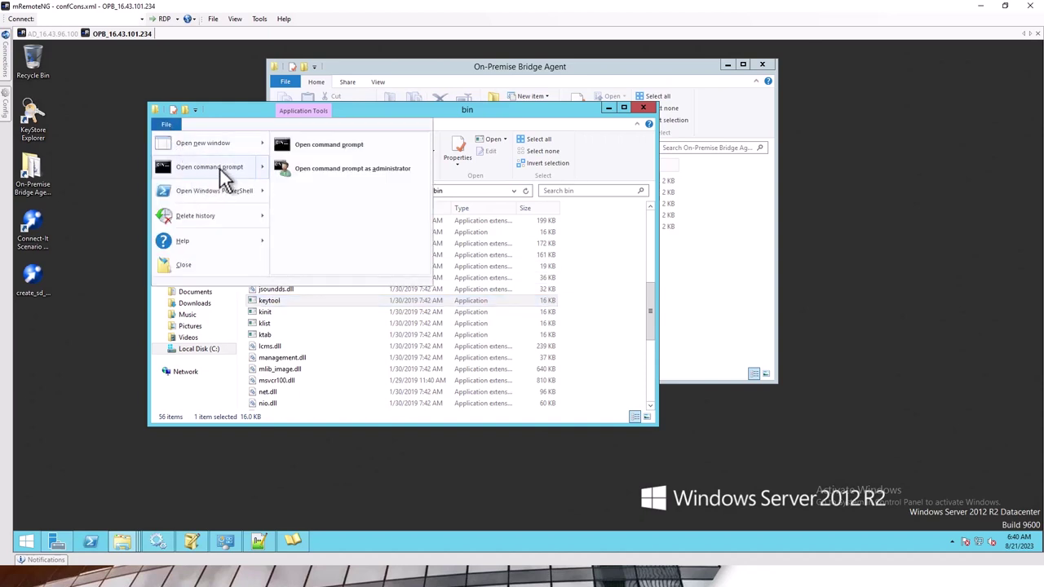
{"action": "left_click", "coordinate": [308, 170]}
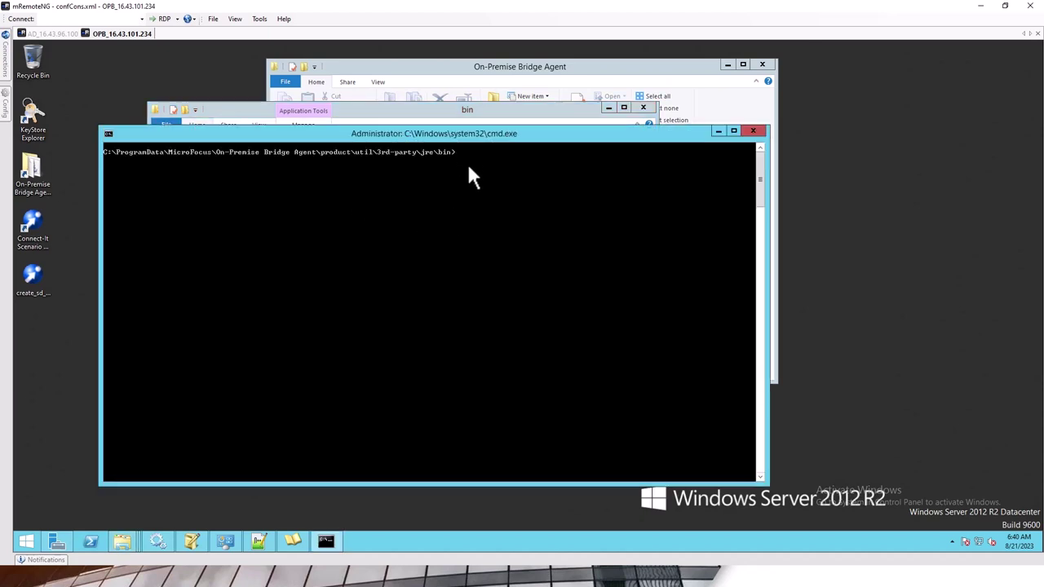
{"action": "left_click_drag", "start_coordinate": [481, 136], "coordinate": [500, 173]}
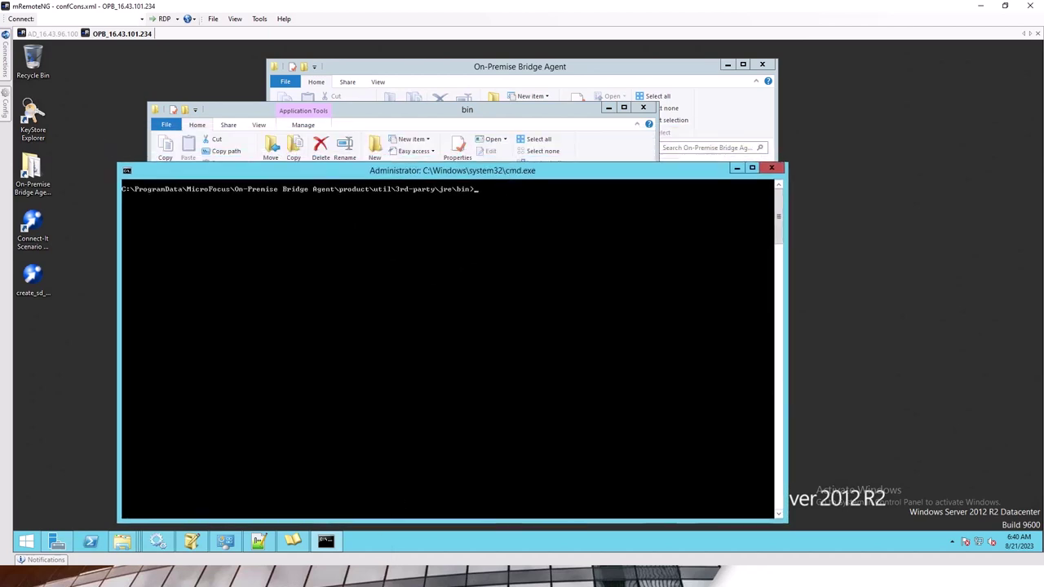
In the browser documentation, review the keytool commands for importing the suite CA certificate and confirming that the certificates are present
{"action": "key", "text": "alt+Tab"}
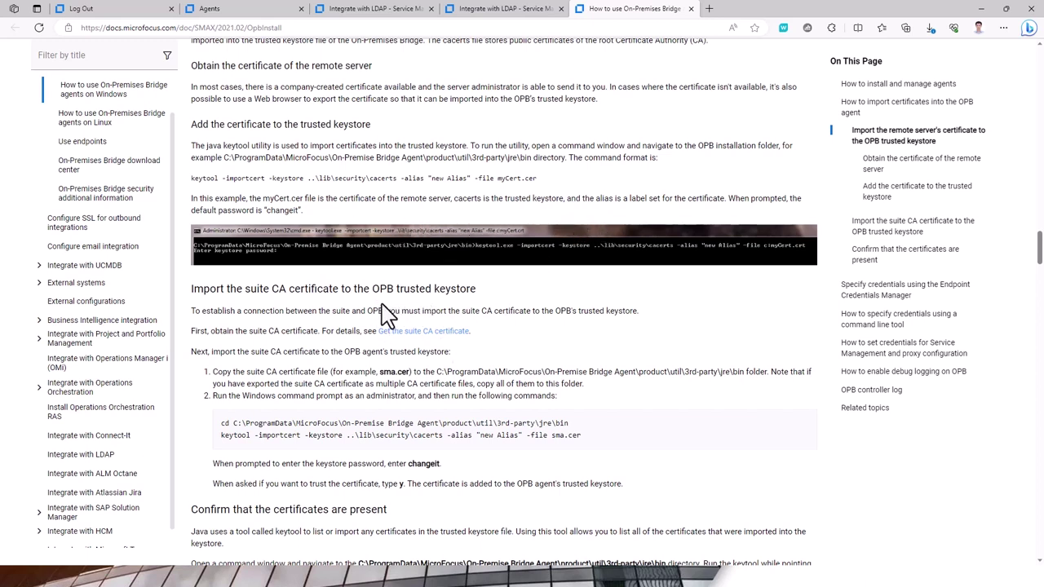
{"action": "scroll", "coordinate": [380, 296], "scroll_direction": "down", "scroll_amount": 1}
{"action": "scroll", "coordinate": [384, 295], "scroll_direction": "down", "scroll_amount": 2}
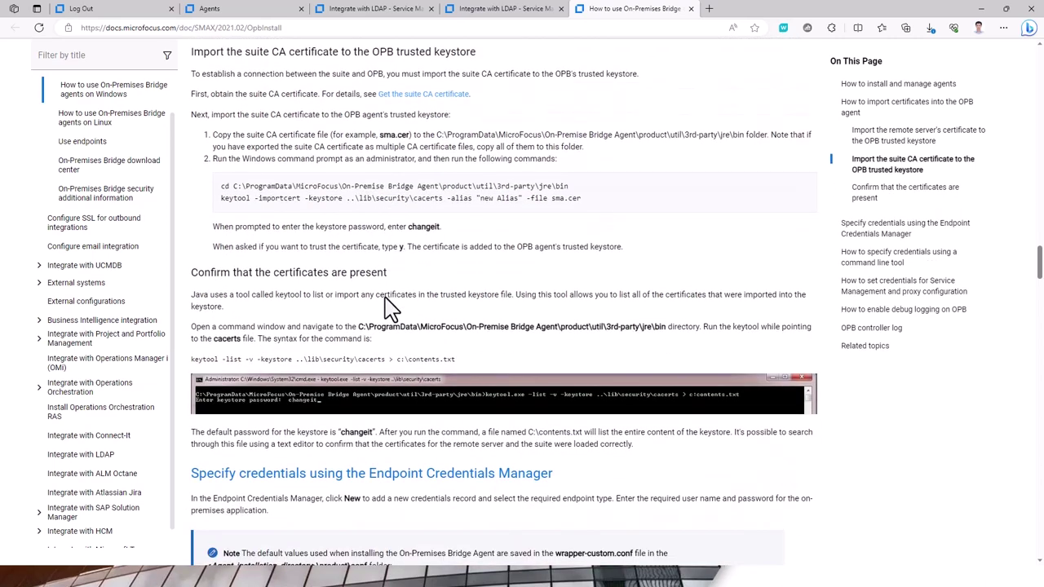
{"action": "scroll", "coordinate": [391, 308], "scroll_direction": "up", "scroll_amount": 2}
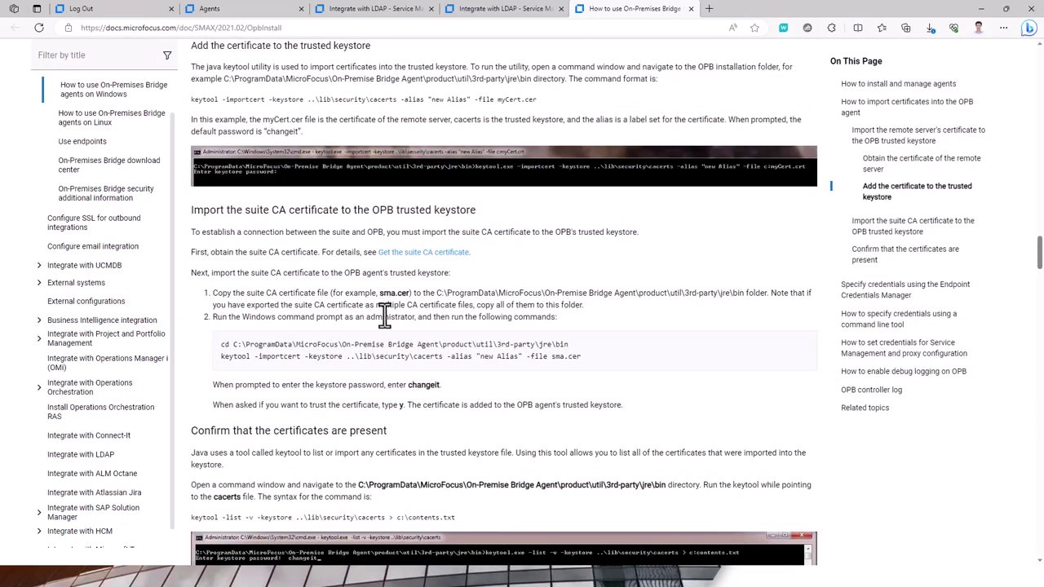
{"action": "scroll", "coordinate": [377, 412], "scroll_direction": "down", "scroll_amount": 2}
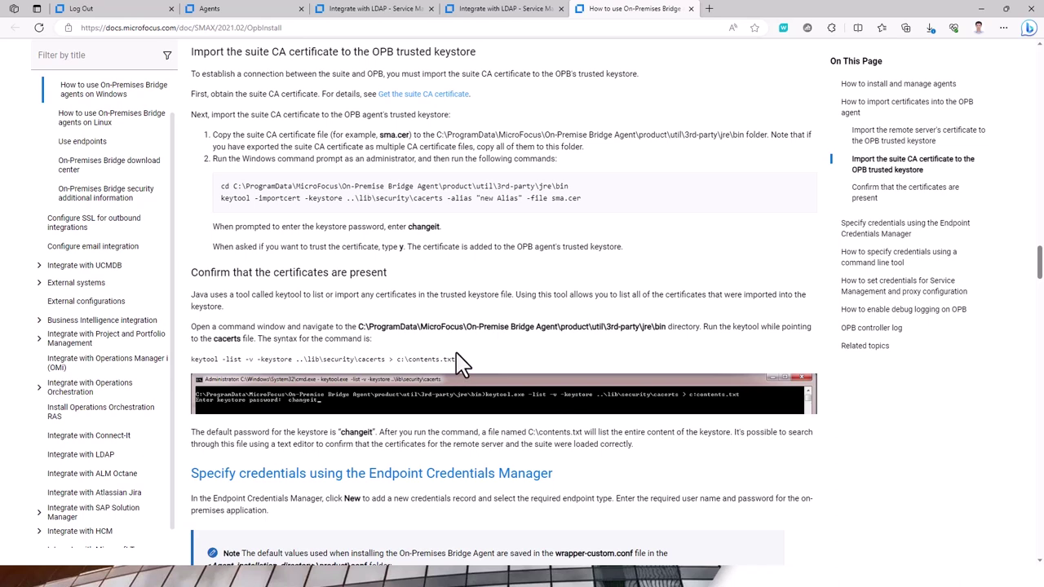
{"action": "scroll", "coordinate": [408, 440], "scroll_direction": "down", "scroll_amount": 4}
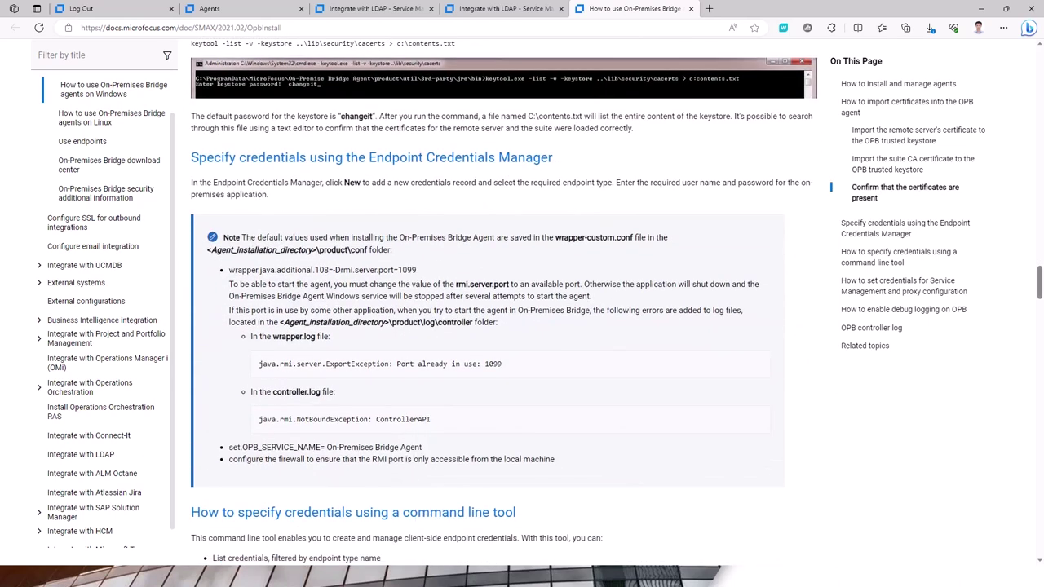
Back on the OPB server, launch KeyStore Explorer to show it as an alternative tool, and minimize it
{"action": "key", "text": "alt+Tab"}
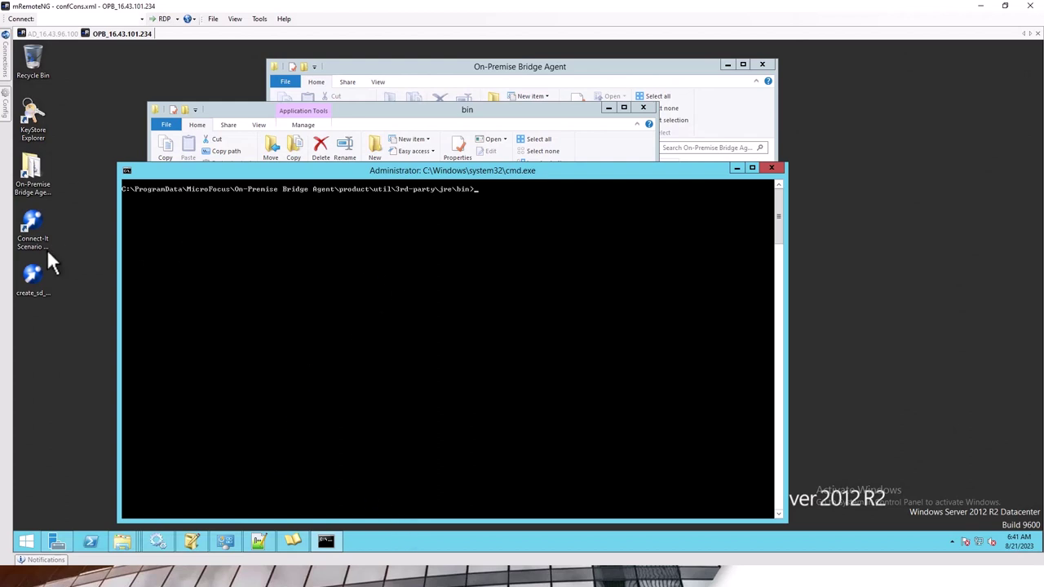
{"action": "left_click", "coordinate": [37, 114]}
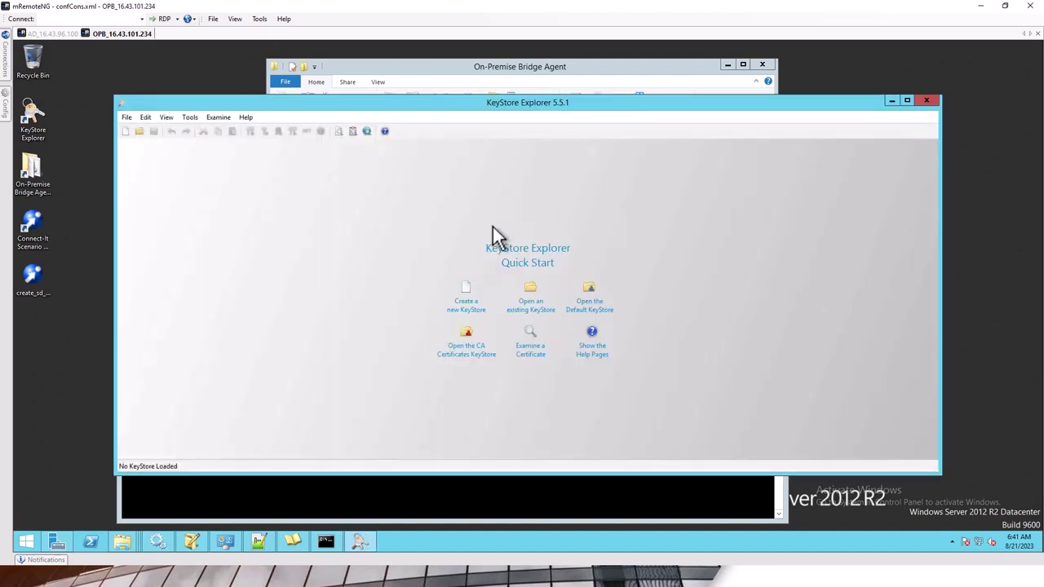
{"action": "left_click", "coordinate": [892, 101]}
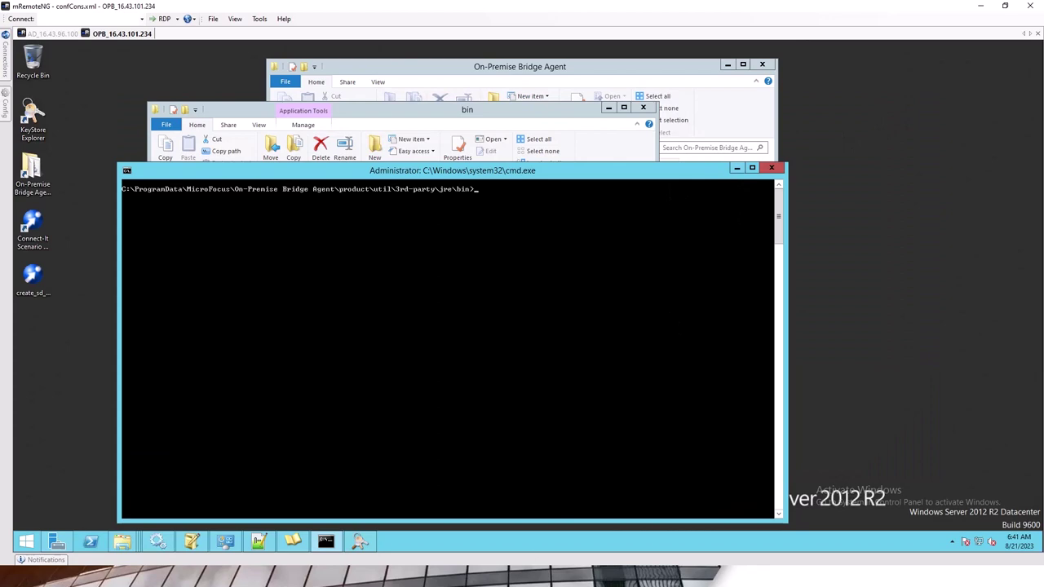
In the Word guide, highlight the line "Configure Endpoint Credentials Manager" and clear the selection
{"action": "key", "text": "alt+Tab"}
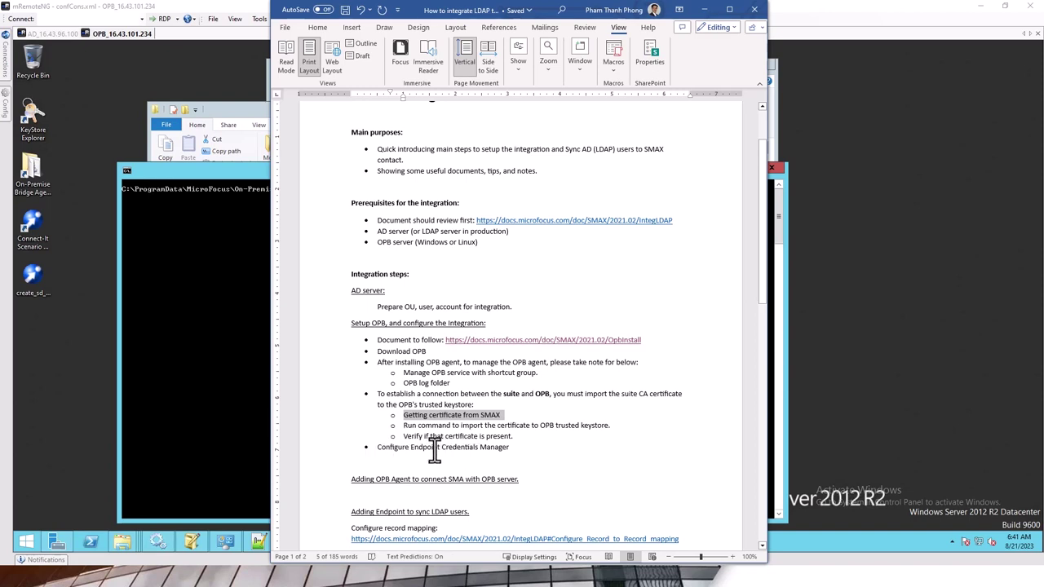
{"action": "left_click_drag", "start_coordinate": [394, 453], "coordinate": [505, 448]}
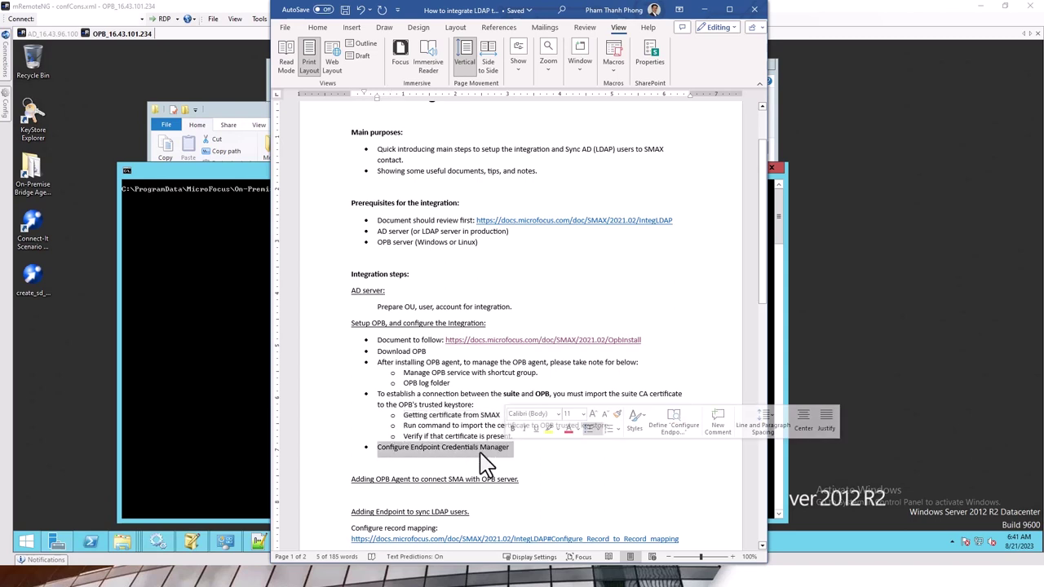
{"action": "left_click", "coordinate": [436, 460]}
{"action": "left_click_drag", "start_coordinate": [408, 449], "coordinate": [384, 458]}
{"action": "left_click", "coordinate": [535, 465]}
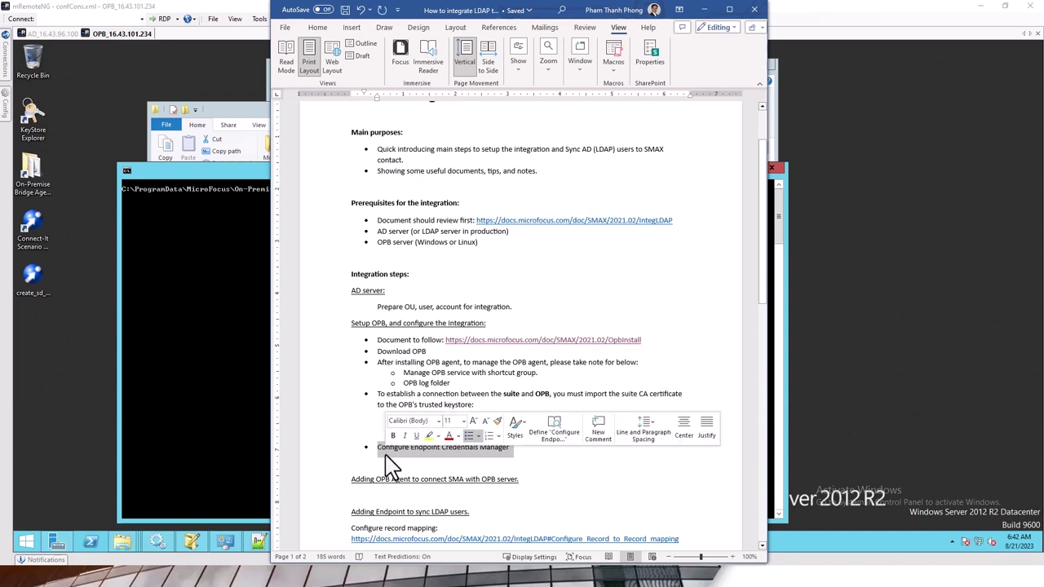
{"action": "left_click", "coordinate": [532, 465]}
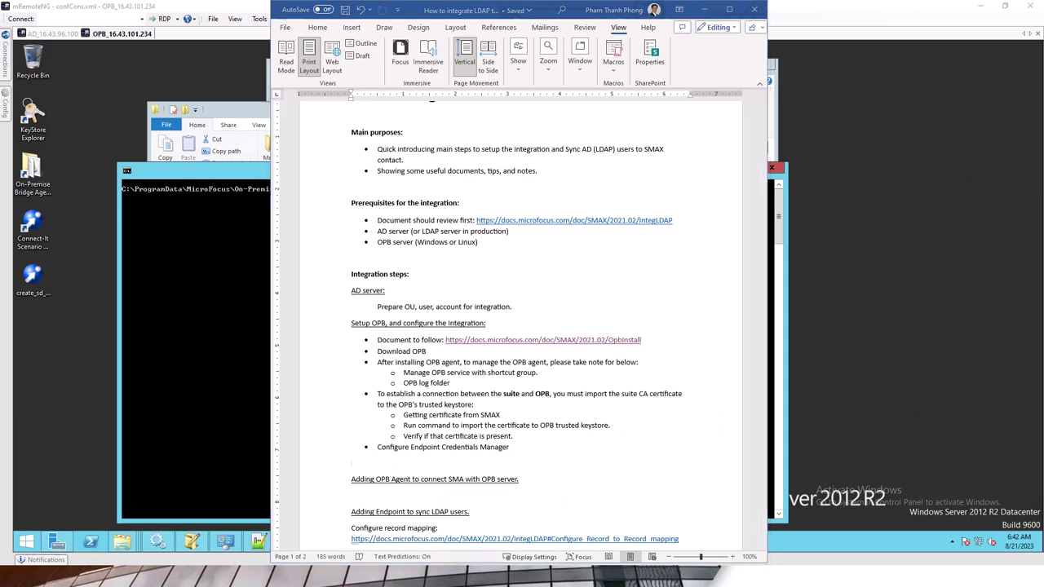
On the OPB server, open Endpoint Credentials Manager from the On-Premise Bridge Agent shortcuts folder
{"action": "left_click", "coordinate": [233, 383]}
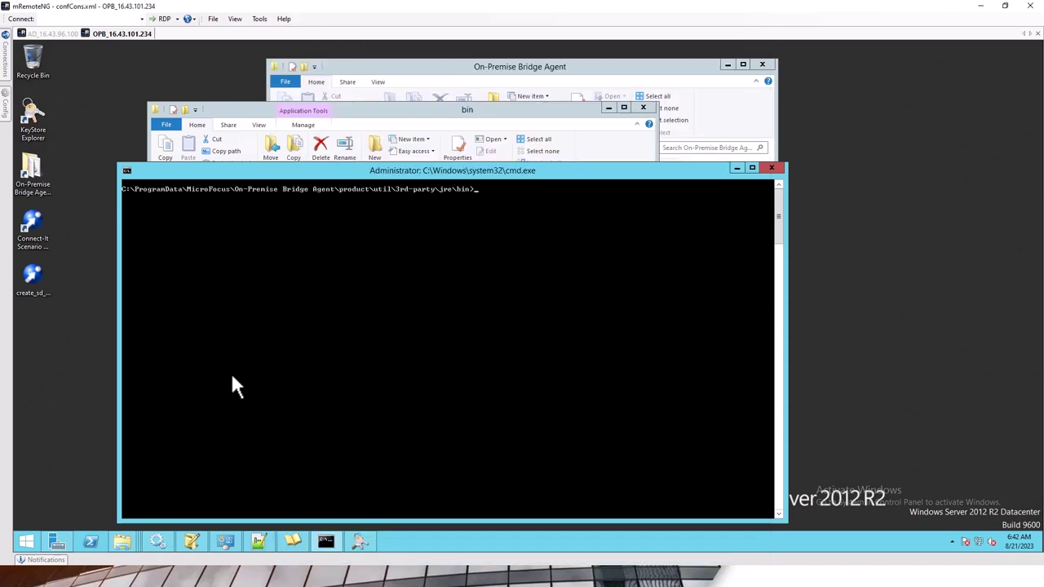
{"action": "left_click", "coordinate": [393, 110]}
{"action": "left_click", "coordinate": [601, 77]}
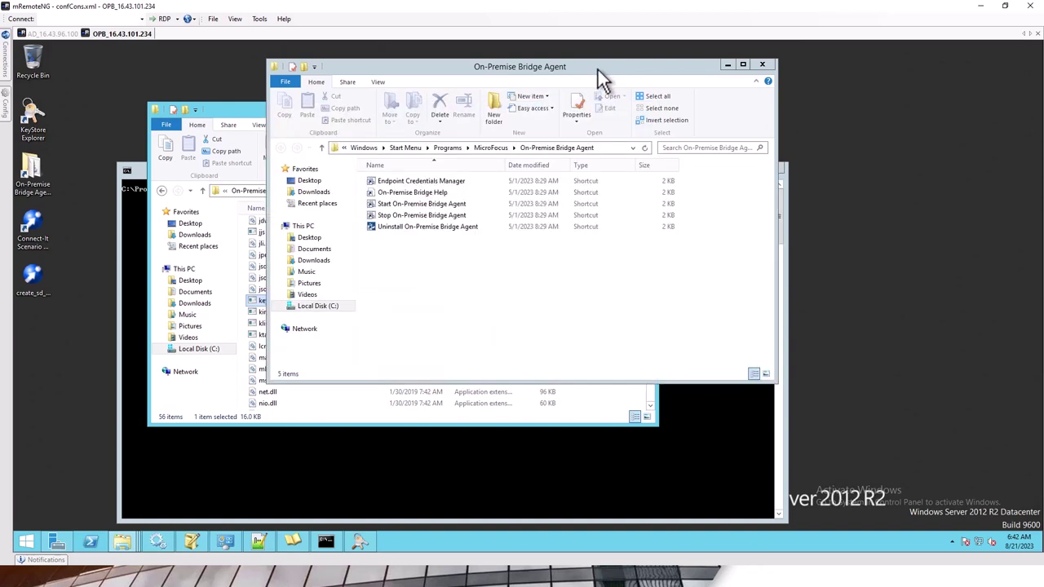
{"action": "left_click", "coordinate": [432, 182]}
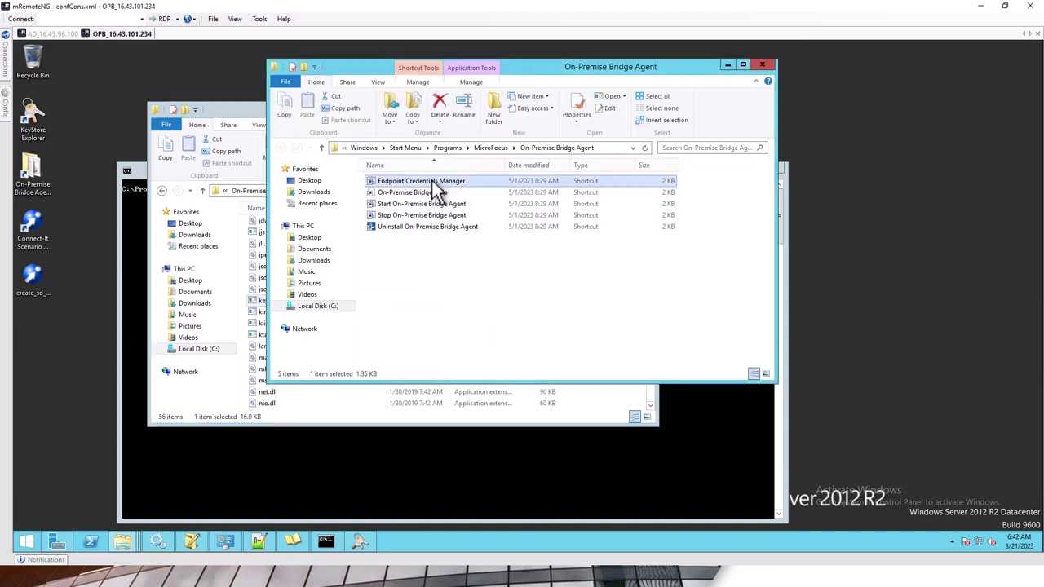
{"action": "double_click", "coordinate": [433, 182]}
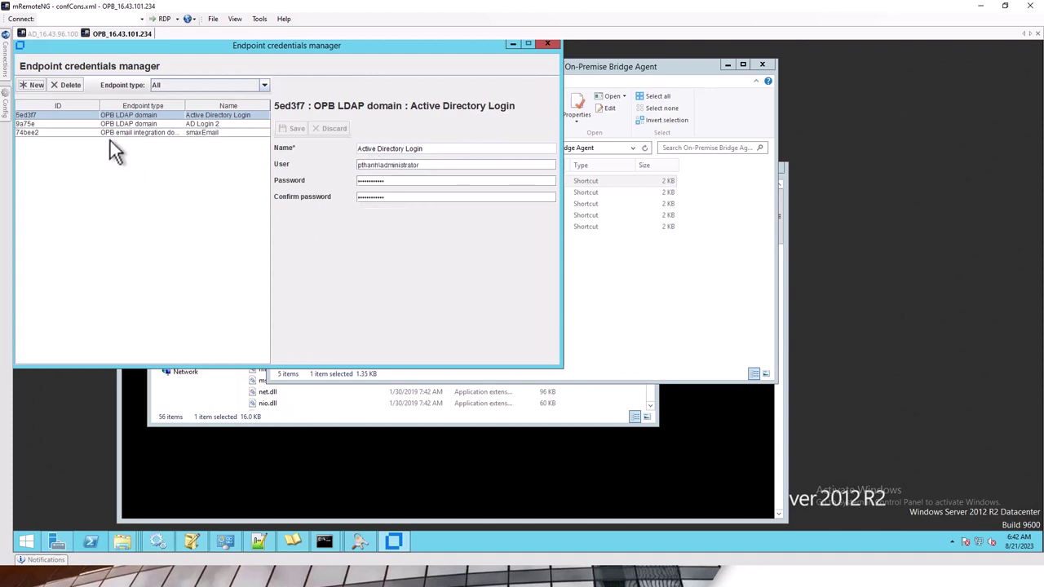
View the AD Login 2 and Active Directory Login credentials, point out the latter's user and password fields, and minimize the manager
{"action": "left_click", "coordinate": [47, 124]}
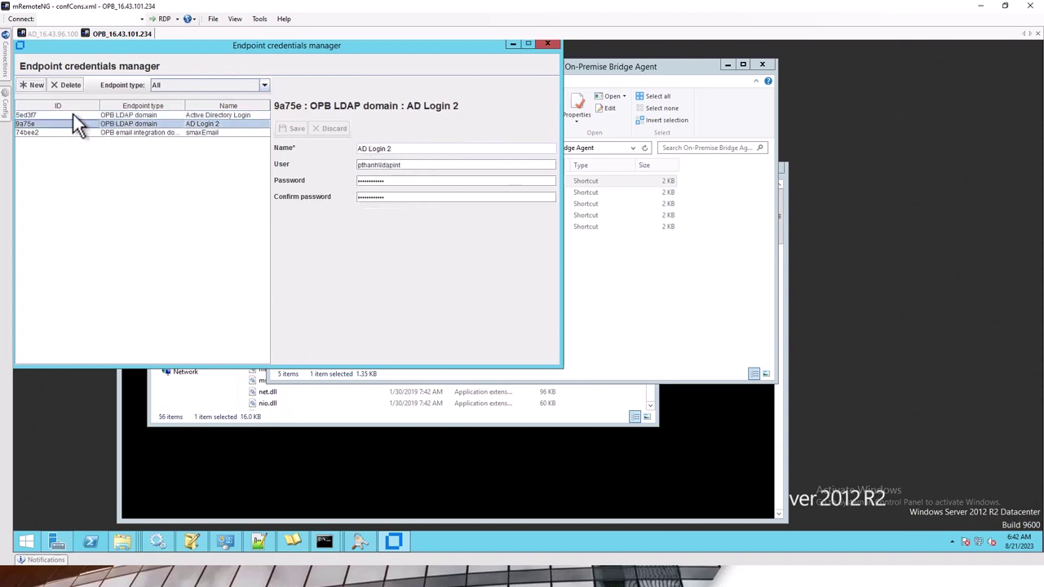
{"action": "left_click", "coordinate": [175, 114]}
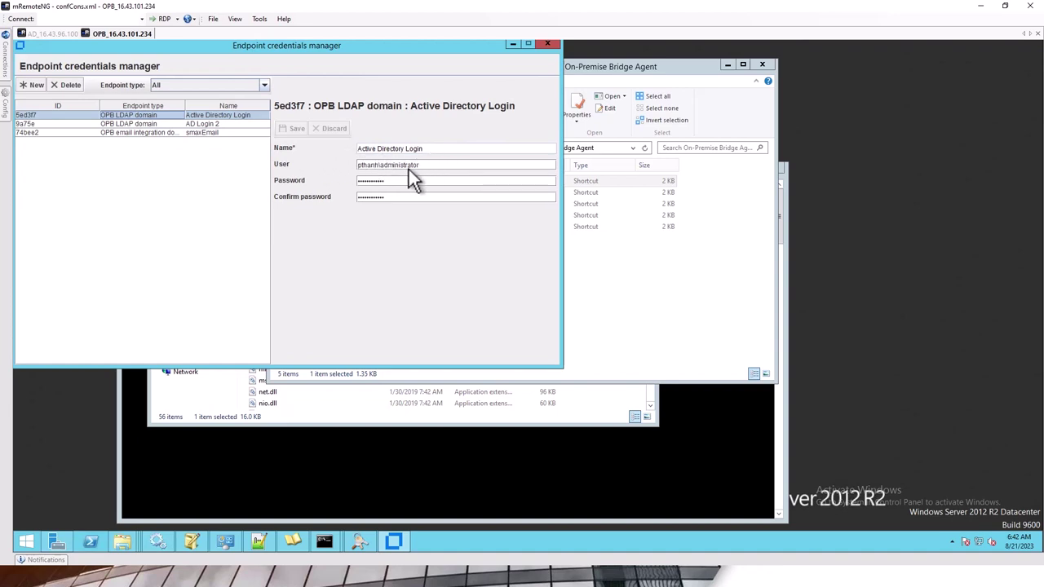
{"action": "left_click_drag", "start_coordinate": [429, 165], "coordinate": [335, 169]}
{"action": "left_click_drag", "start_coordinate": [413, 167], "coordinate": [427, 170]}
{"action": "double_click", "coordinate": [359, 170]}
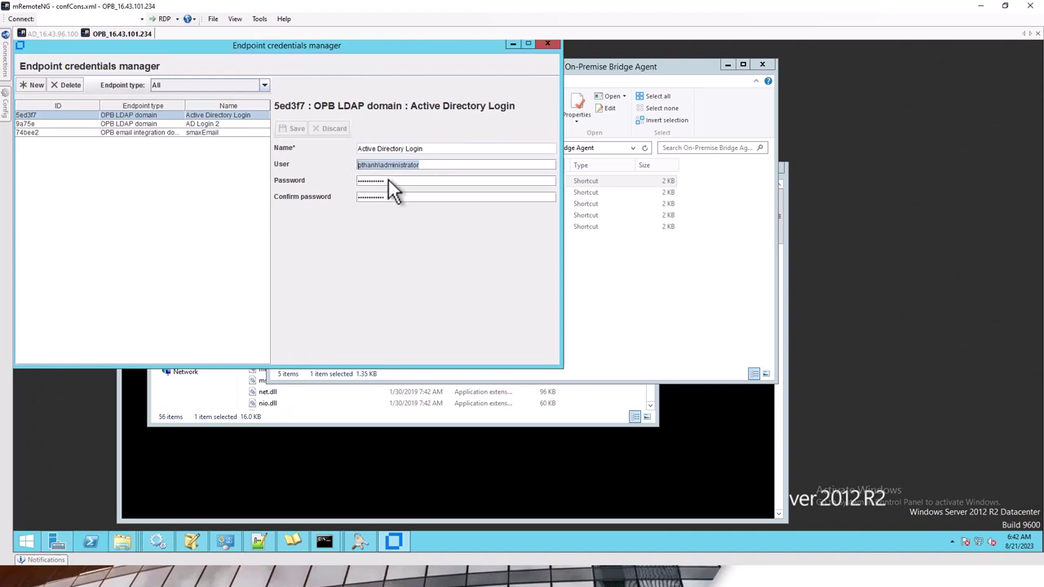
{"action": "double_click", "coordinate": [396, 183]}
{"action": "left_click", "coordinate": [512, 46]}
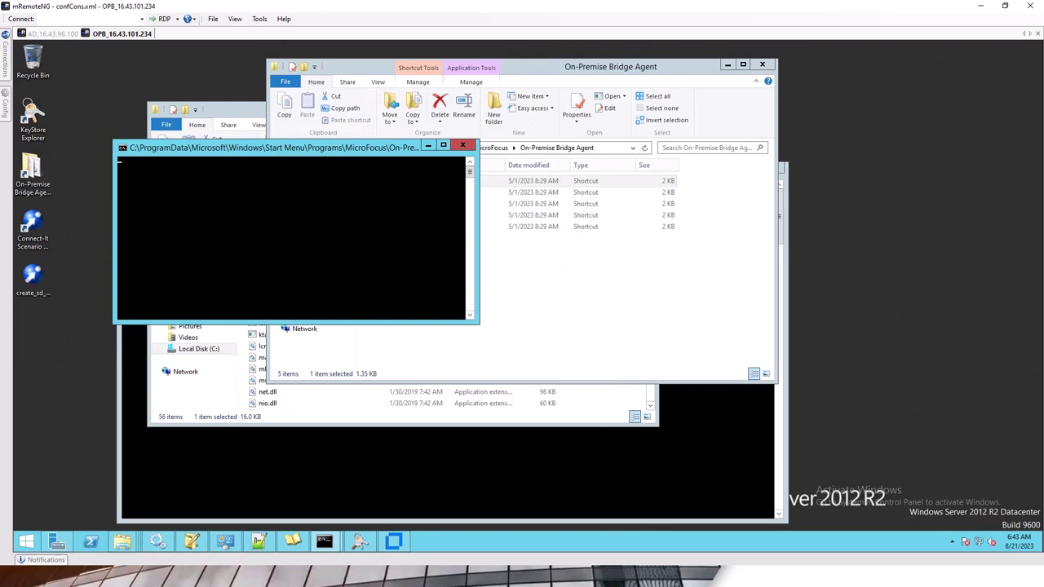
Switch to the Word guide, highlight the line "Configure Endpoint Credentials Manager", and minimize the document
{"action": "key", "text": "alt+Tab"}
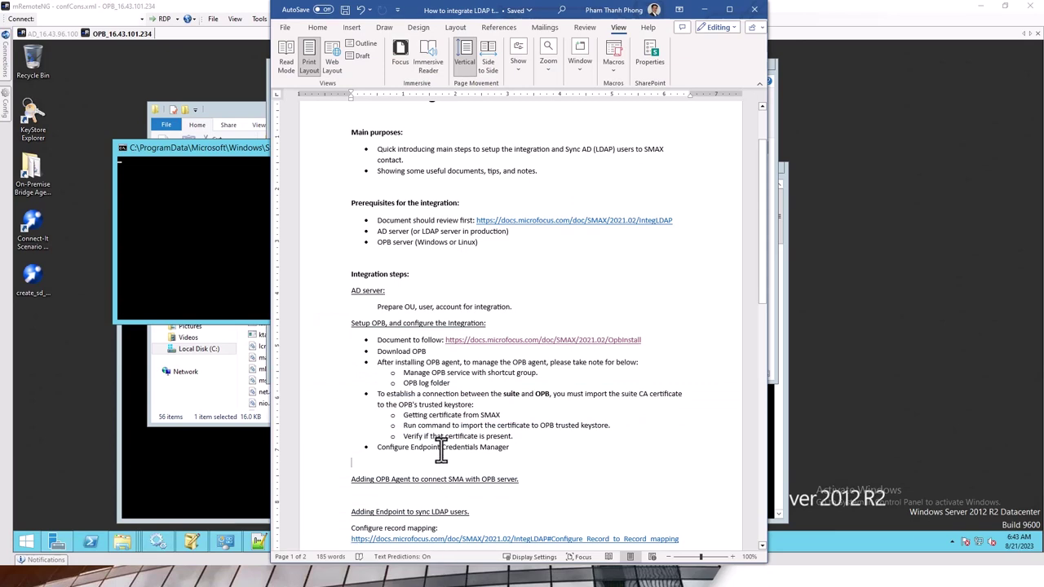
{"action": "scroll", "coordinate": [440, 449], "scroll_direction": "down", "scroll_amount": 2}
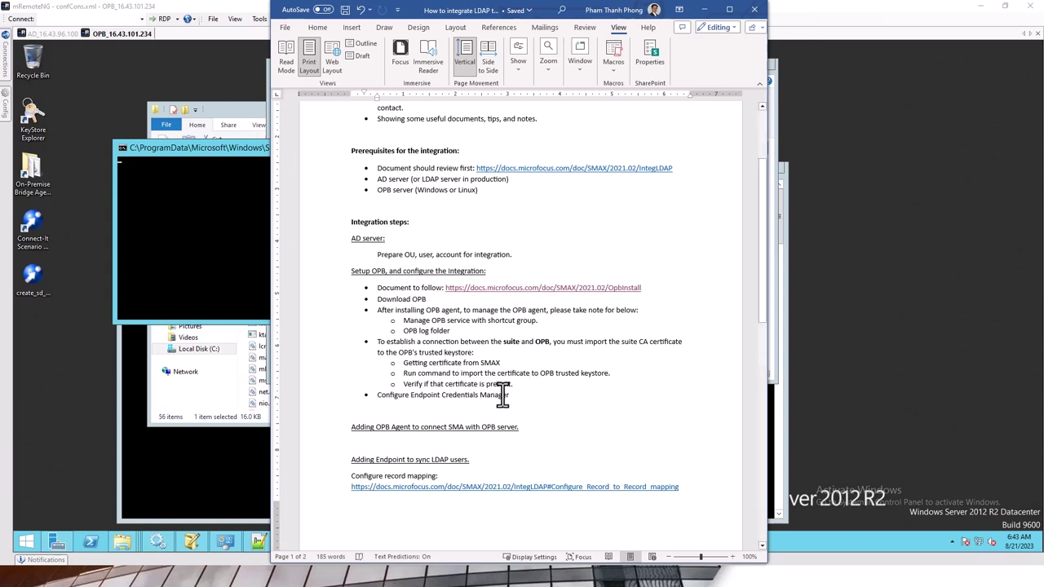
{"action": "left_click_drag", "start_coordinate": [513, 395], "coordinate": [345, 397]}
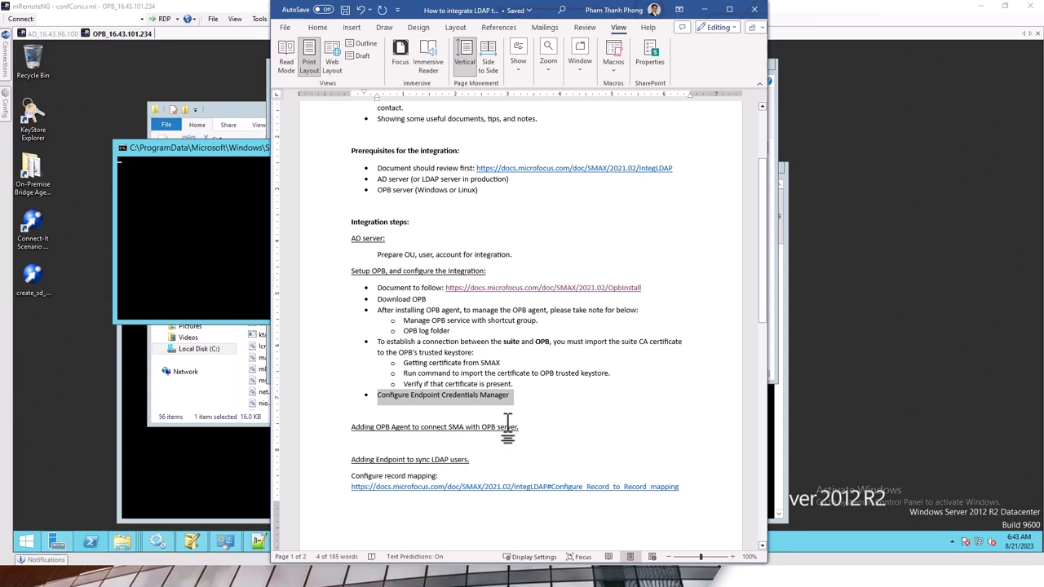
{"action": "left_click", "coordinate": [707, 9]}
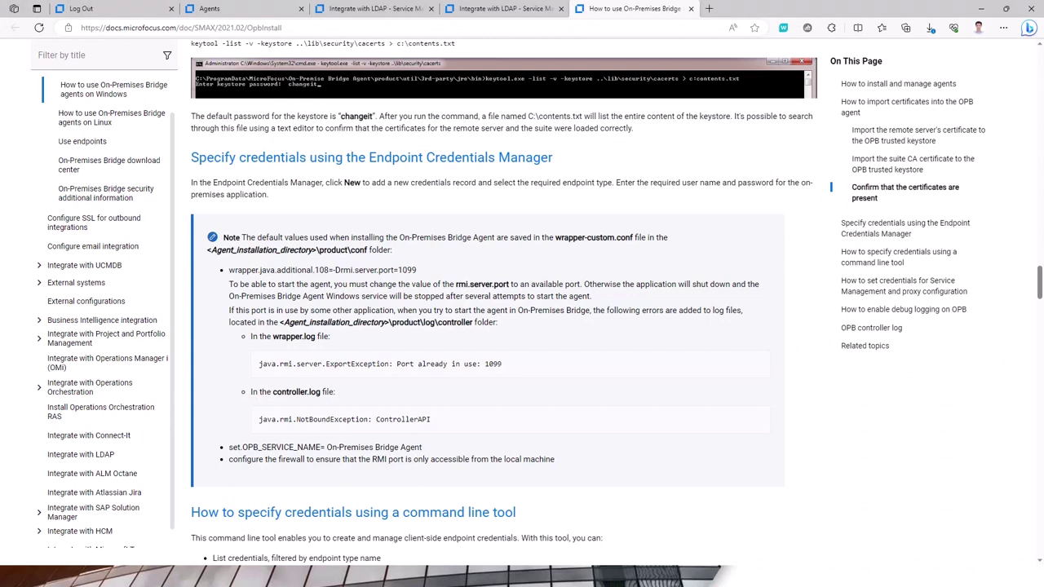
In SMAX Integration Management, open the new agent form from the Agents page and copy the note about placing the connection file
{"action": "left_click", "coordinate": [260, 12]}
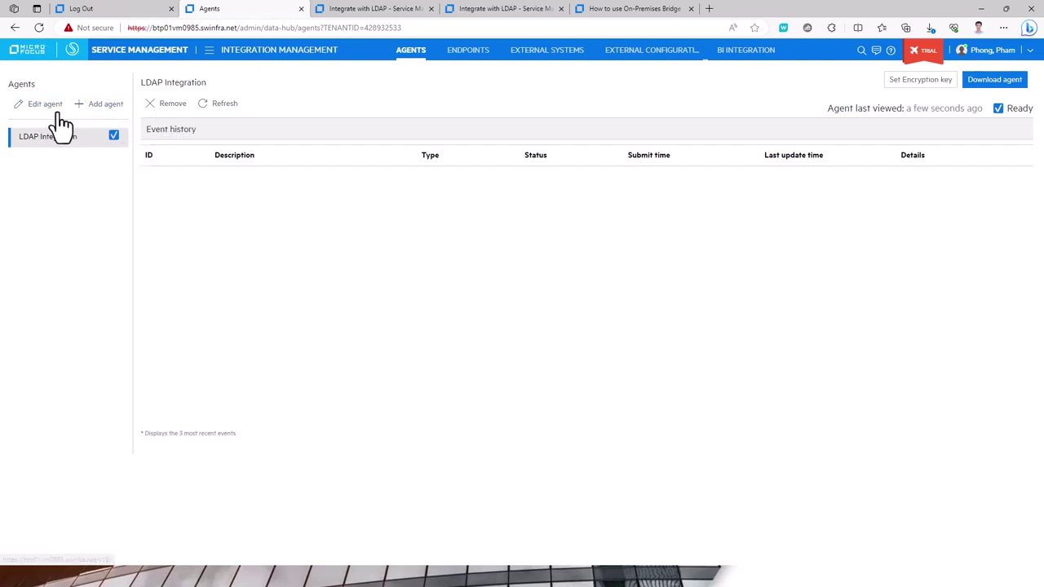
{"action": "left_click", "coordinate": [86, 110]}
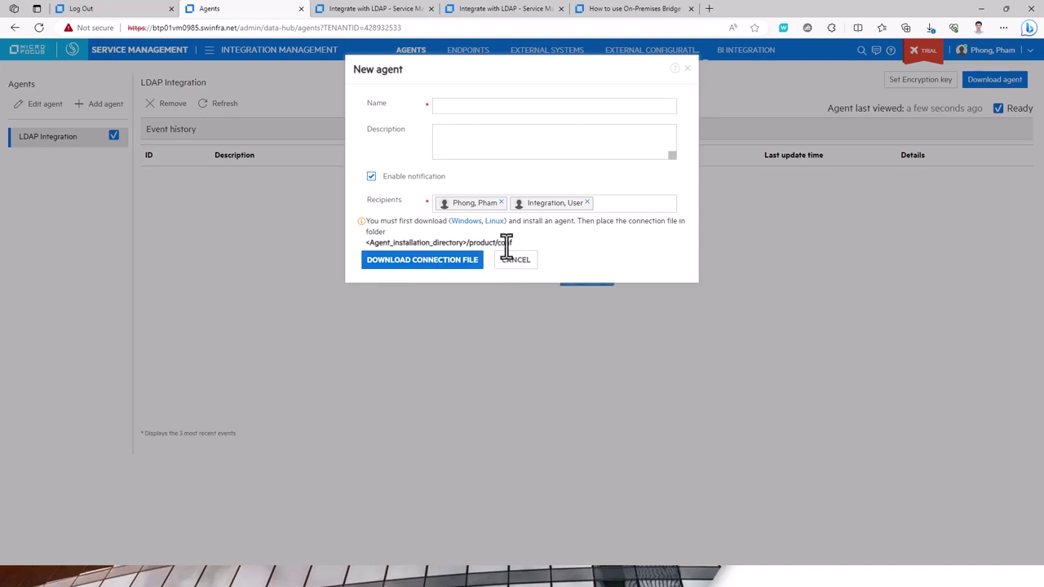
{"action": "left_click_drag", "start_coordinate": [512, 242], "coordinate": [382, 262]}
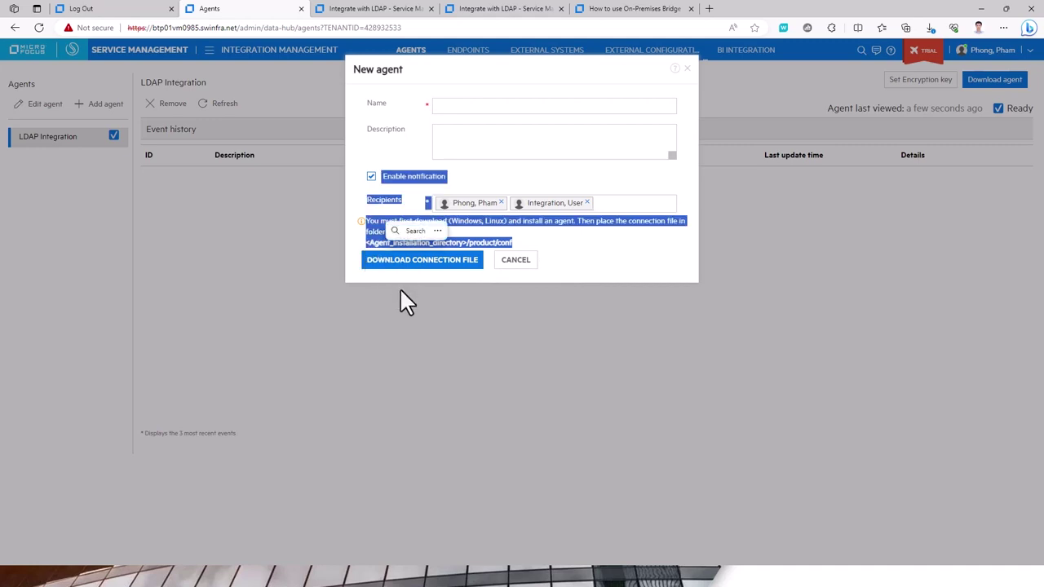
{"action": "key", "text": "ctrl+c"}
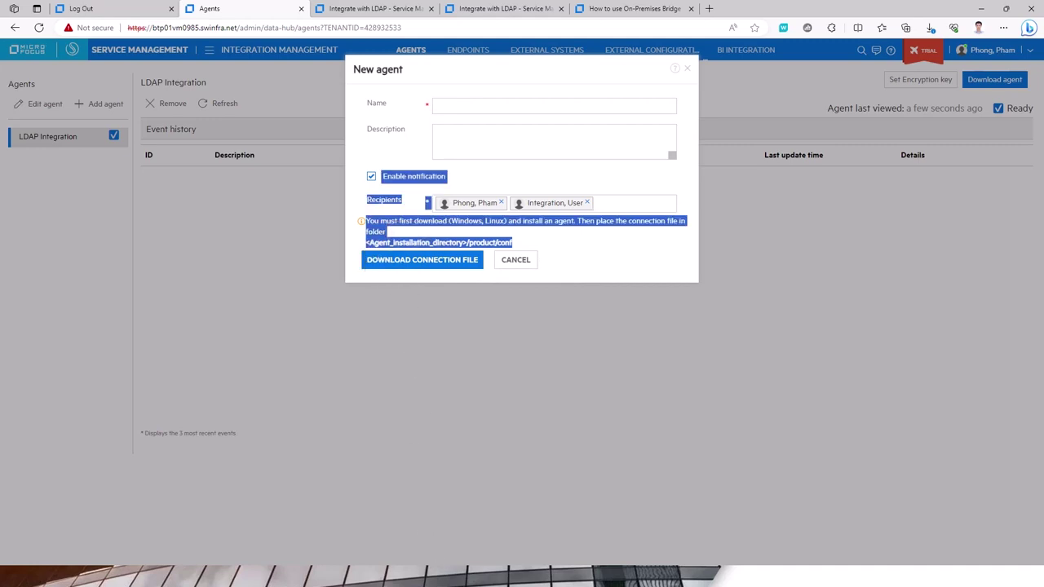
Return to the OPB server, bring up the bin folder window and go up to the On-Premise Bridge Agent's product folder
{"action": "key", "text": "alt+Tab"}
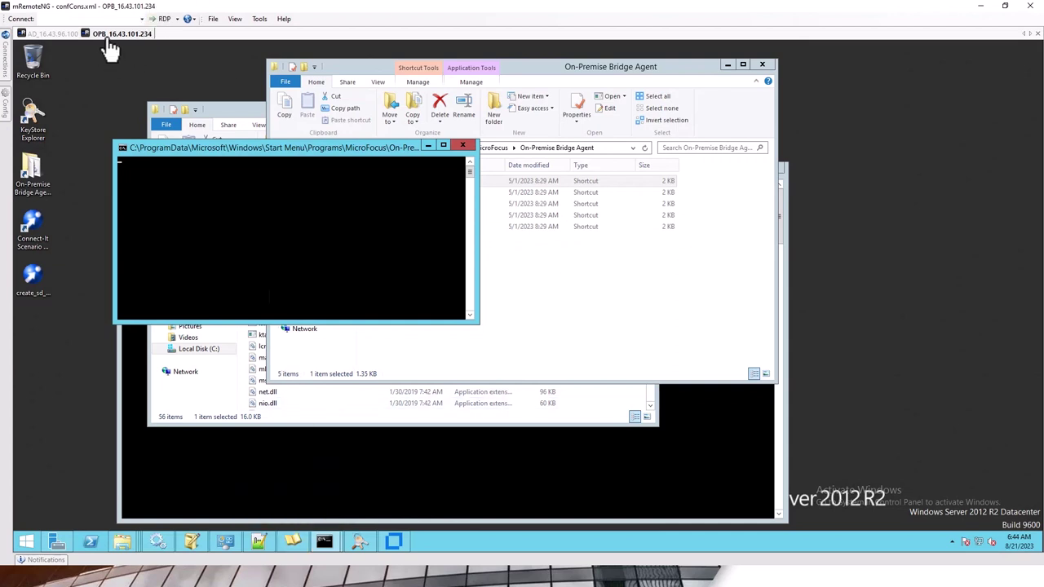
{"action": "left_click", "coordinate": [126, 548]}
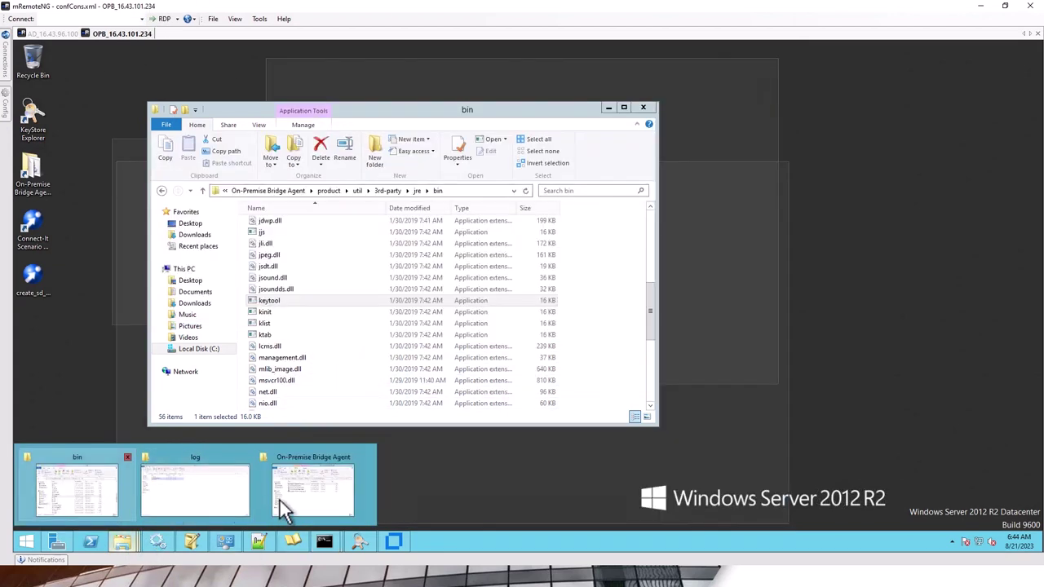
{"action": "mouse_move", "coordinate": [297, 497]}
{"action": "mouse_move", "coordinate": [224, 495]}
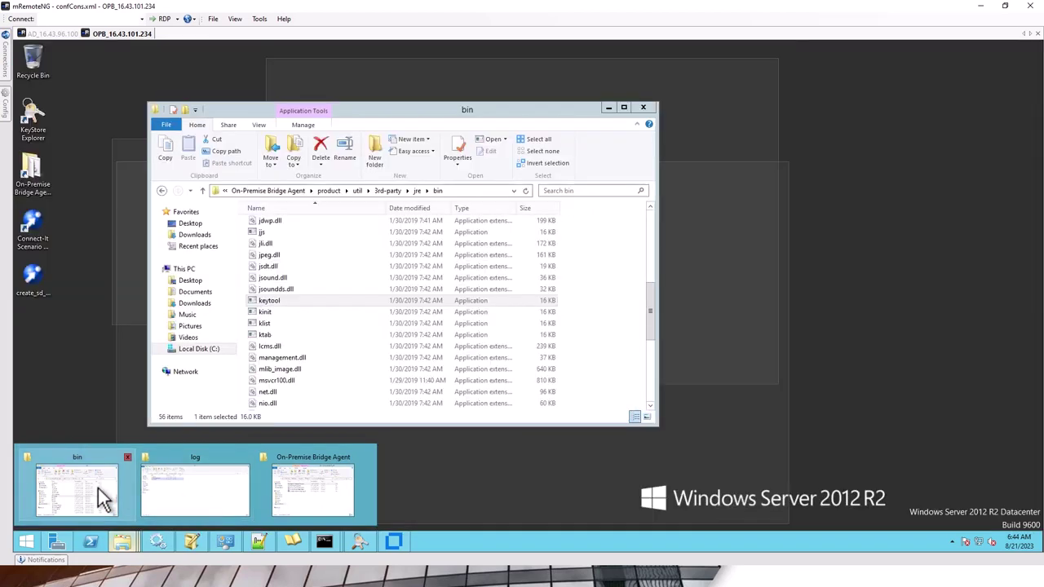
{"action": "left_click", "coordinate": [98, 489]}
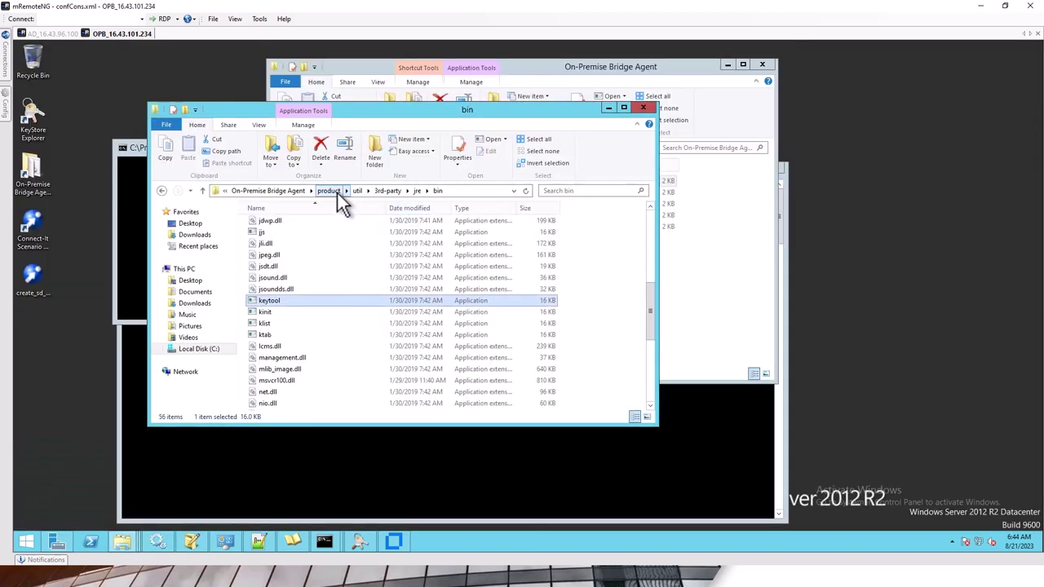
{"action": "left_click", "coordinate": [336, 192]}
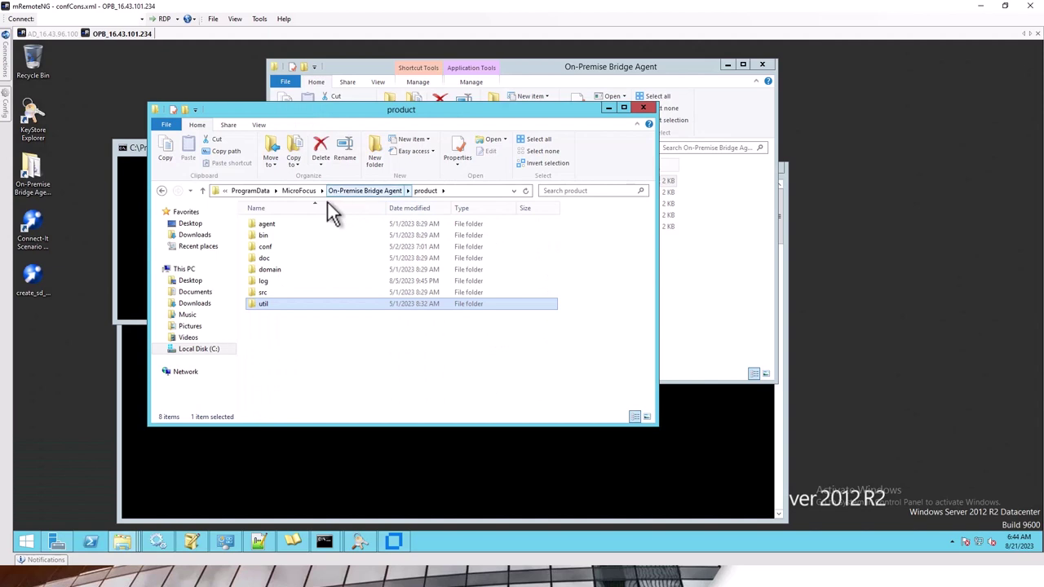
Look through the agent, On-Premise Bridge Agent and domain folders for the connection file's location
{"action": "left_click", "coordinate": [274, 226]}
{"action": "double_click", "coordinate": [274, 225]}
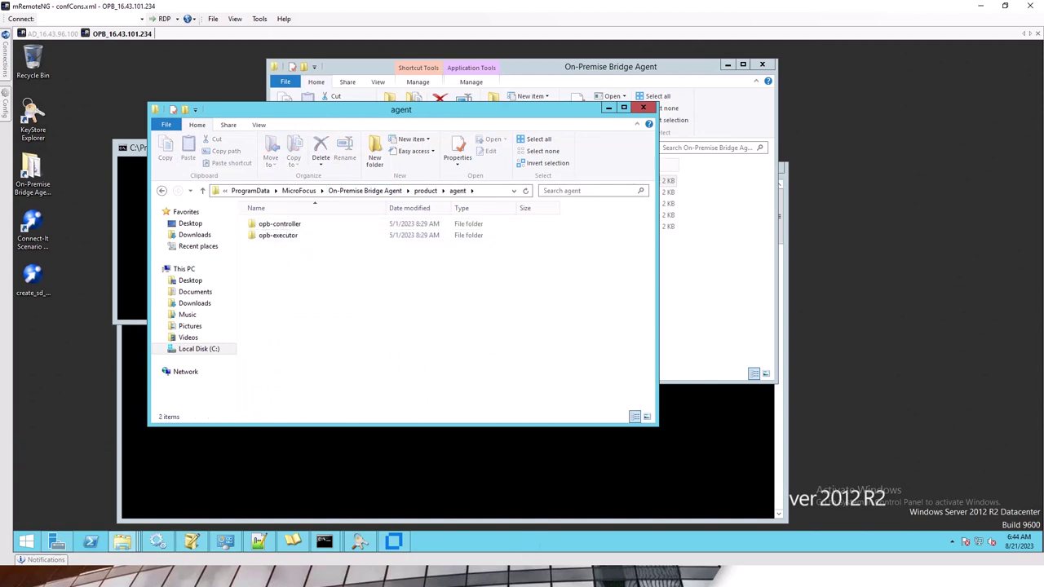
{"action": "left_click", "coordinate": [390, 192]}
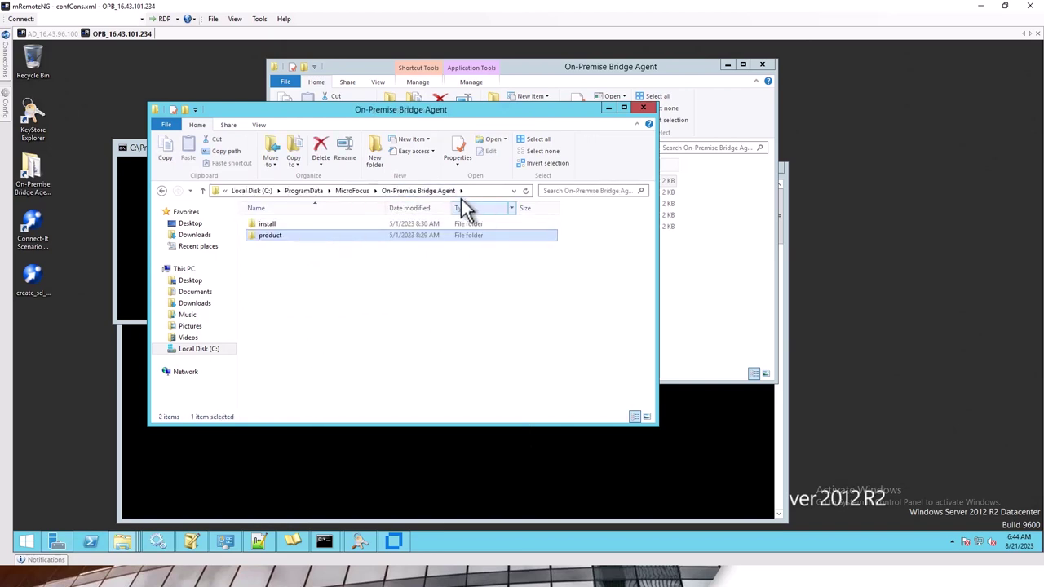
{"action": "double_click", "coordinate": [293, 237]}
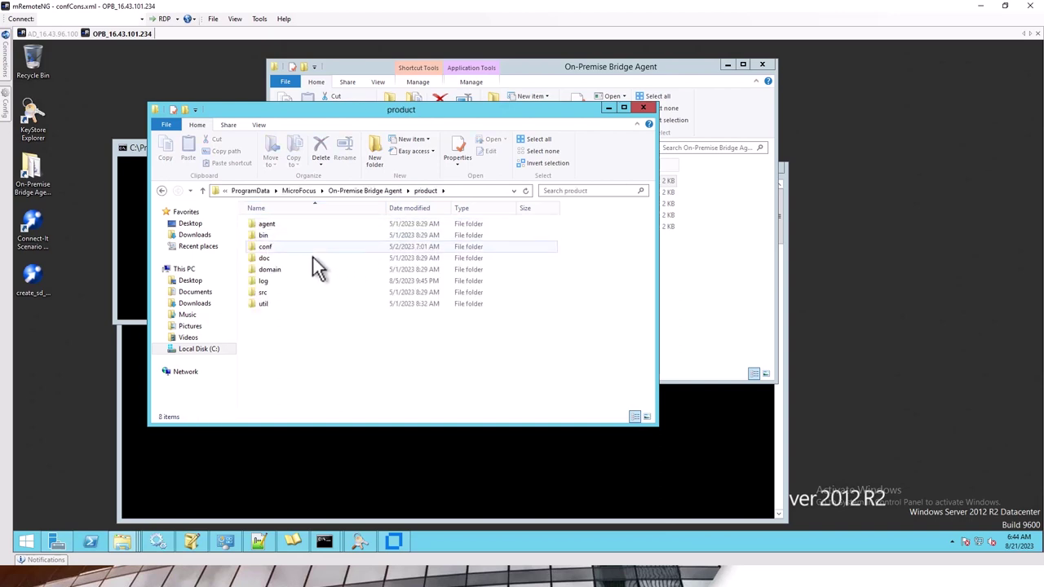
{"action": "double_click", "coordinate": [282, 270]}
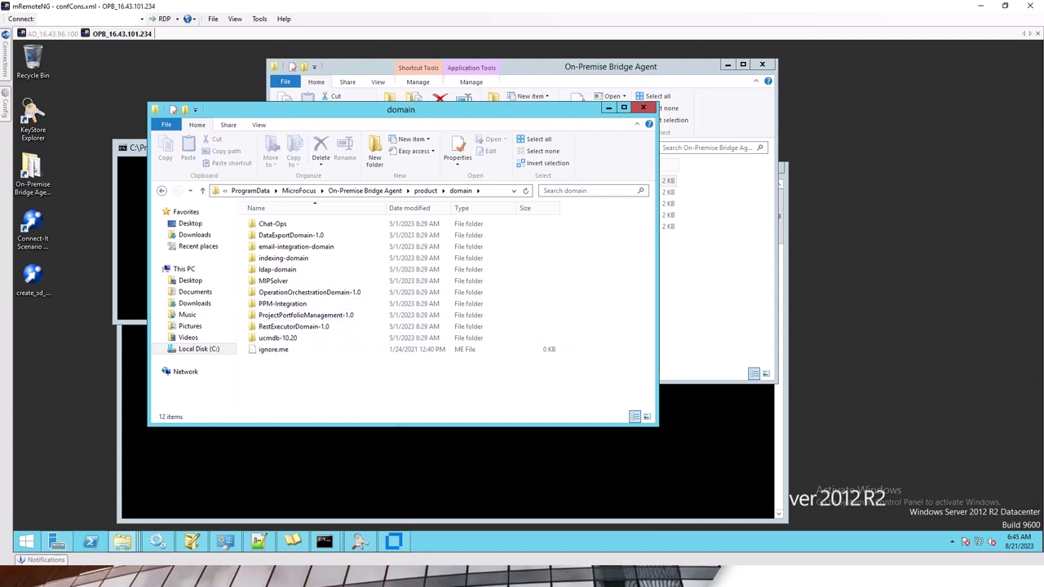
{"action": "mouse_move", "coordinate": [394, 541]}
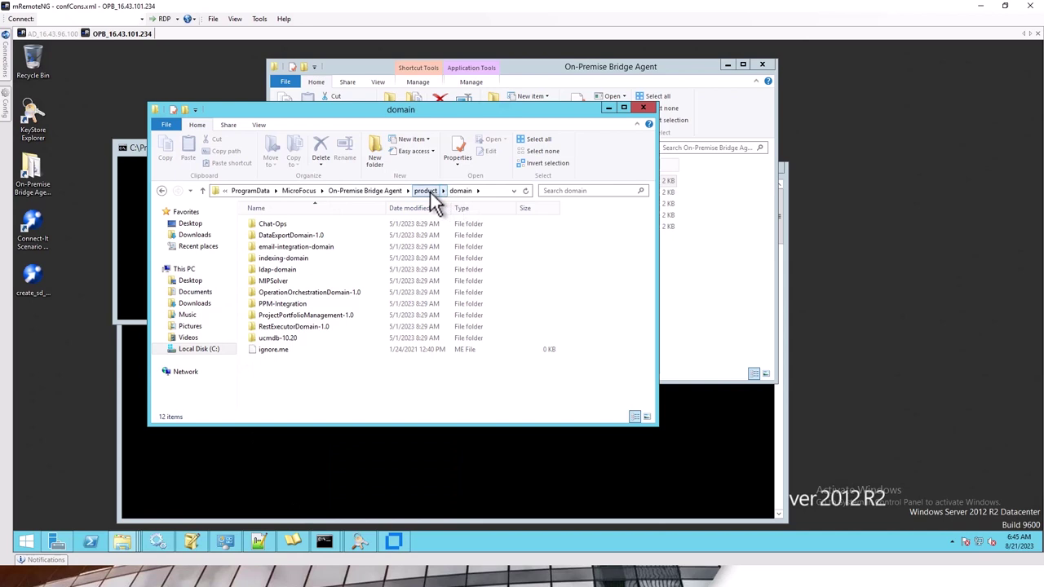
Open the product\conf folder, point out the server-connection.conf file by selecting it, and minimize the window
{"action": "left_click", "coordinate": [429, 190]}
{"action": "left_click", "coordinate": [273, 248]}
{"action": "double_click", "coordinate": [272, 248]}
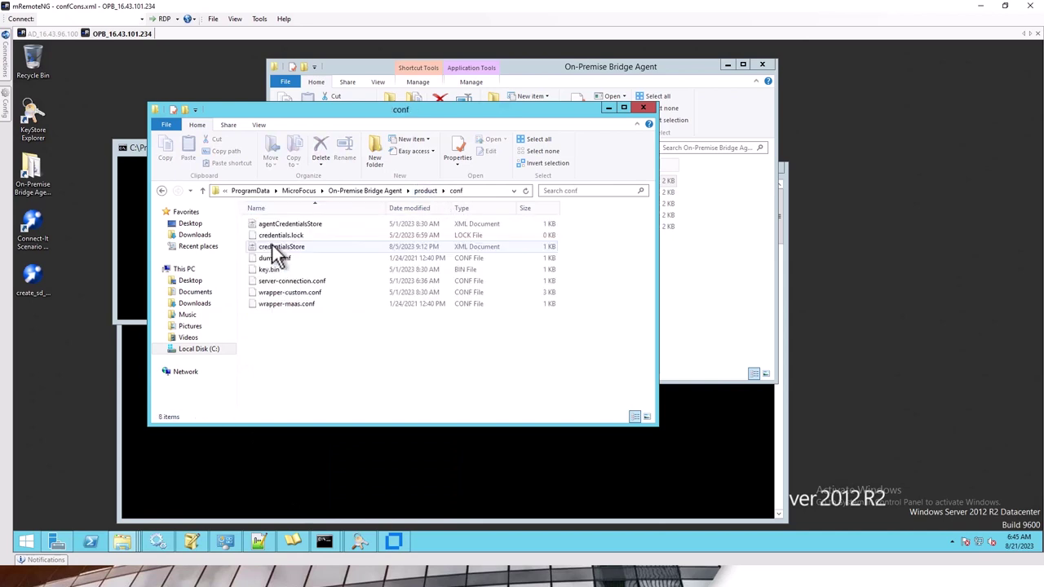
{"action": "left_click", "coordinate": [309, 282]}
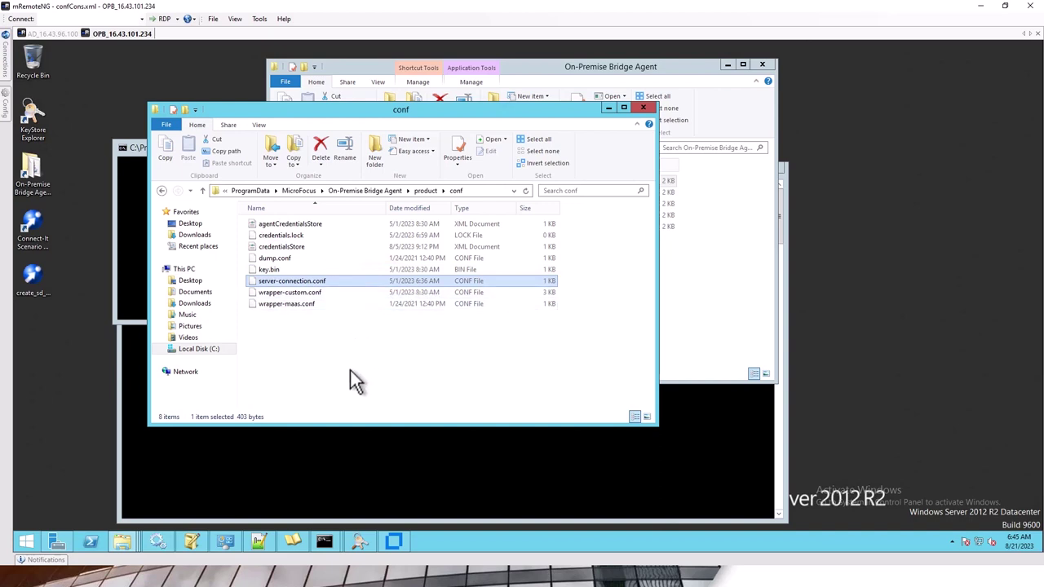
{"action": "left_click", "coordinate": [609, 109]}
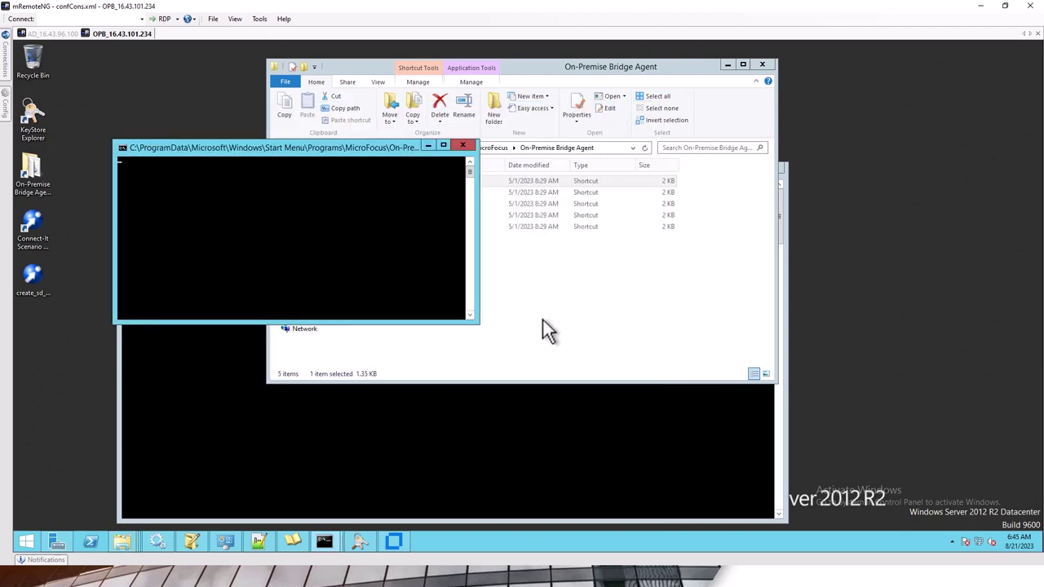
Return to SMAX in the browser, clear the text selection and cancel the new agent form
{"action": "mouse_move", "coordinate": [393, 542]}
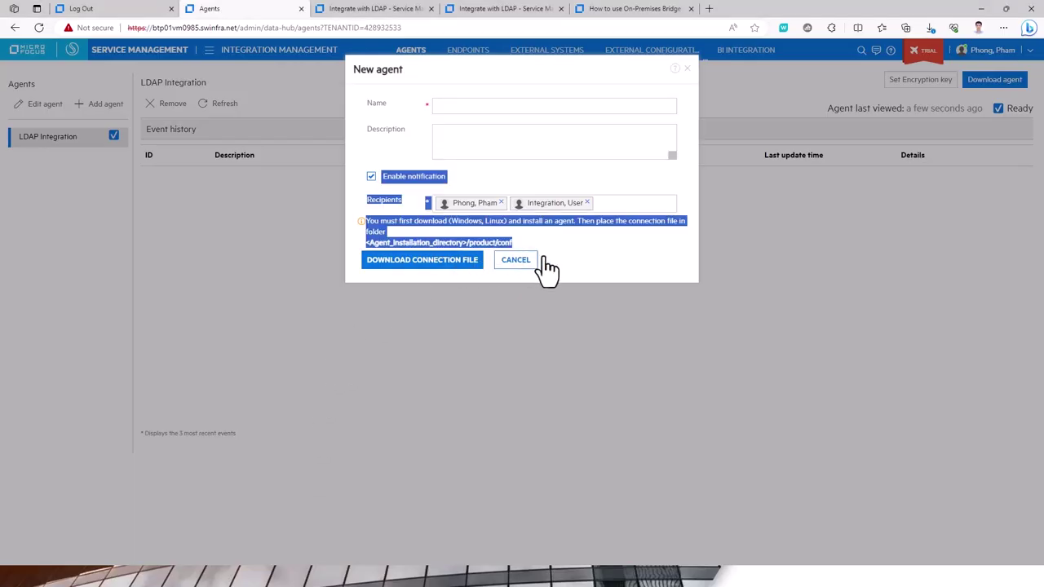
{"action": "left_click", "coordinate": [563, 269]}
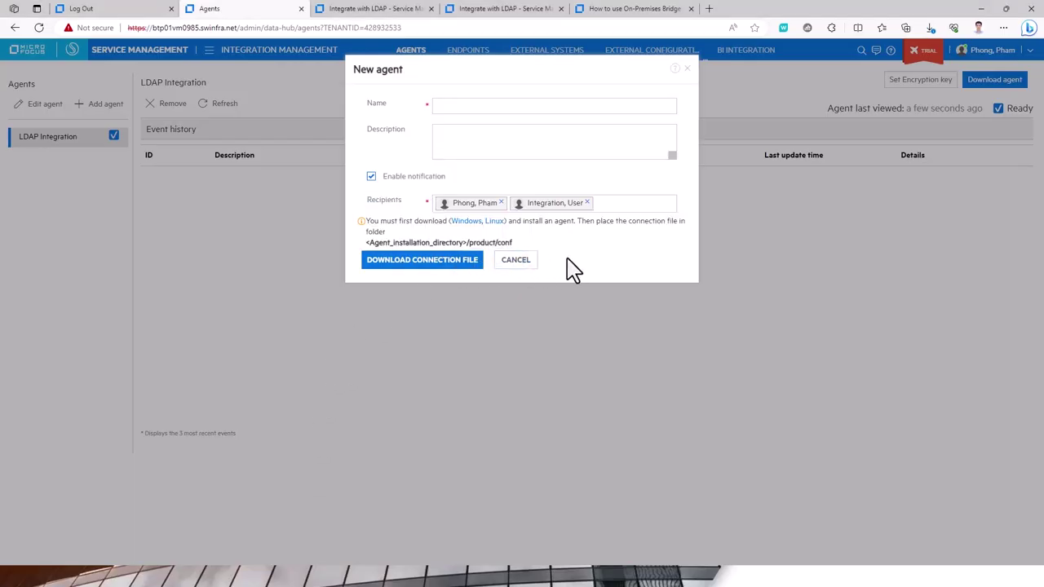
{"action": "left_click", "coordinate": [517, 261]}
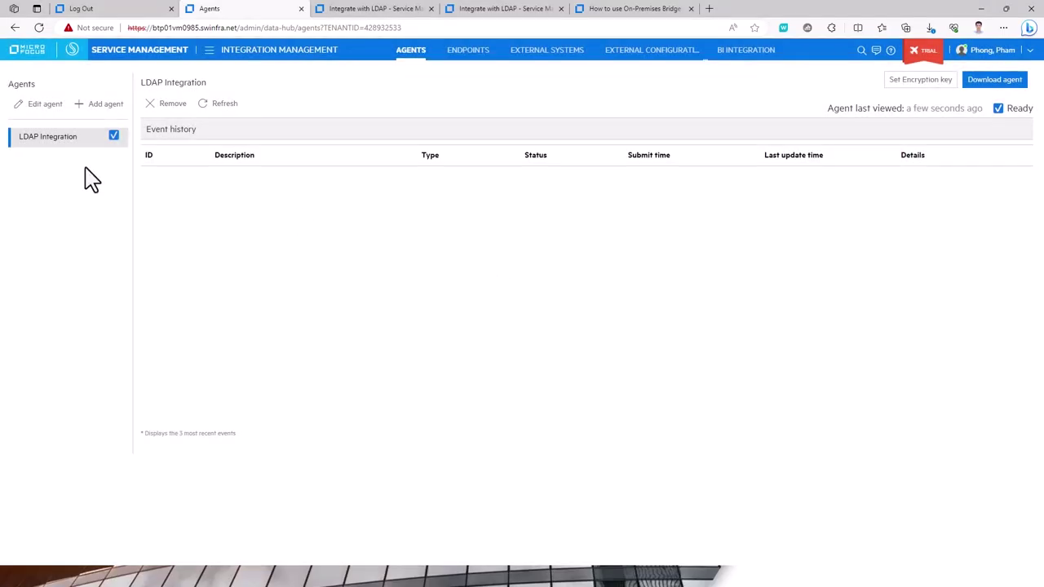
Open the LDAP Integration agent for editing, review its description, notification and recipient settings, and cancel without changes
{"action": "left_click", "coordinate": [45, 139]}
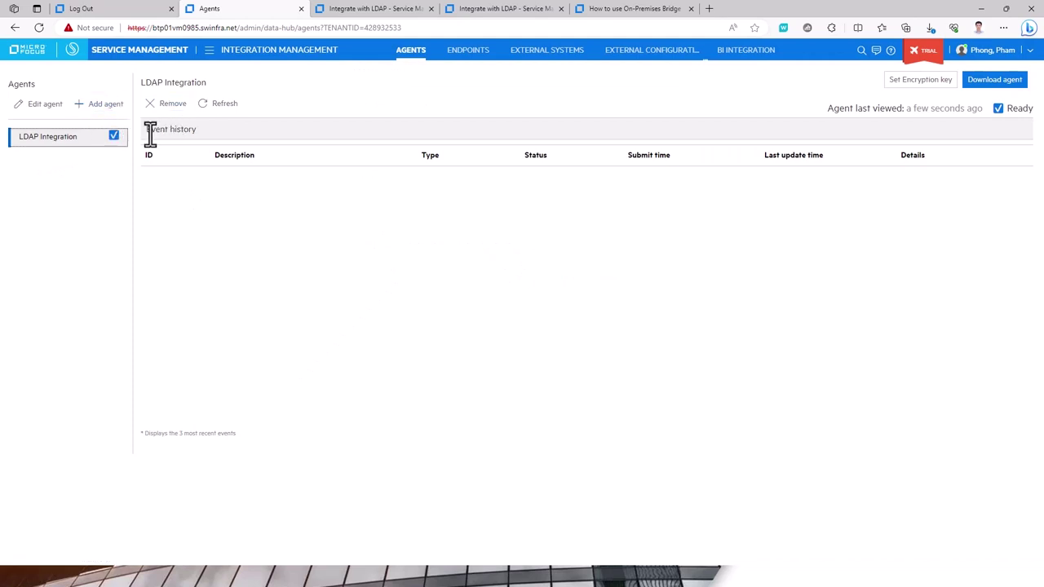
{"action": "left_click", "coordinate": [45, 106]}
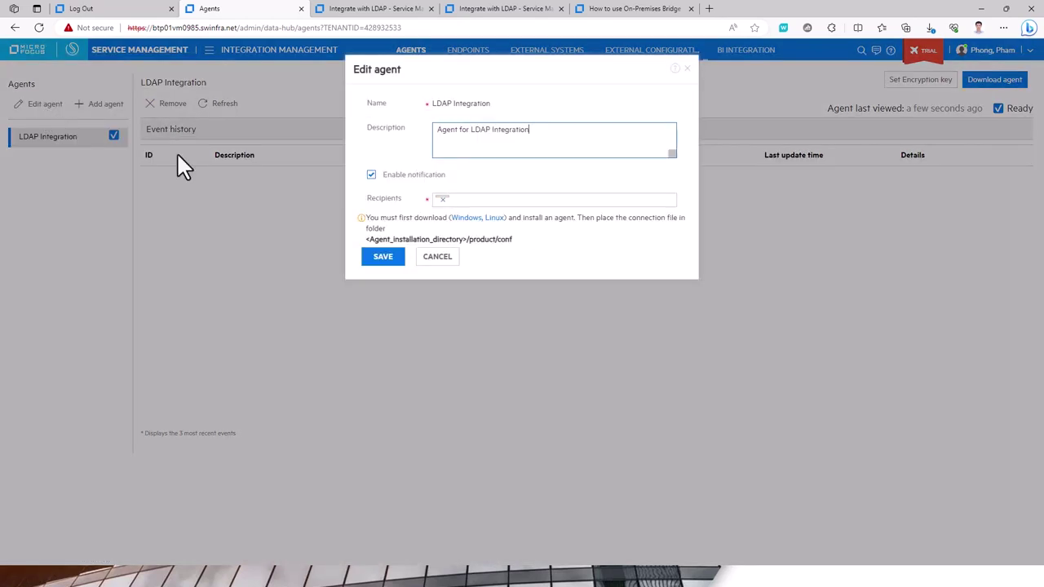
{"action": "left_click", "coordinate": [486, 151]}
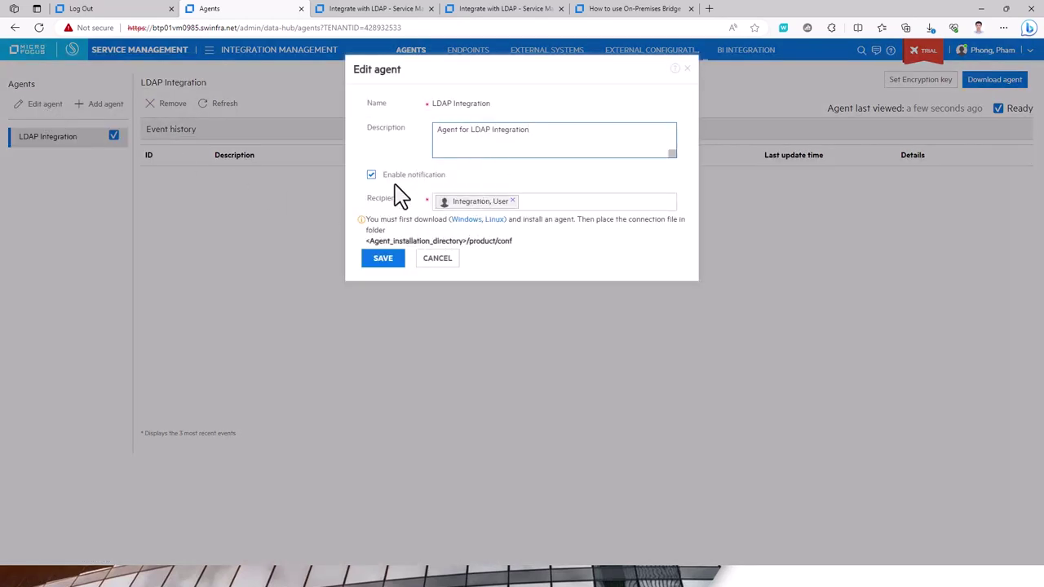
{"action": "left_click", "coordinate": [437, 260]}
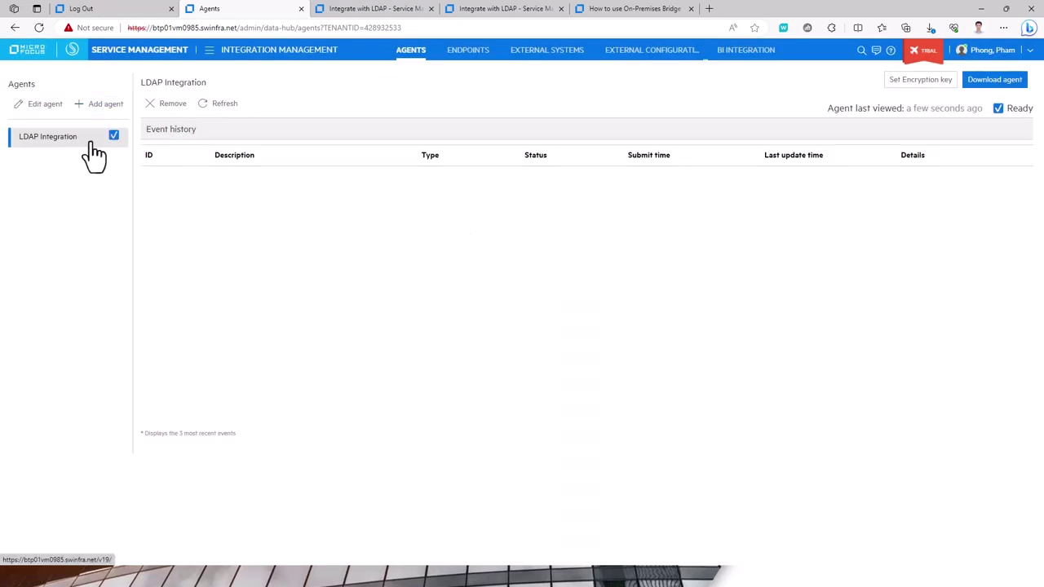
Go to the Endpoints page, start adding an endpoint and choose LDAP Integration as the endpoint type
{"action": "left_click", "coordinate": [478, 51]}
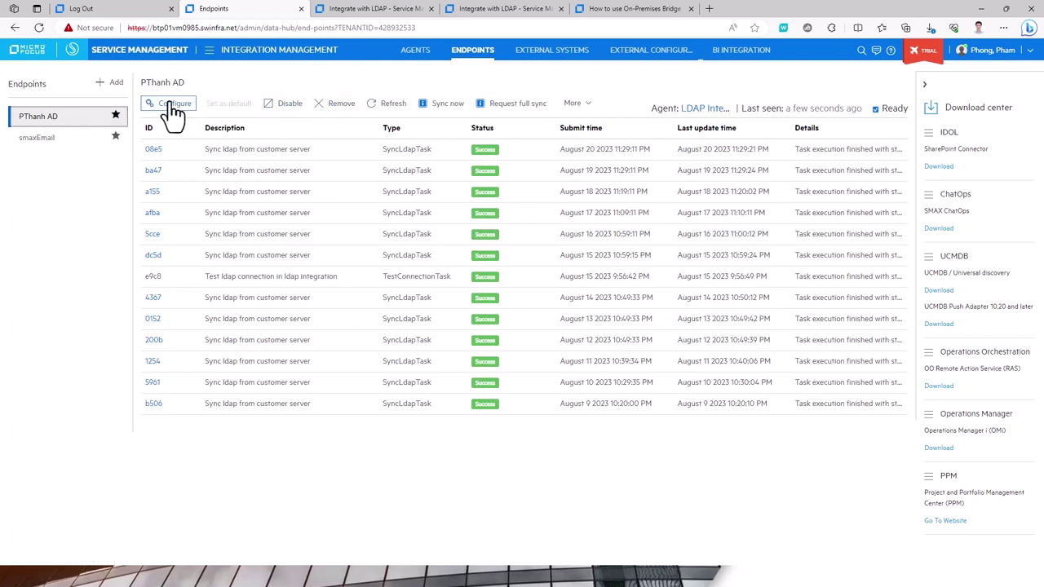
{"action": "left_click", "coordinate": [113, 83]}
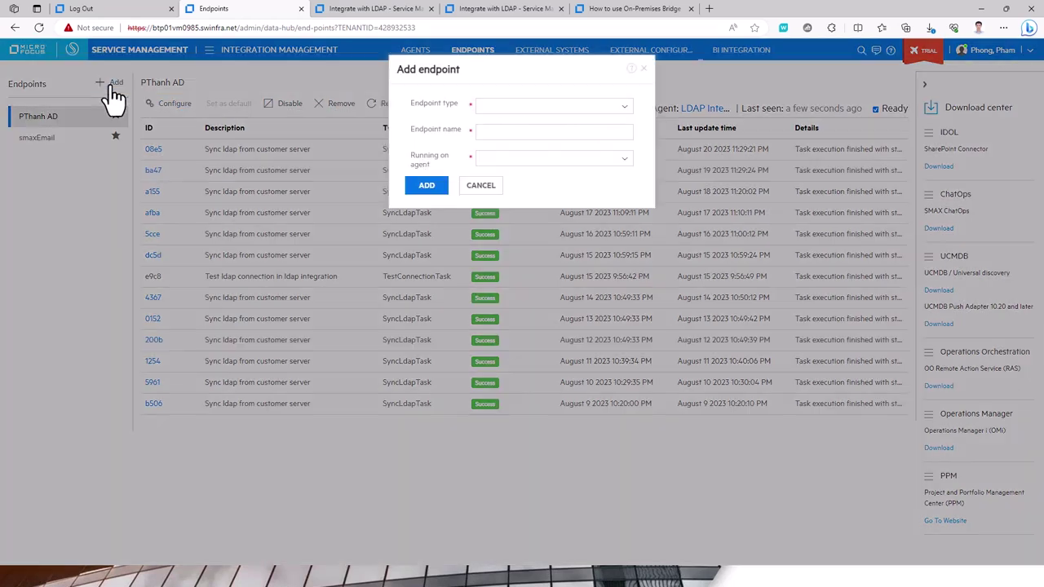
{"action": "left_click", "coordinate": [510, 108]}
{"action": "scroll", "coordinate": [542, 179], "scroll_direction": "down", "scroll_amount": 1}
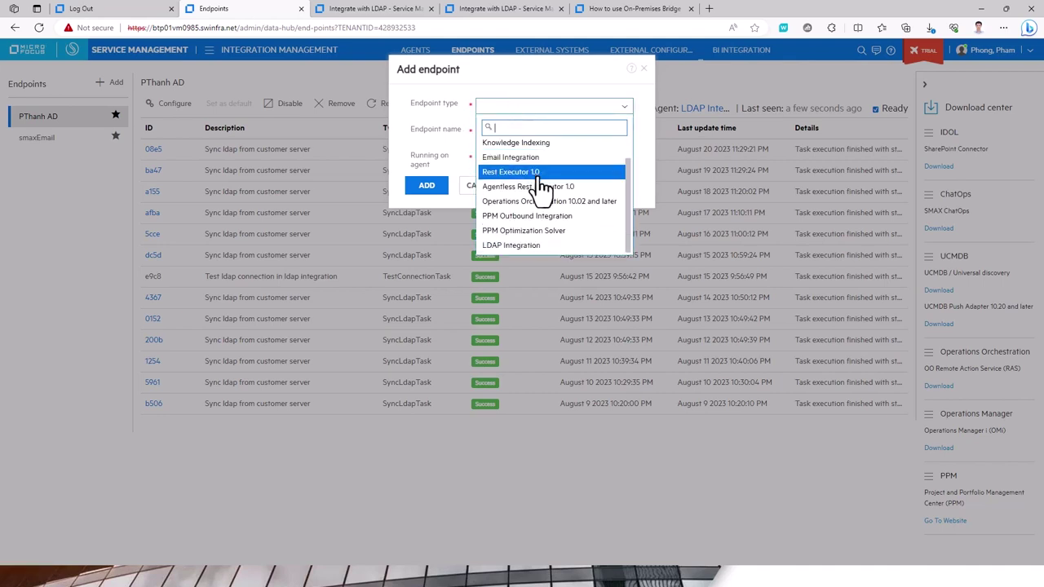
{"action": "left_click", "coordinate": [551, 260]}
Point out the endpoint name field and the agent choices for the new endpoint, and cancel the form
{"action": "left_click", "coordinate": [534, 129]}
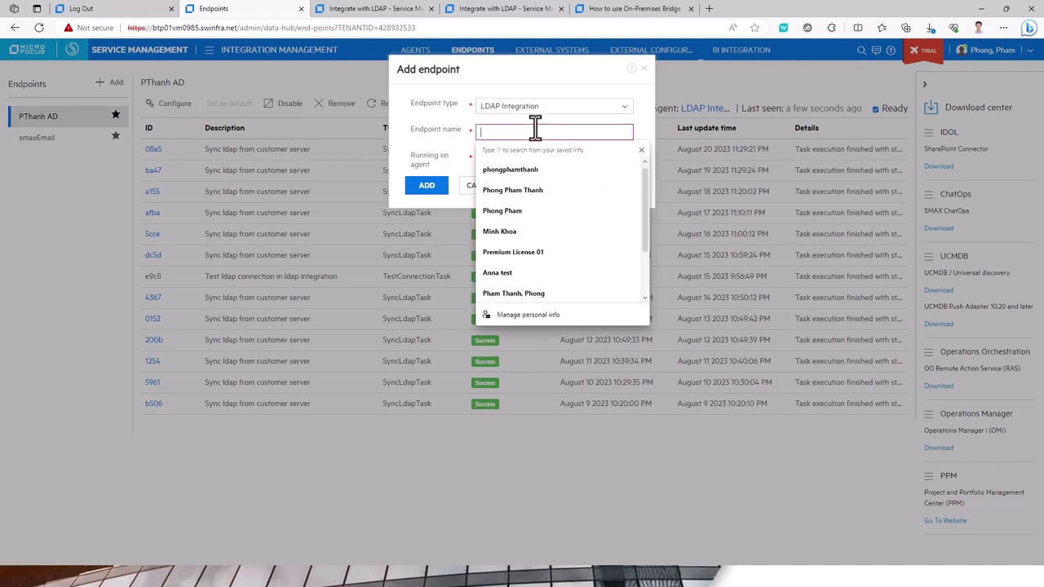
{"action": "left_click", "coordinate": [502, 161]}
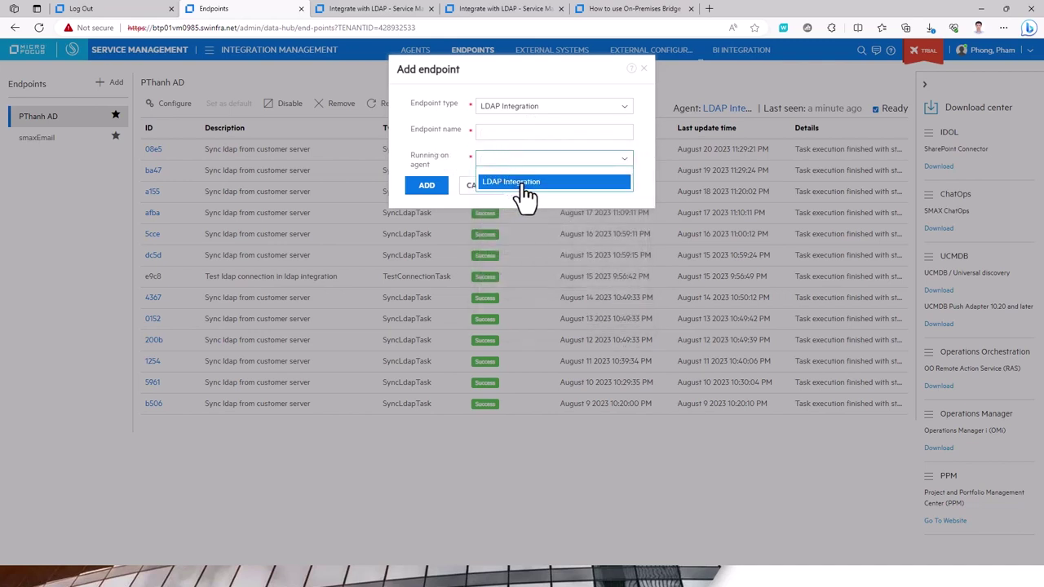
{"action": "left_click", "coordinate": [451, 155]}
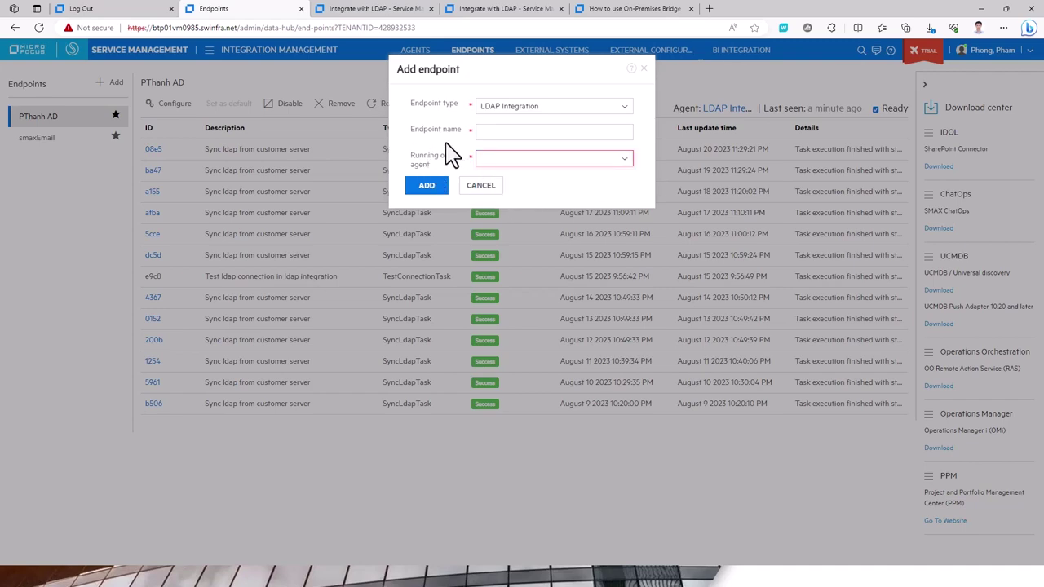
{"action": "left_click", "coordinate": [480, 185]}
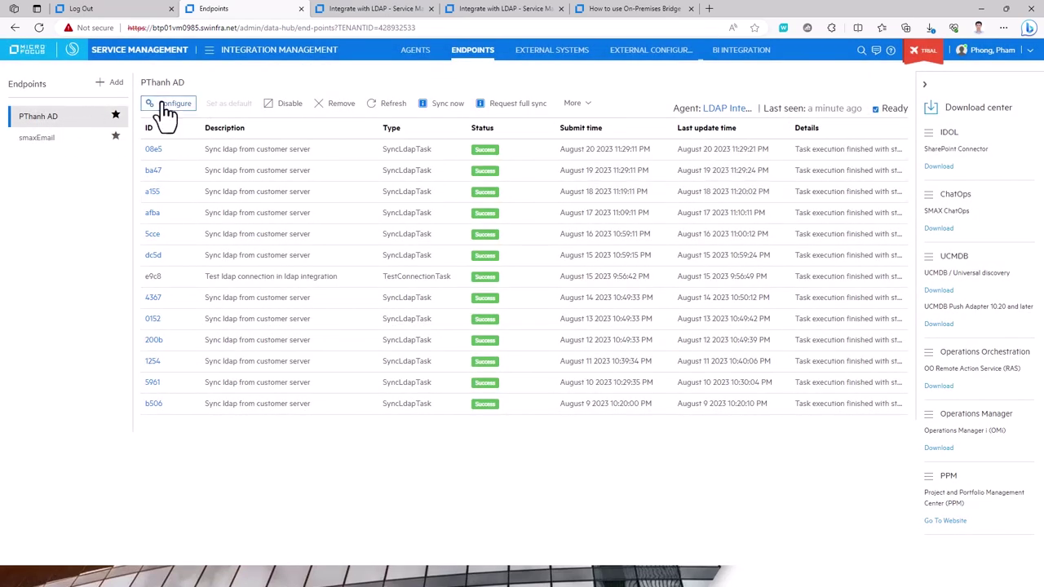
Open the Active Directory endpoint's configuration and review its host name, credentials, port and scheduled integration choices
{"action": "left_click", "coordinate": [168, 105]}
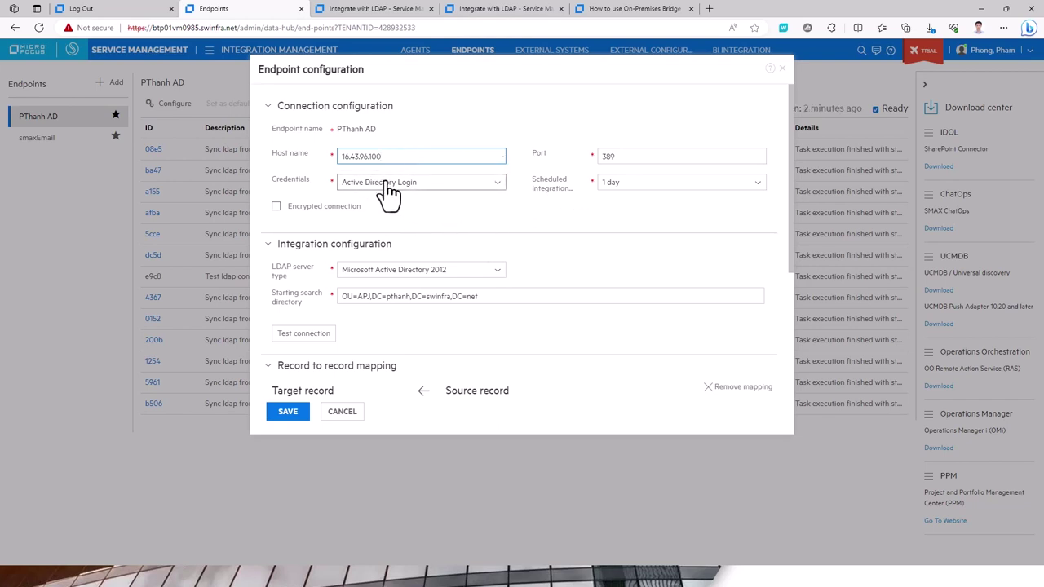
{"action": "left_click_drag", "start_coordinate": [416, 155], "coordinate": [298, 156]}
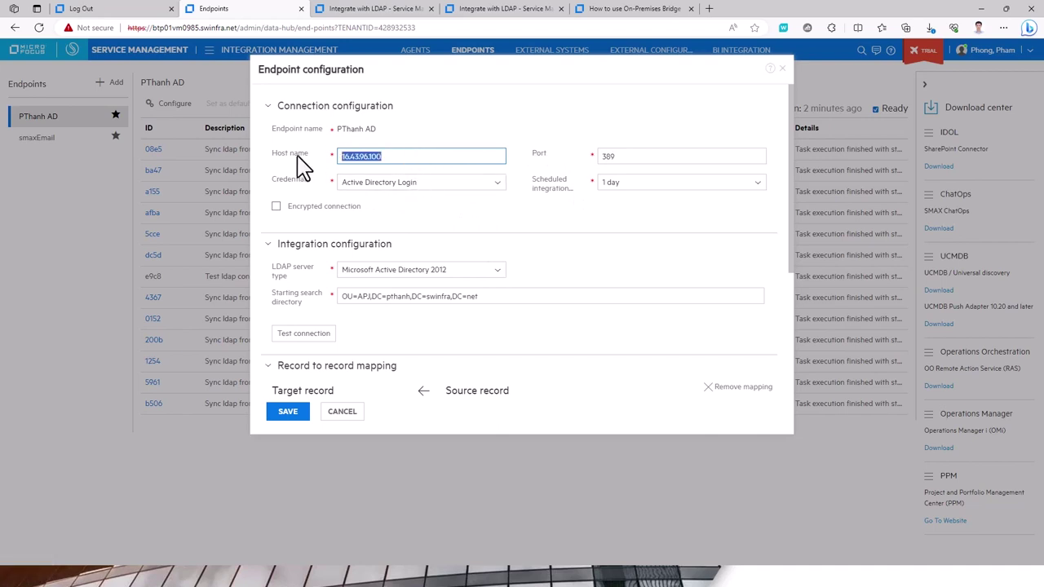
{"action": "left_click", "coordinate": [469, 186]}
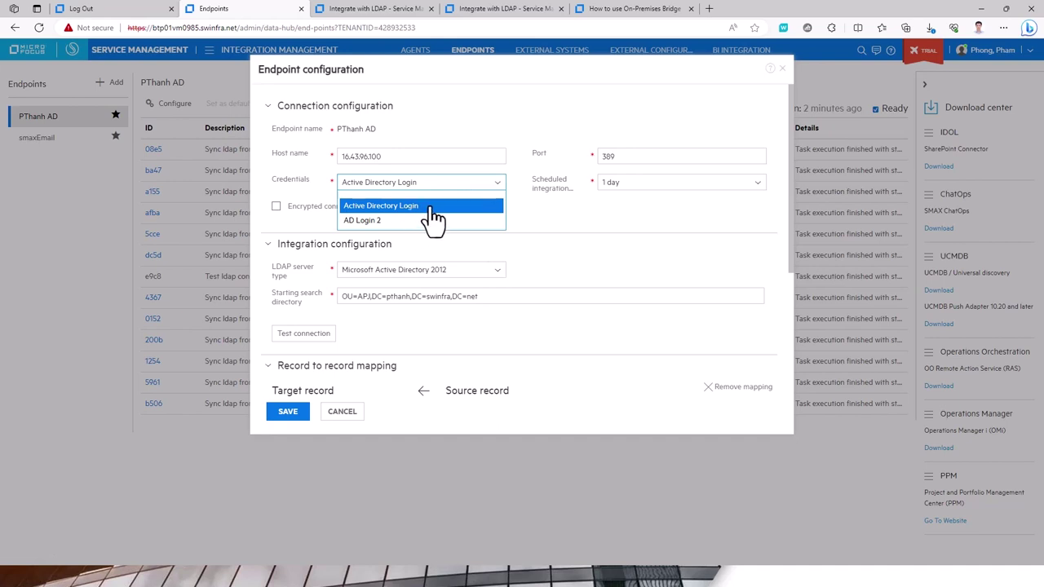
{"action": "left_click", "coordinate": [643, 160]}
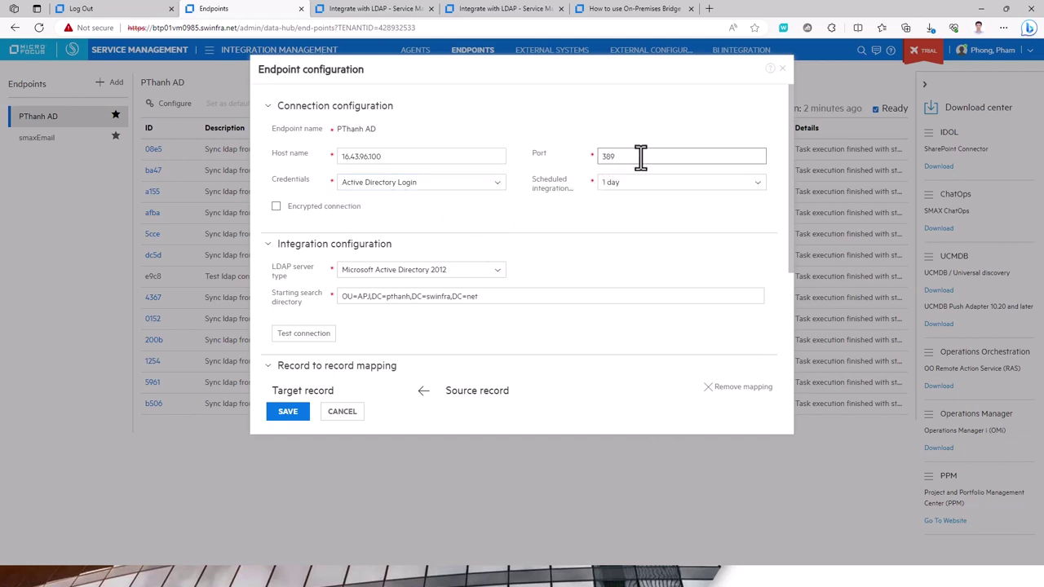
{"action": "left_click", "coordinate": [641, 198]}
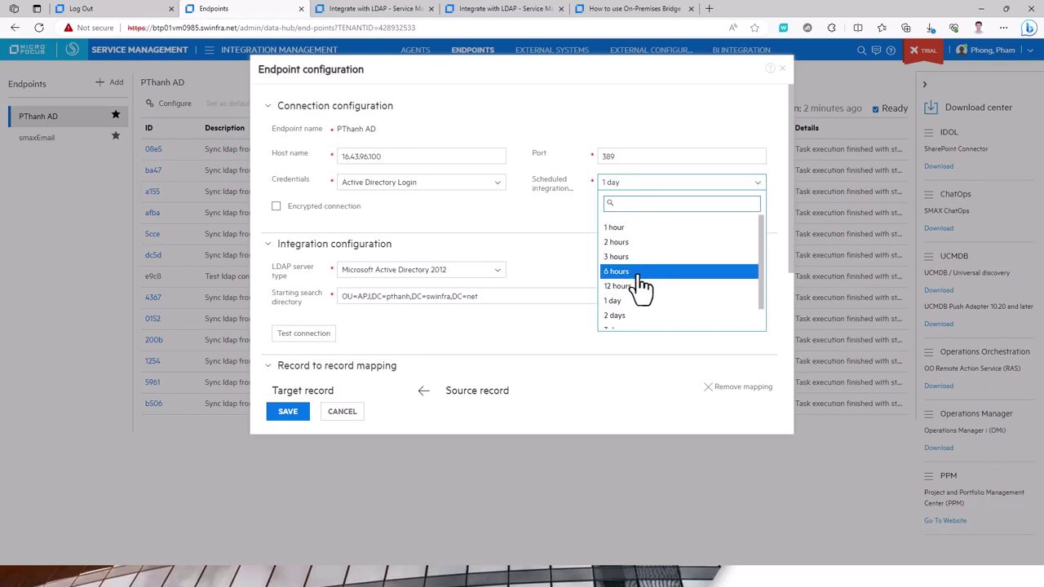
{"action": "left_click", "coordinate": [561, 222]}
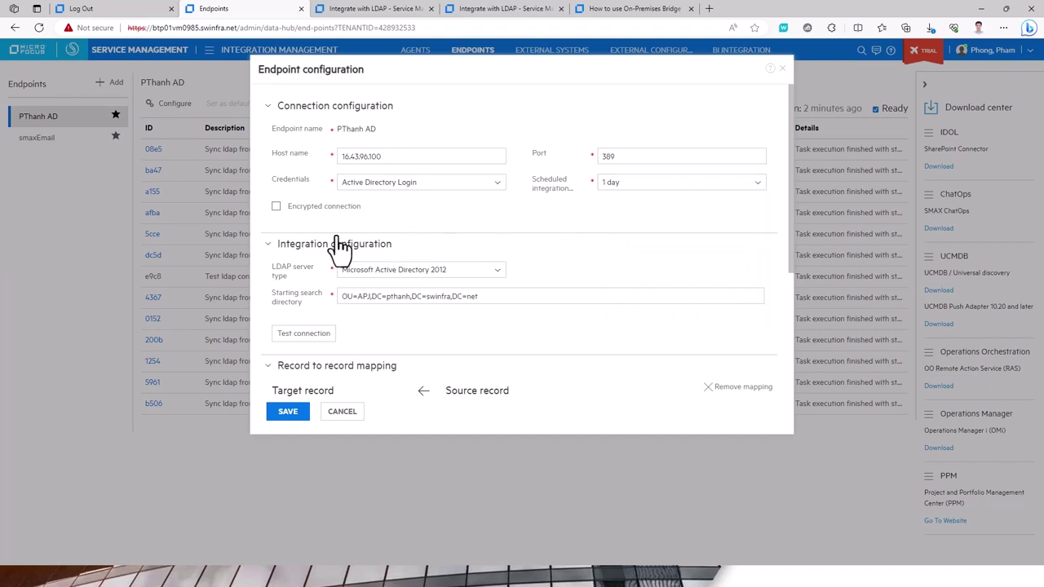
Review the LDAP server type choices and the starting search directory, and test the endpoint's connection
{"action": "left_click", "coordinate": [438, 276]}
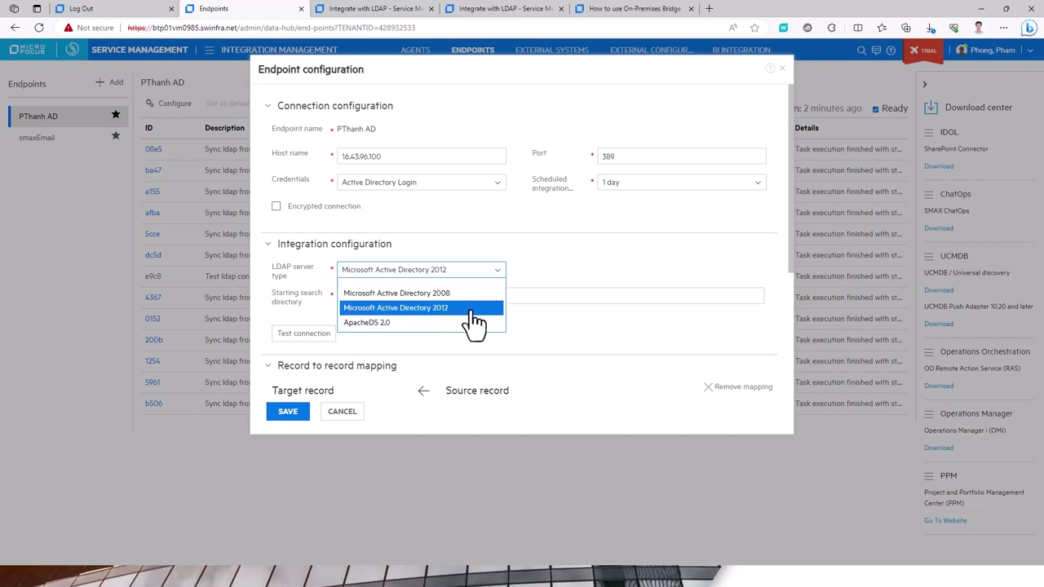
{"action": "left_click", "coordinate": [571, 272]}
{"action": "left_click", "coordinate": [501, 296]}
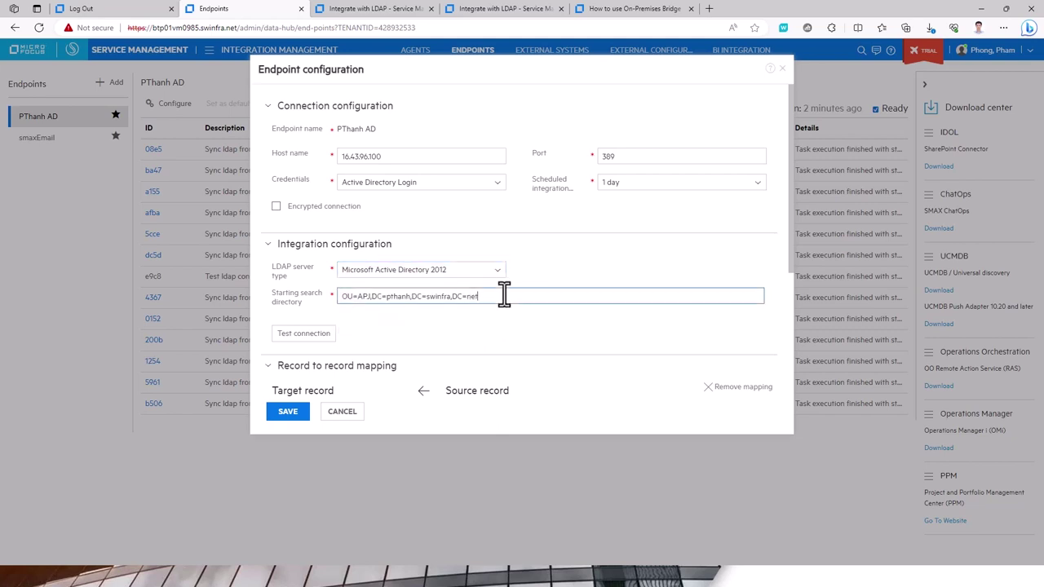
{"action": "left_click_drag", "start_coordinate": [505, 296], "coordinate": [338, 297]}
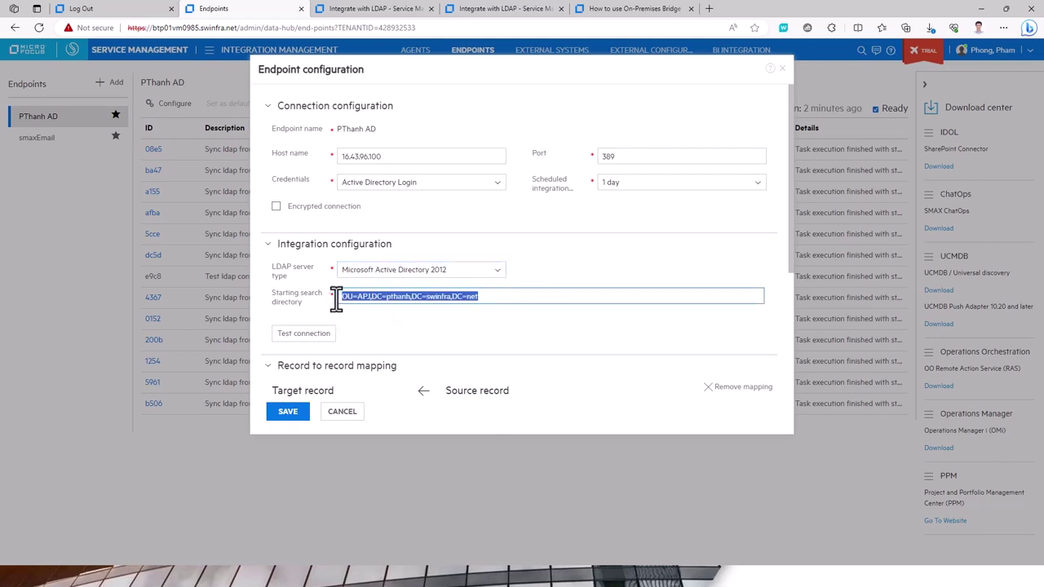
{"action": "left_click", "coordinate": [483, 297]}
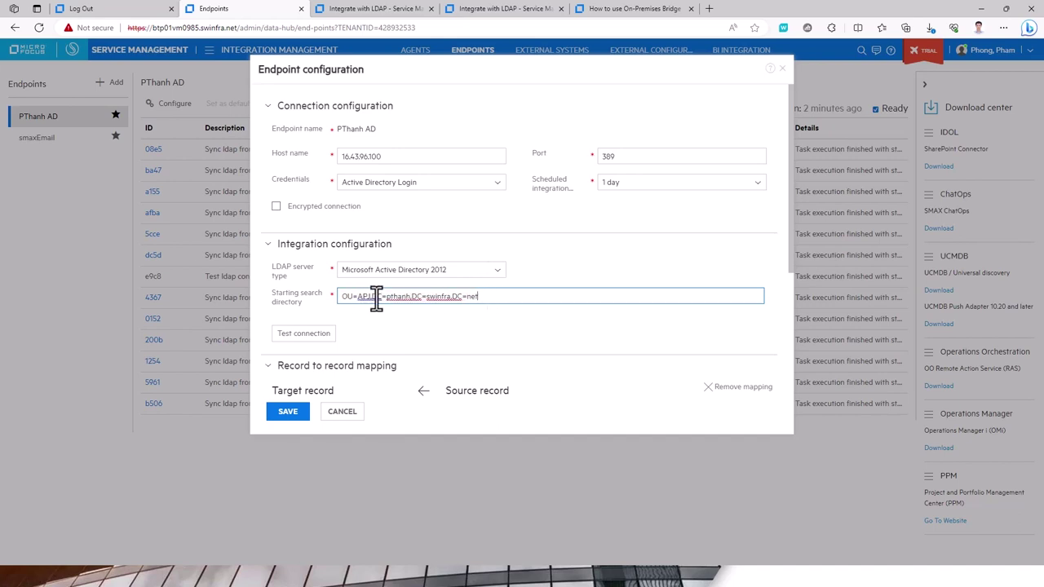
{"action": "left_click", "coordinate": [584, 272]}
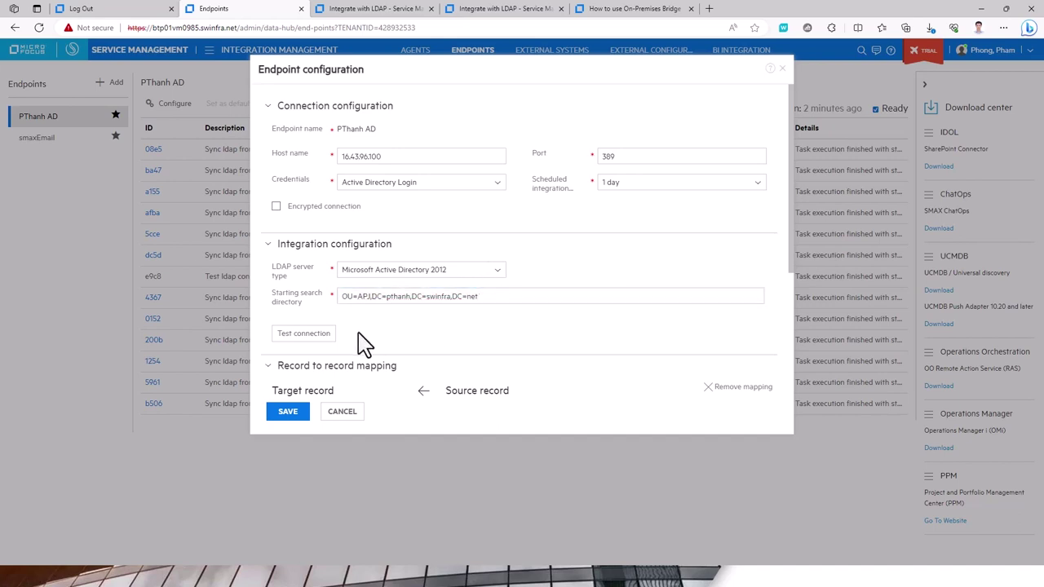
{"action": "left_click", "coordinate": [317, 335]}
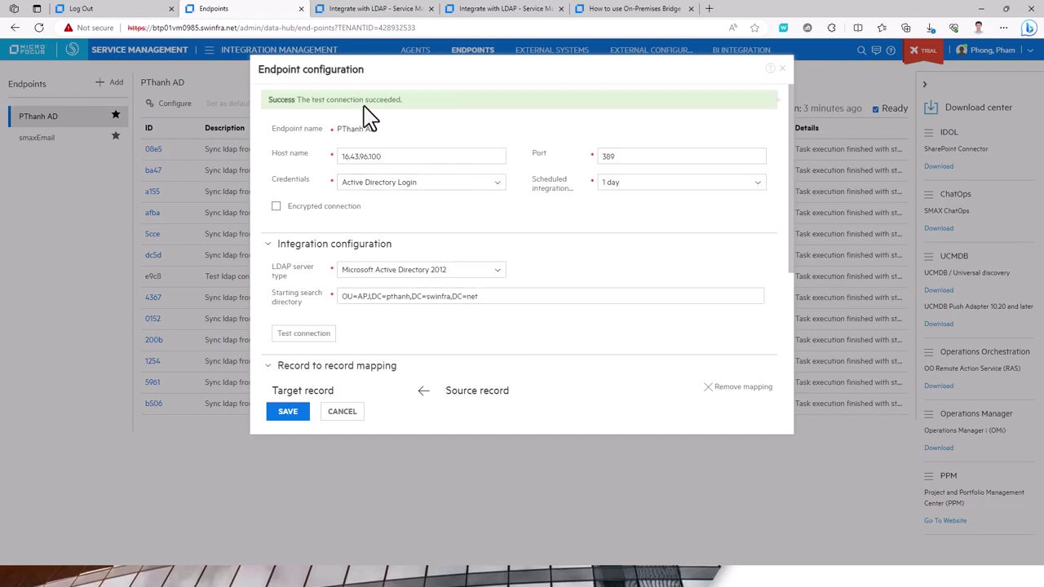
Review the record to record mapping, highlighting the Last name source field and the end of the person filter
{"action": "scroll", "coordinate": [337, 186], "scroll_direction": "down", "scroll_amount": 3}
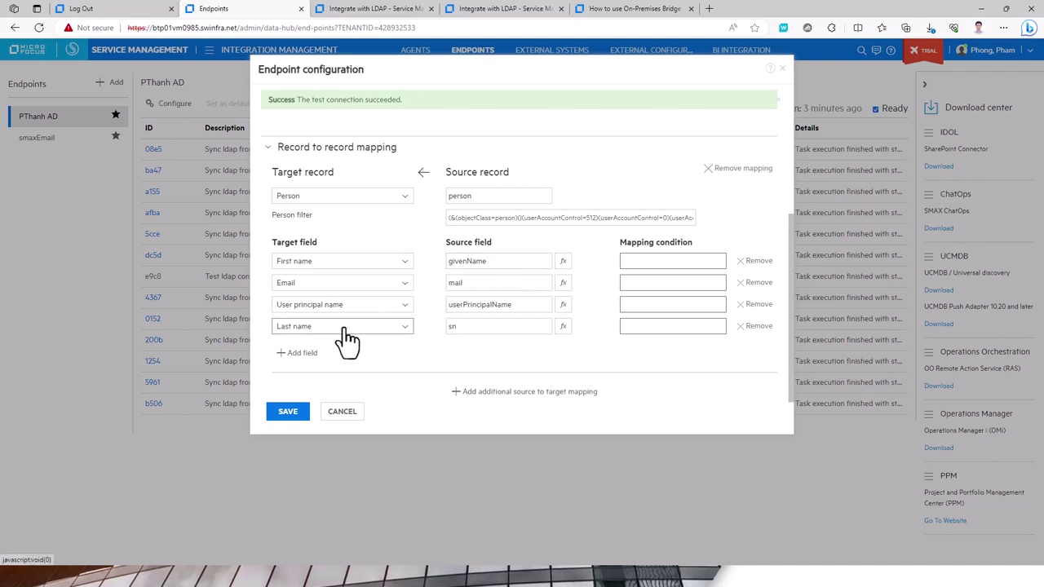
{"action": "double_click", "coordinate": [472, 328]}
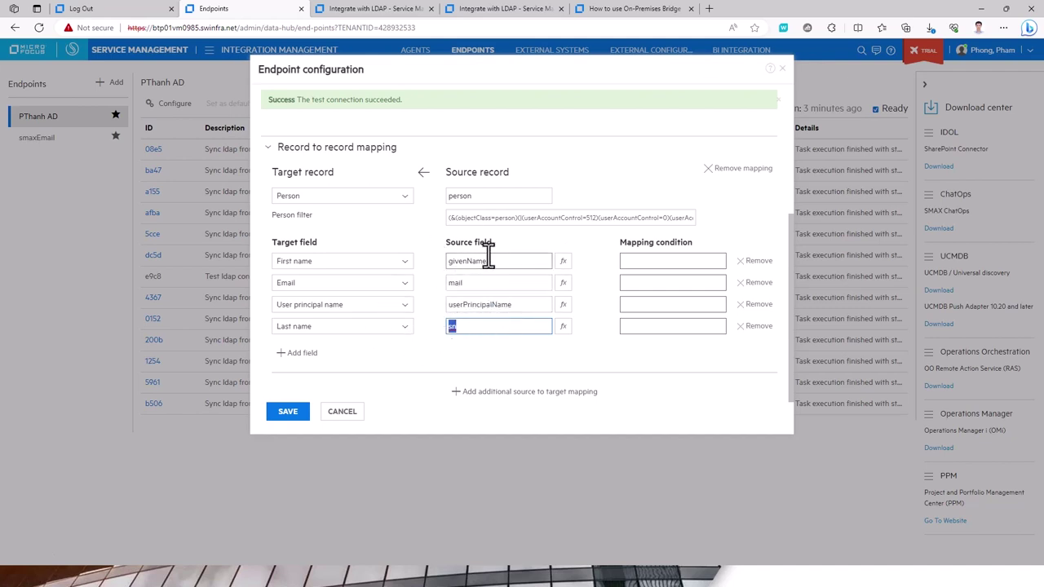
{"action": "left_click", "coordinate": [498, 218]}
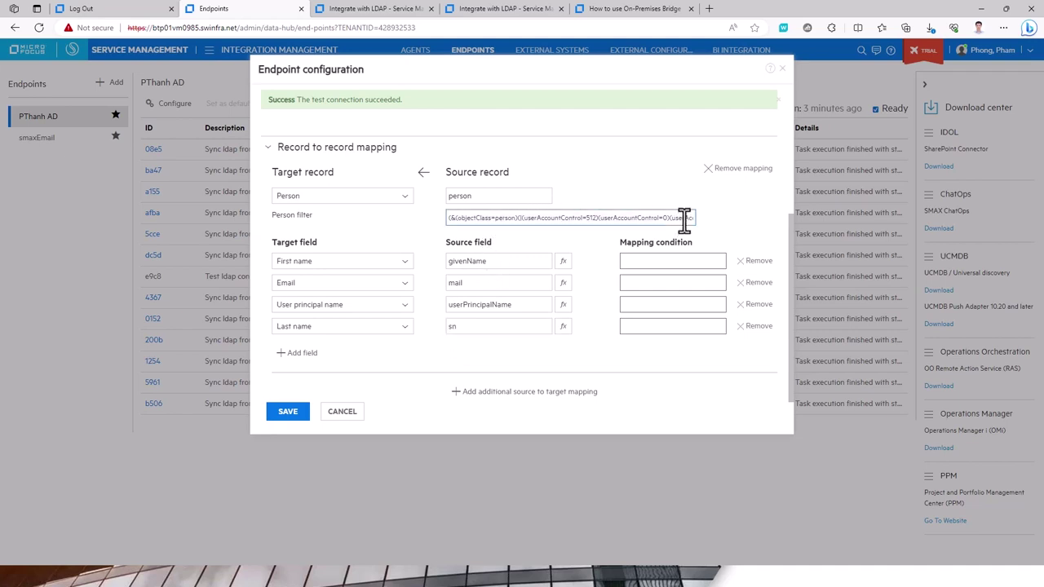
{"action": "left_click_drag", "start_coordinate": [684, 218], "coordinate": [840, 221]}
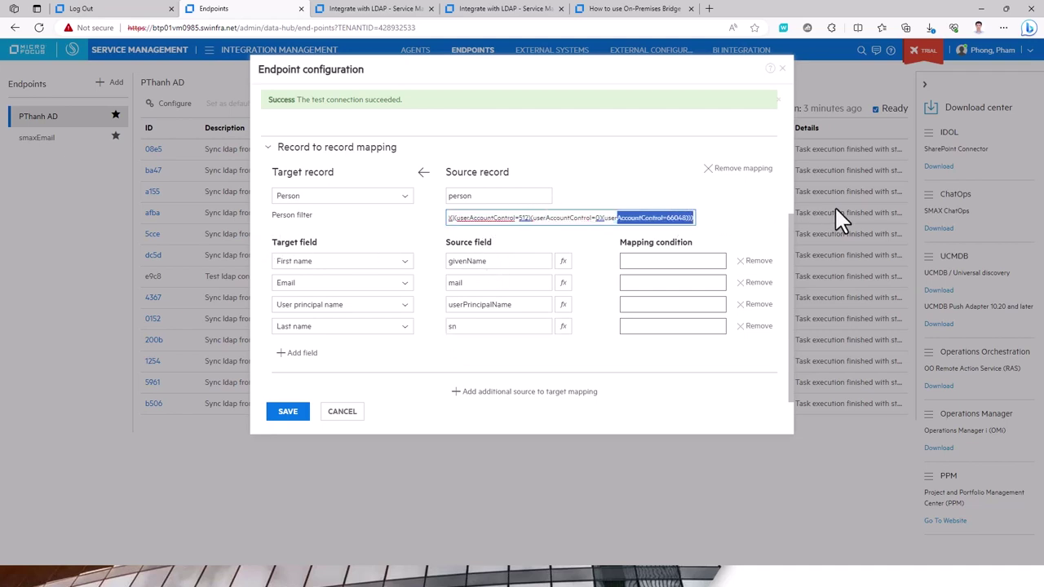
{"action": "left_click", "coordinate": [922, 209]}
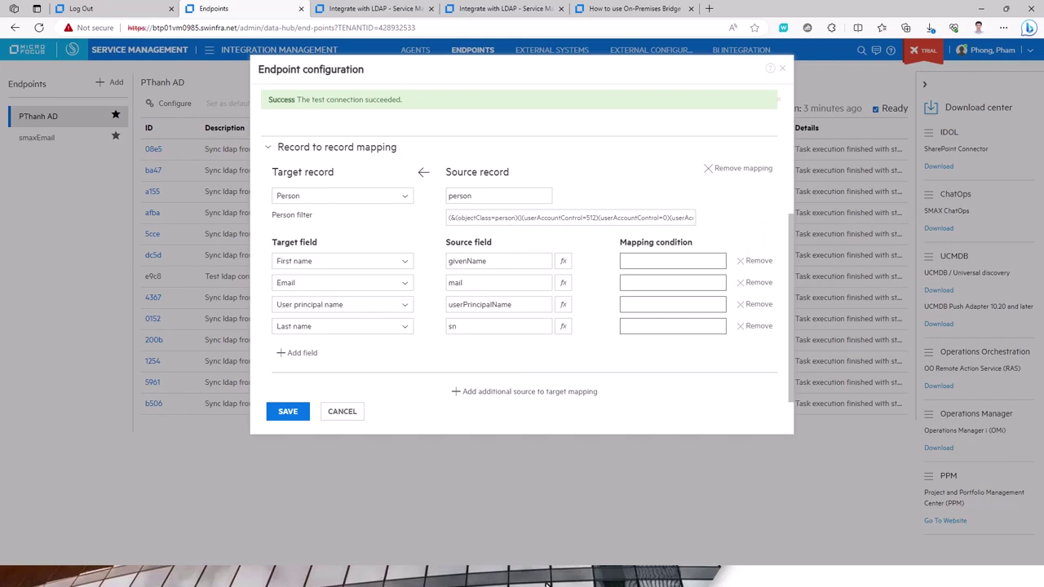
Switch to the Word guide and open its link on configuring record mapping, skipping the link verification
{"action": "key", "text": "alt+Tab"}
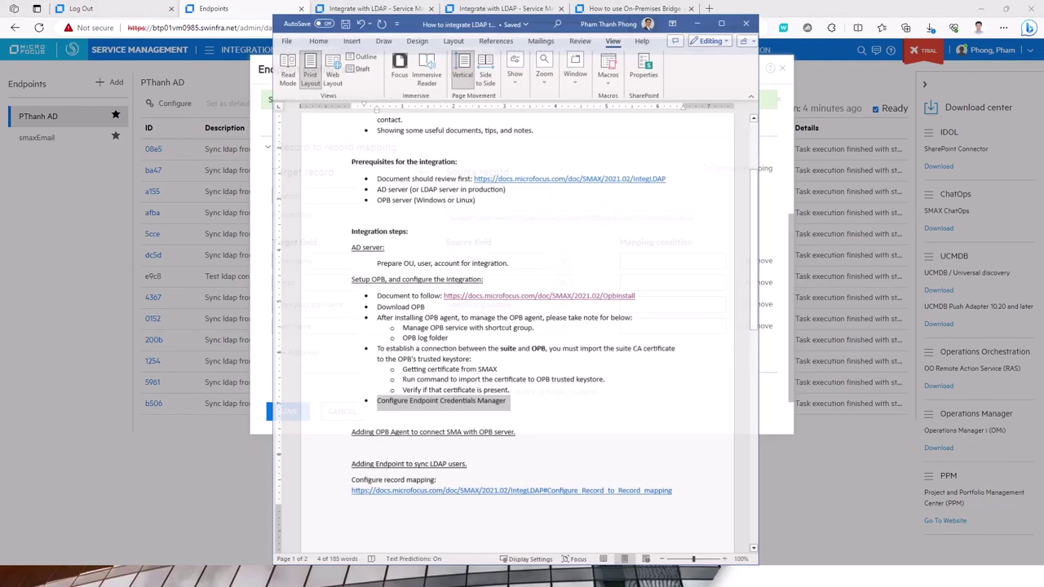
{"action": "left_click", "coordinate": [434, 507]}
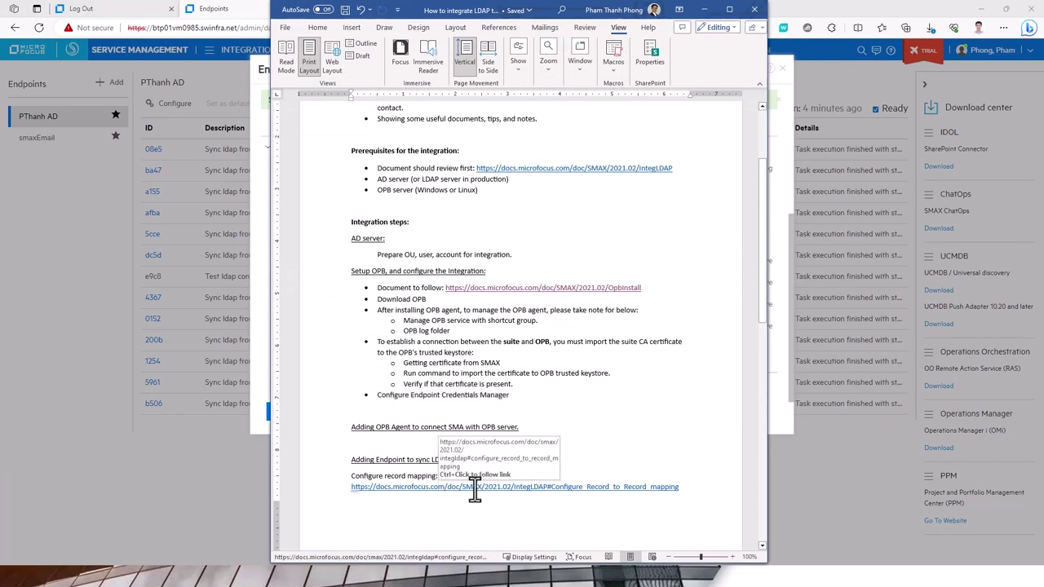
{"action": "left_click", "coordinate": [474, 487], "text": "ctrl"}
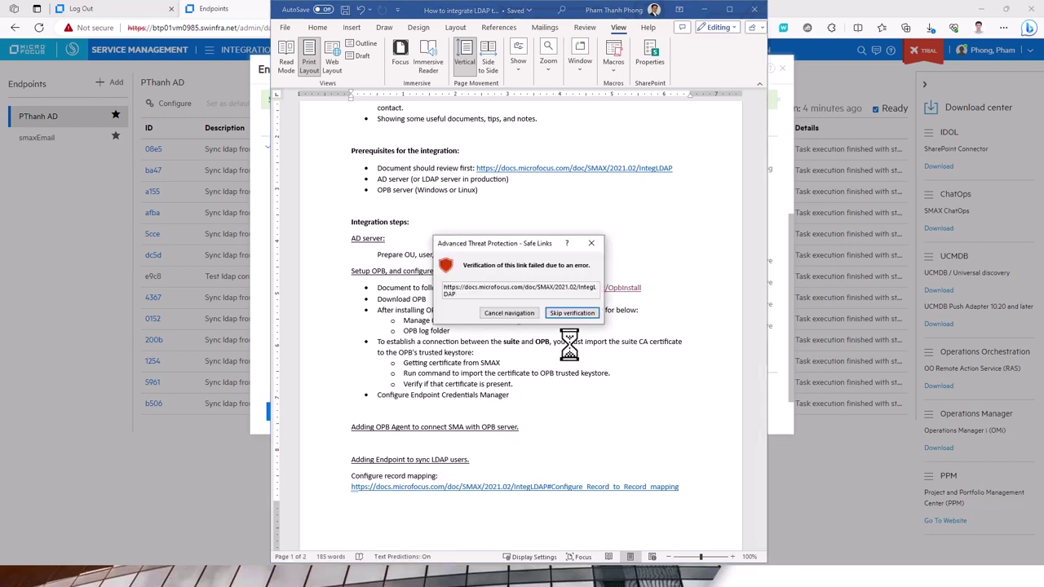
{"action": "left_click", "coordinate": [573, 313]}
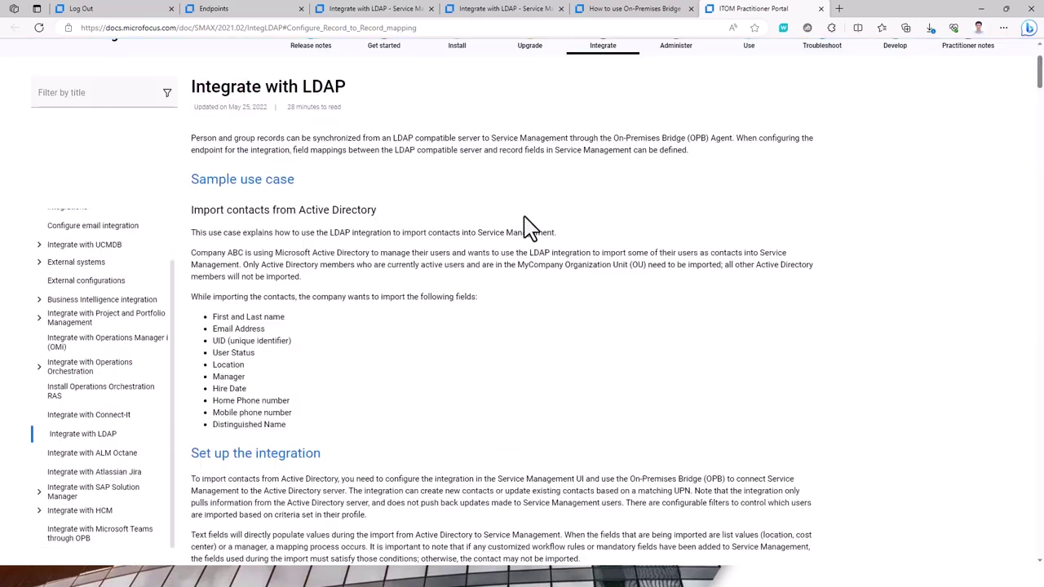
Read the LDAP documentation on record to record mapping, the person filter and target field configuration with its DSL expressions
{"action": "scroll", "coordinate": [527, 229], "scroll_direction": "down", "scroll_amount": 2}
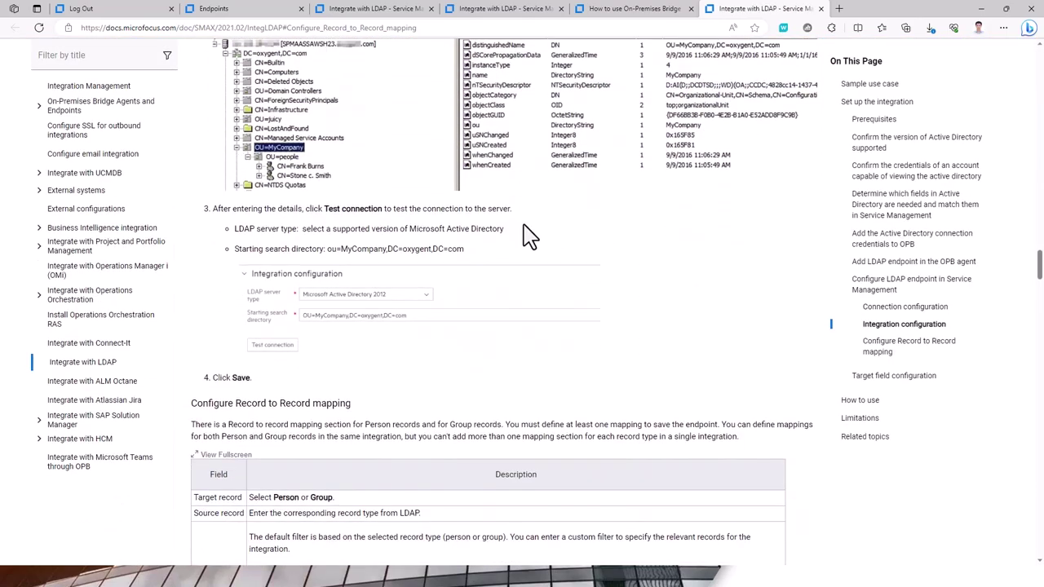
{"action": "scroll", "coordinate": [522, 233], "scroll_direction": "down", "scroll_amount": 1}
{"action": "scroll", "coordinate": [502, 229], "scroll_direction": "up", "scroll_amount": 1}
{"action": "scroll", "coordinate": [493, 261], "scroll_direction": "down", "scroll_amount": 2}
{"action": "scroll", "coordinate": [494, 269], "scroll_direction": "down", "scroll_amount": 1}
{"action": "scroll", "coordinate": [496, 314], "scroll_direction": "up", "scroll_amount": 1}
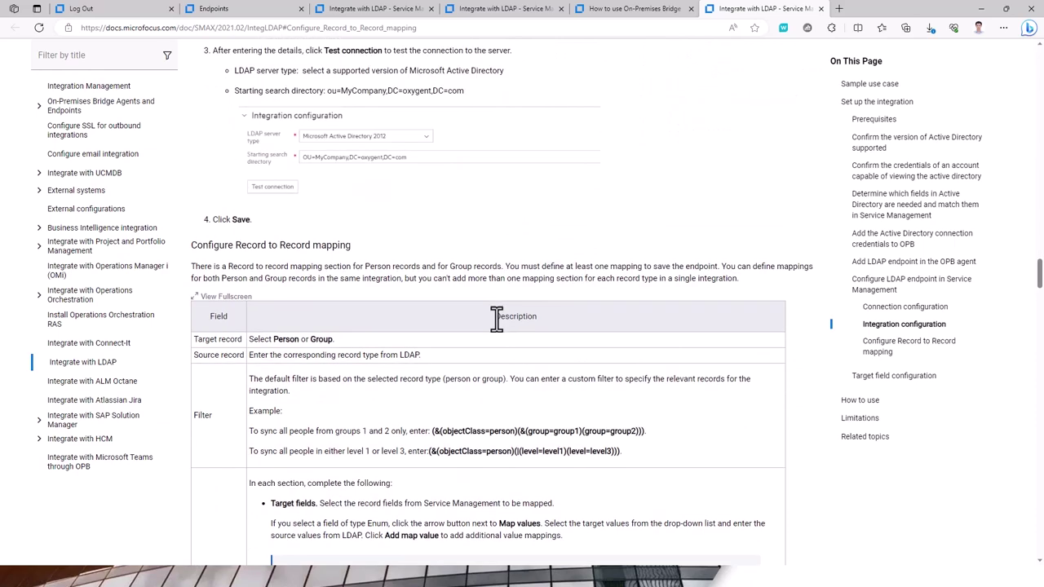
{"action": "scroll", "coordinate": [496, 318], "scroll_direction": "down", "scroll_amount": 4}
{"action": "scroll", "coordinate": [502, 333], "scroll_direction": "down", "scroll_amount": 2}
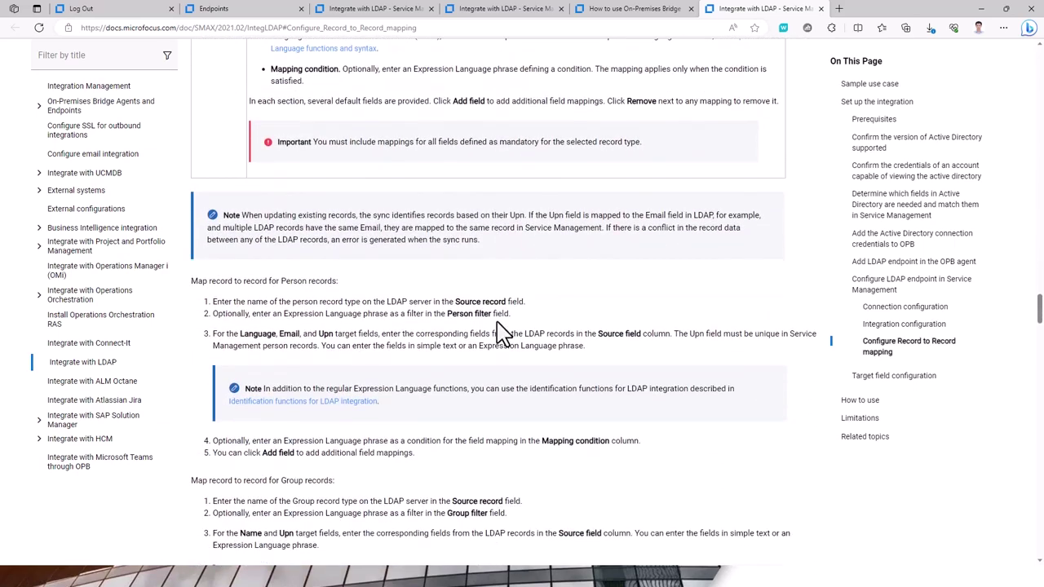
{"action": "scroll", "coordinate": [502, 333], "scroll_direction": "down", "scroll_amount": 9}
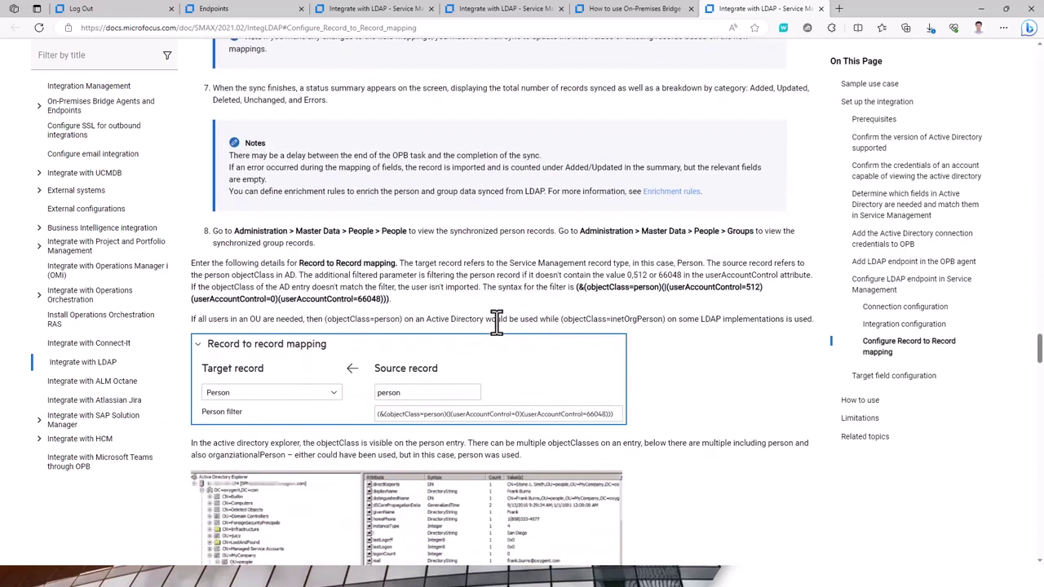
{"action": "scroll", "coordinate": [496, 322], "scroll_direction": "down", "scroll_amount": 7}
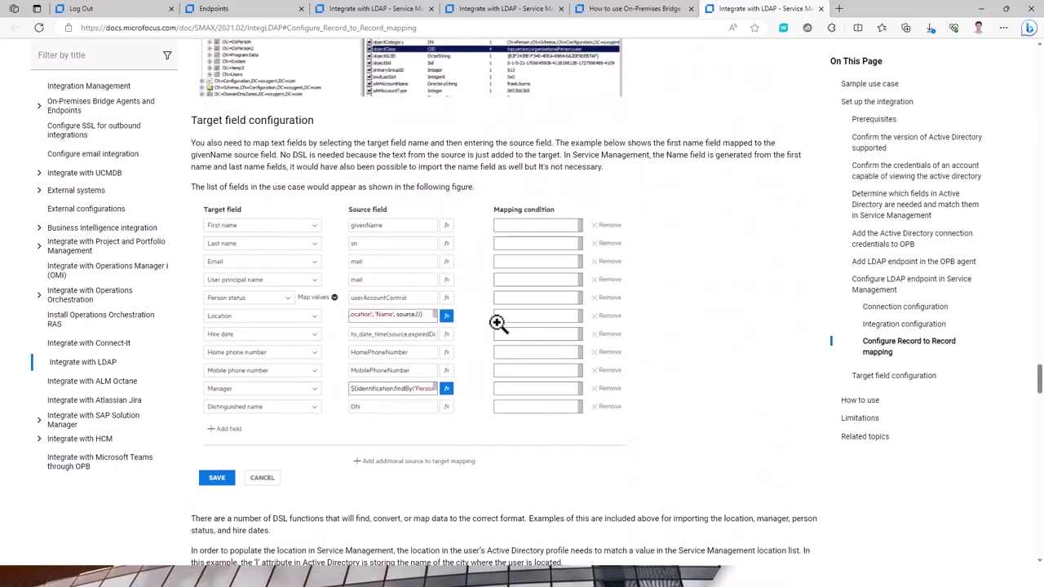
{"action": "scroll", "coordinate": [493, 325], "scroll_direction": "down", "scroll_amount": 8}
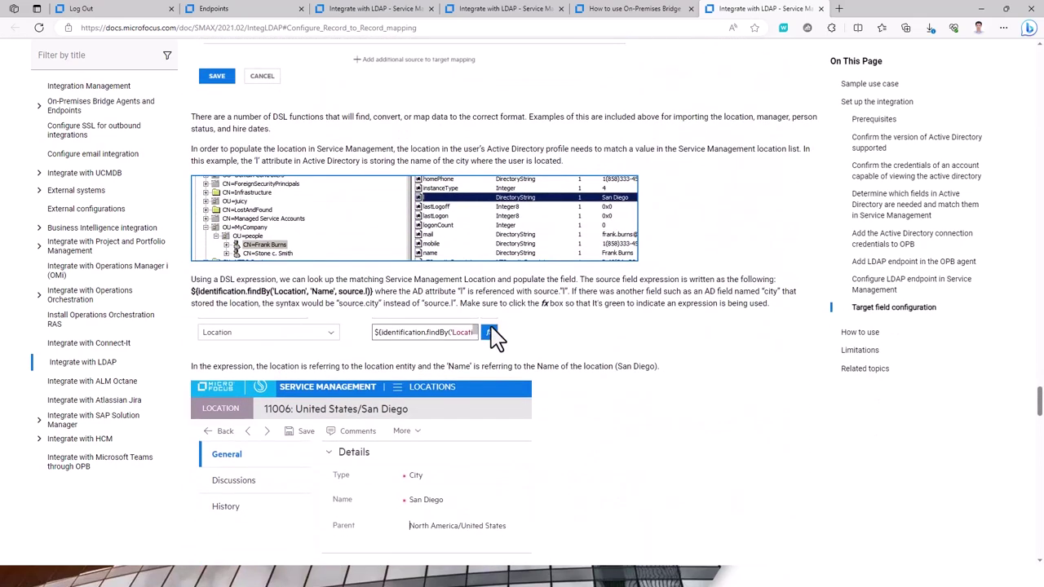
{"action": "scroll", "coordinate": [491, 326], "scroll_direction": "down", "scroll_amount": 1}
{"action": "scroll", "coordinate": [491, 327], "scroll_direction": "up", "scroll_amount": 3}
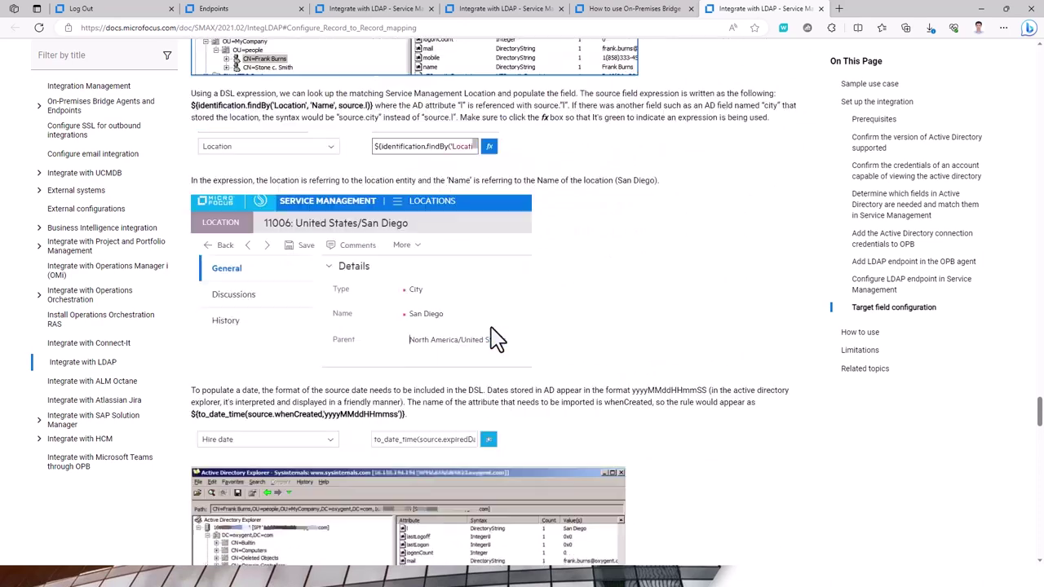
Return to the SMAX endpoint configuration, cancel it without changes and request a full sync for the Active Directory endpoint
{"action": "left_click", "coordinate": [263, 9]}
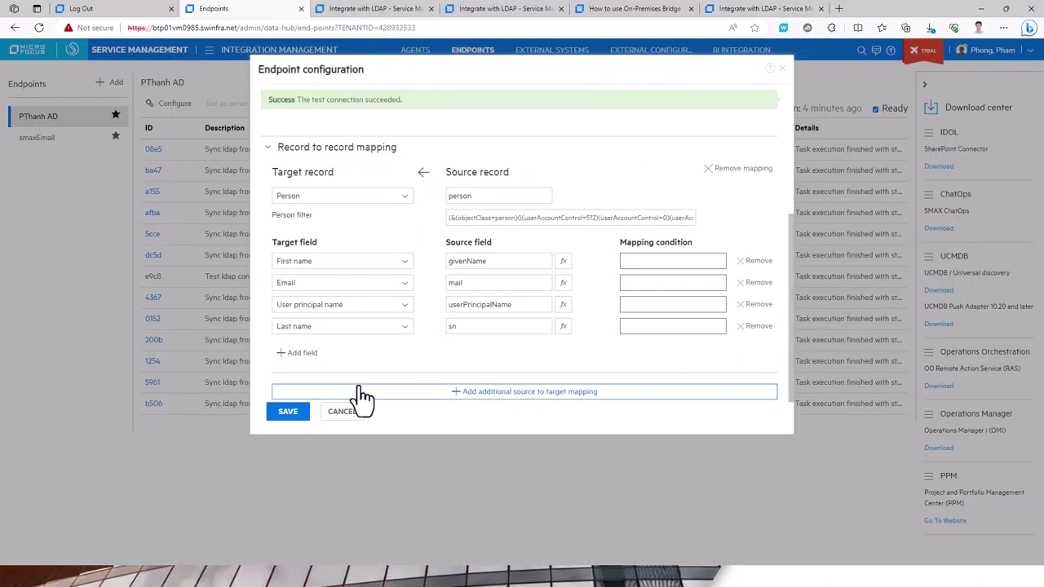
{"action": "left_click", "coordinate": [352, 412]}
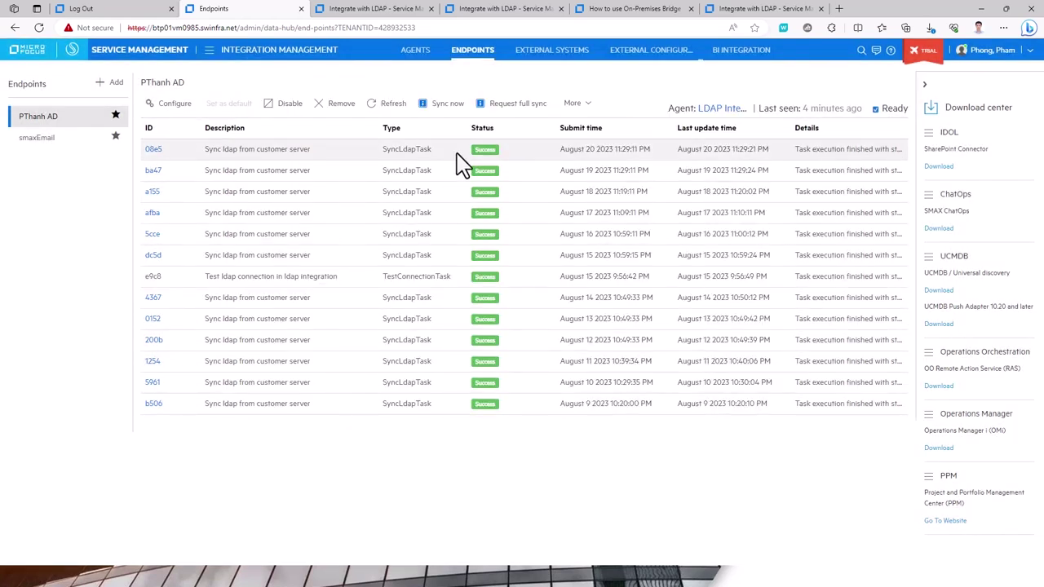
{"action": "left_click", "coordinate": [522, 113]}
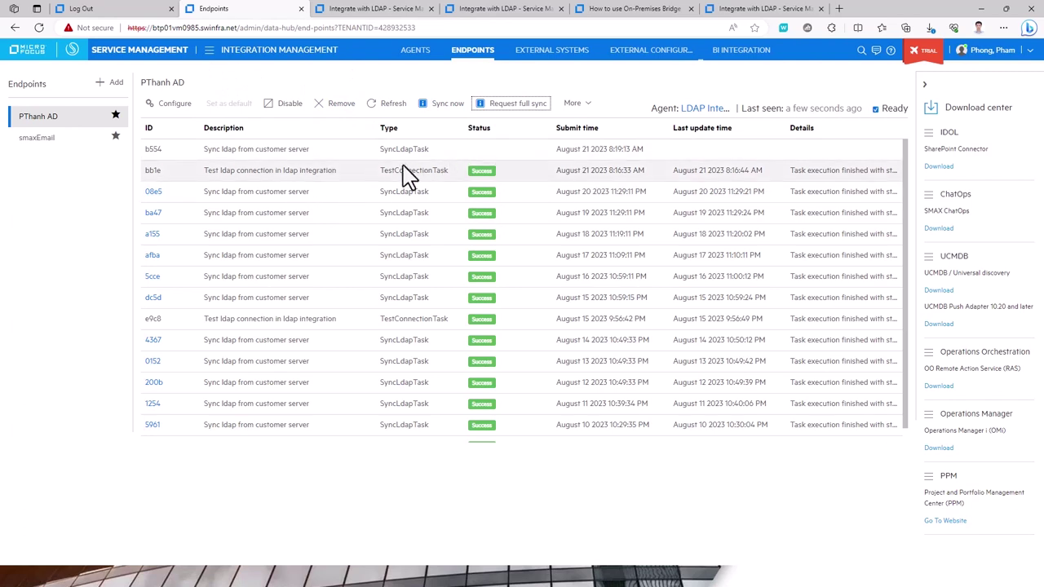
Go to the People records in the Administration master data and look over the list of all people
{"action": "left_click", "coordinate": [209, 51]}
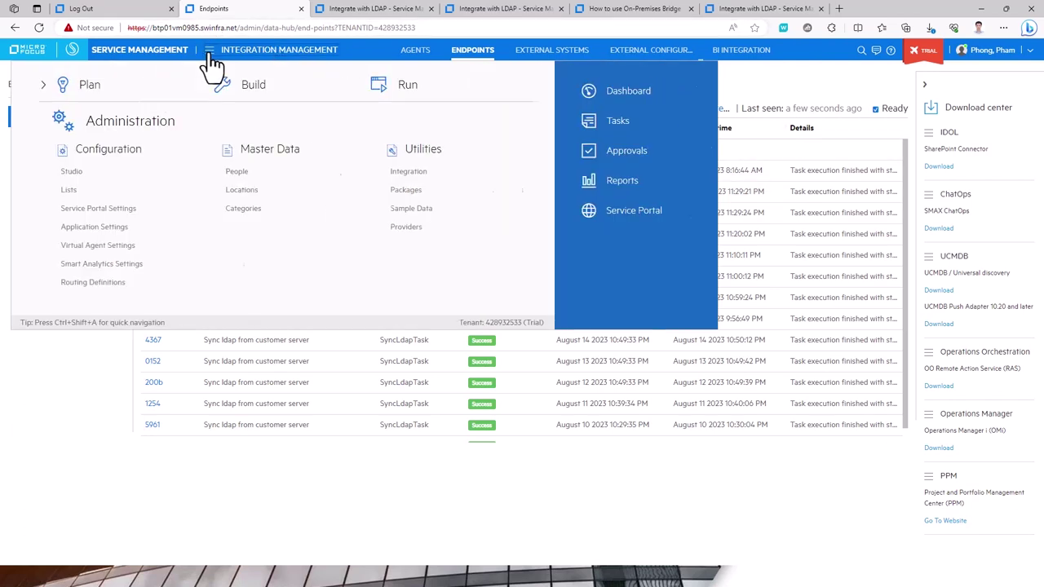
{"action": "left_click", "coordinate": [245, 183]}
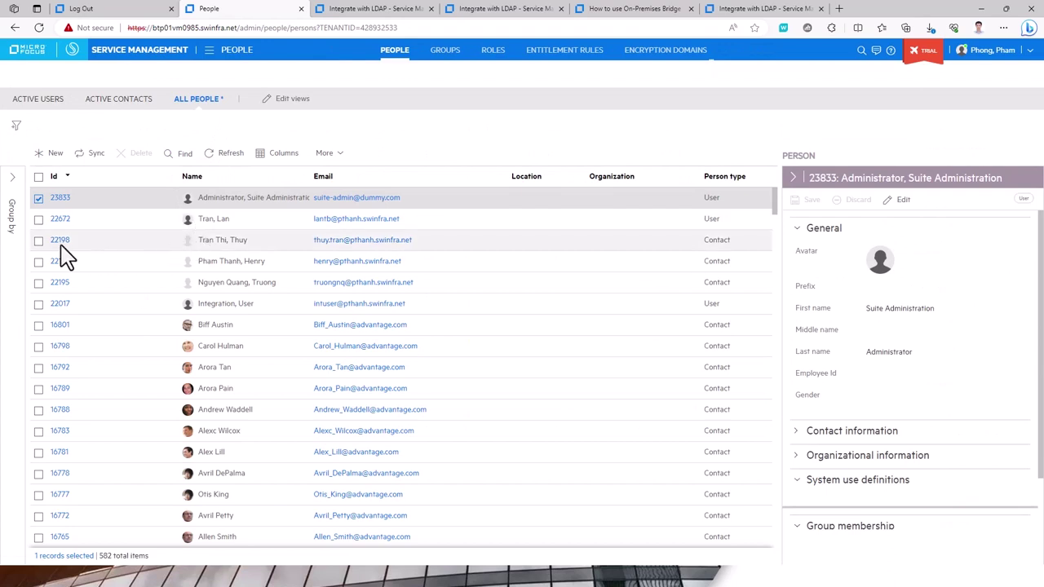
{"action": "scroll", "coordinate": [69, 249], "scroll_direction": "down", "scroll_amount": 1}
{"action": "scroll", "coordinate": [69, 248], "scroll_direction": "up", "scroll_amount": 1}
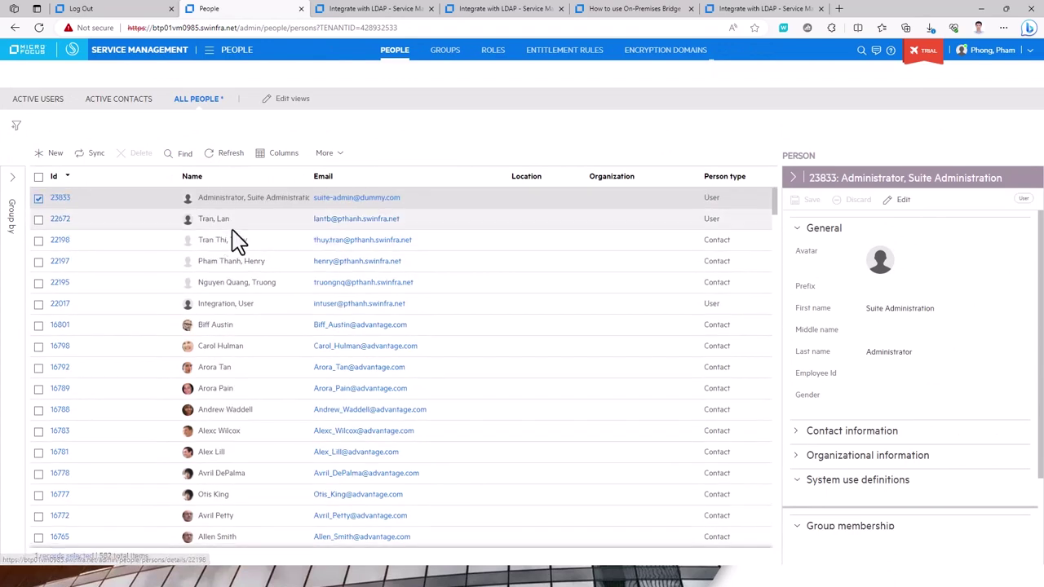
Select the three contact records synced from Active Directory and deselect the suite administrator's record
{"action": "left_click", "coordinate": [38, 241]}
{"action": "left_click", "coordinate": [39, 262]}
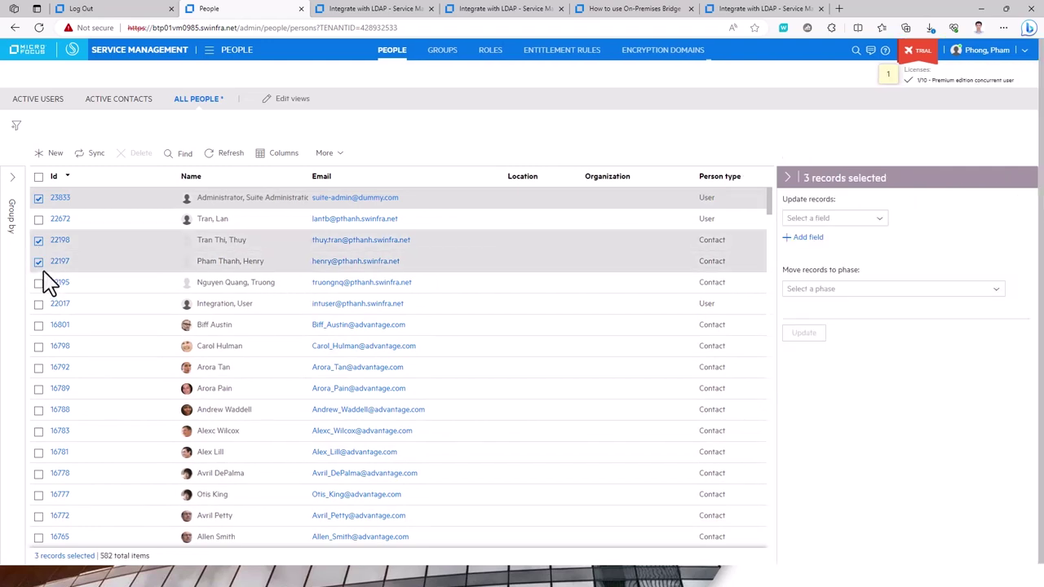
{"action": "left_click", "coordinate": [39, 283]}
{"action": "left_click", "coordinate": [38, 198]}
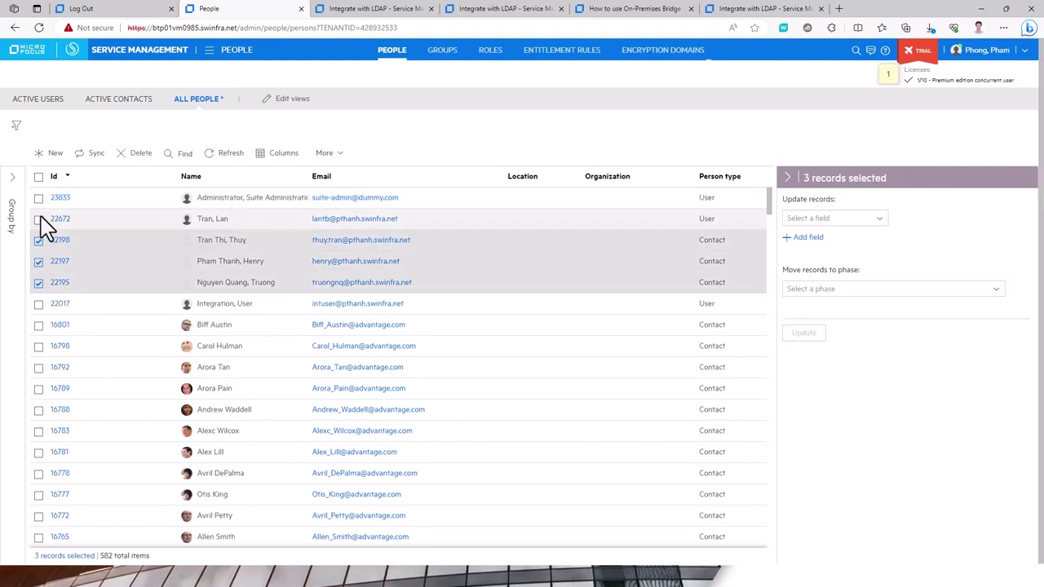